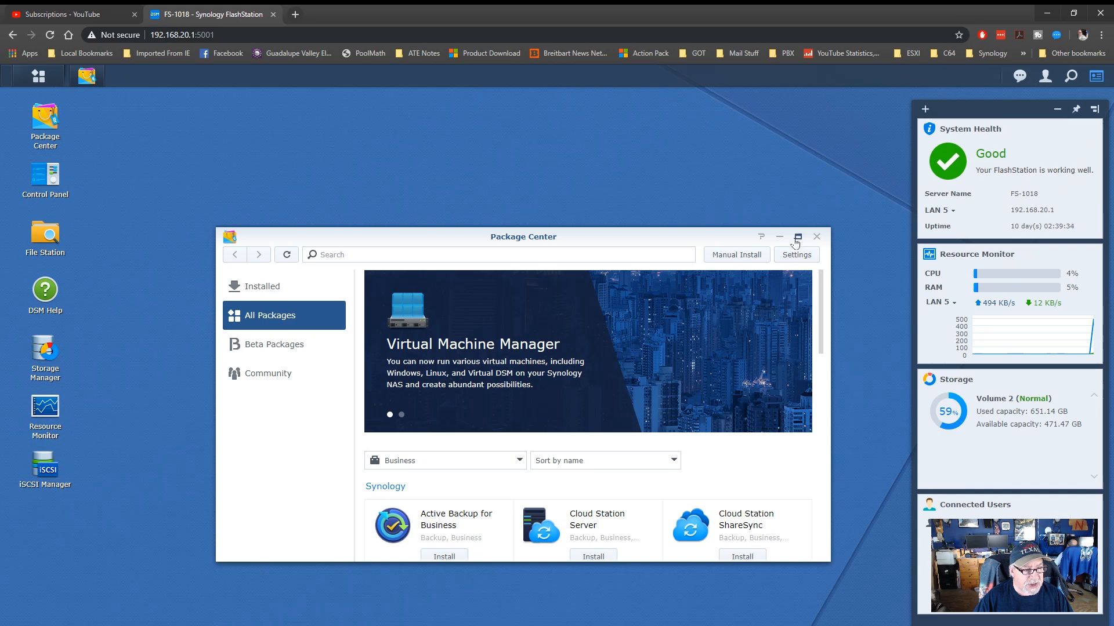
- Install Synology Drive Server from the Business packages, accepting the required Node.js v8 and Synology Application Service
left_click(798, 236)
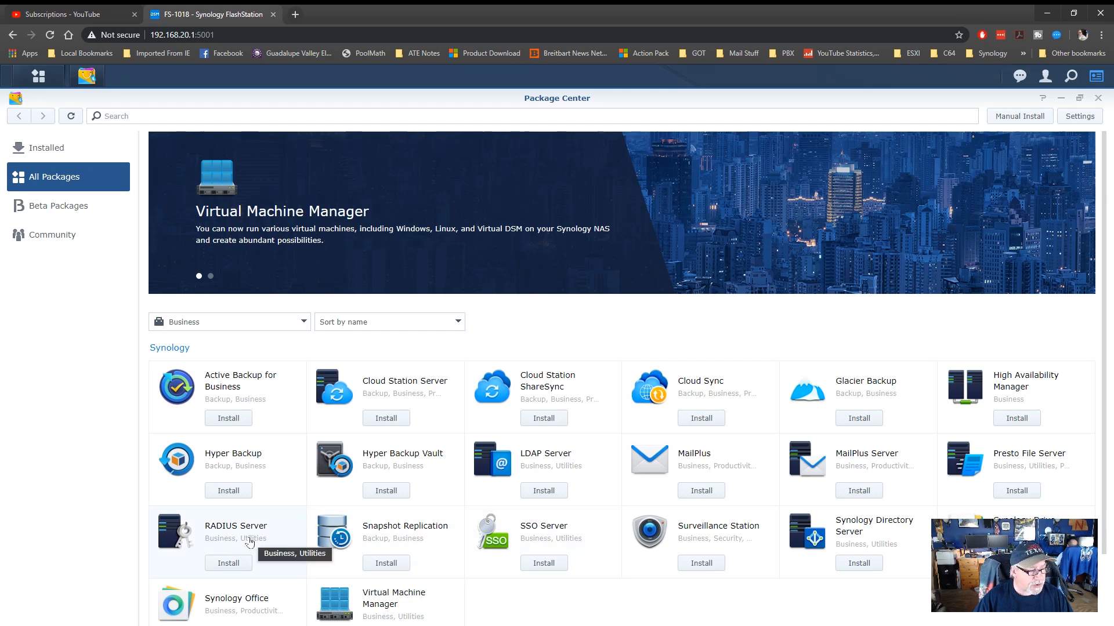
scroll(249, 543, "down", 3)
left_click(228, 469)
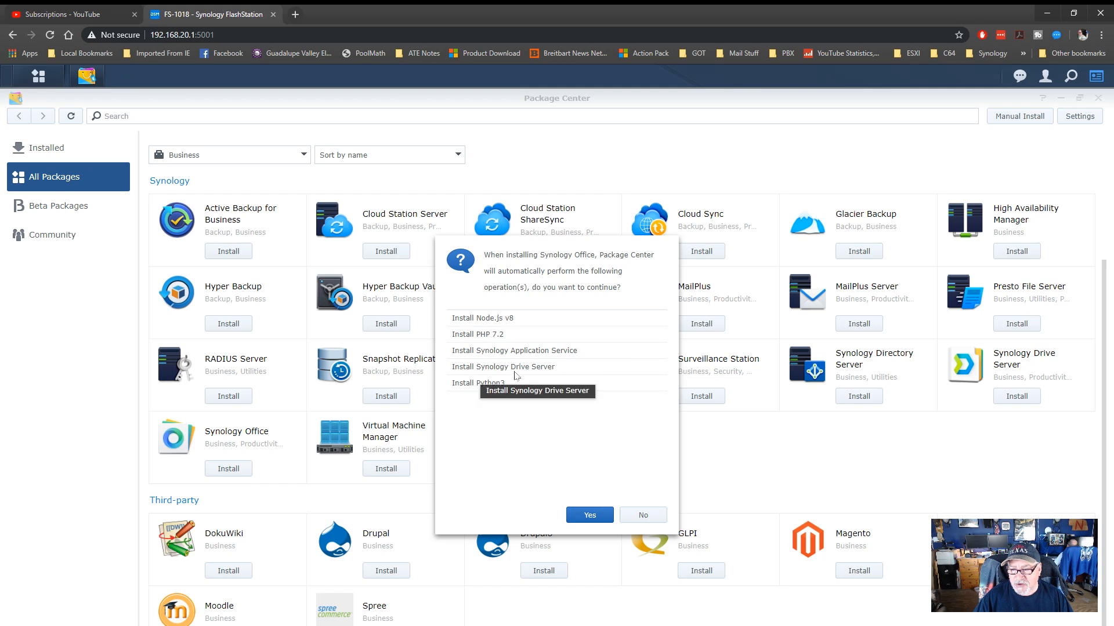
left_click(643, 517)
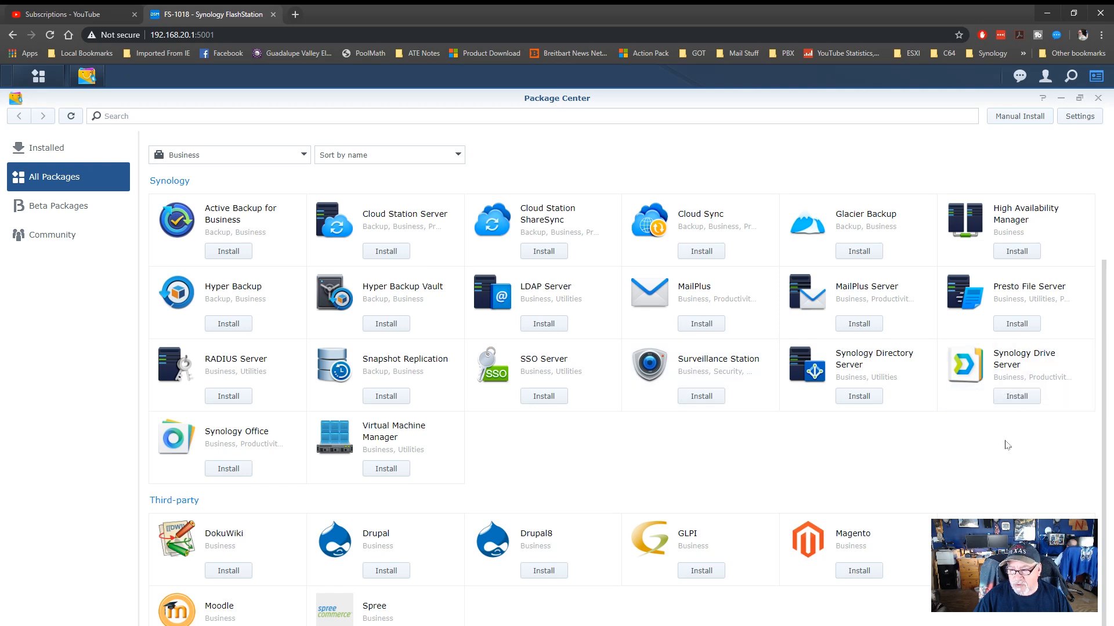
left_click(1018, 399)
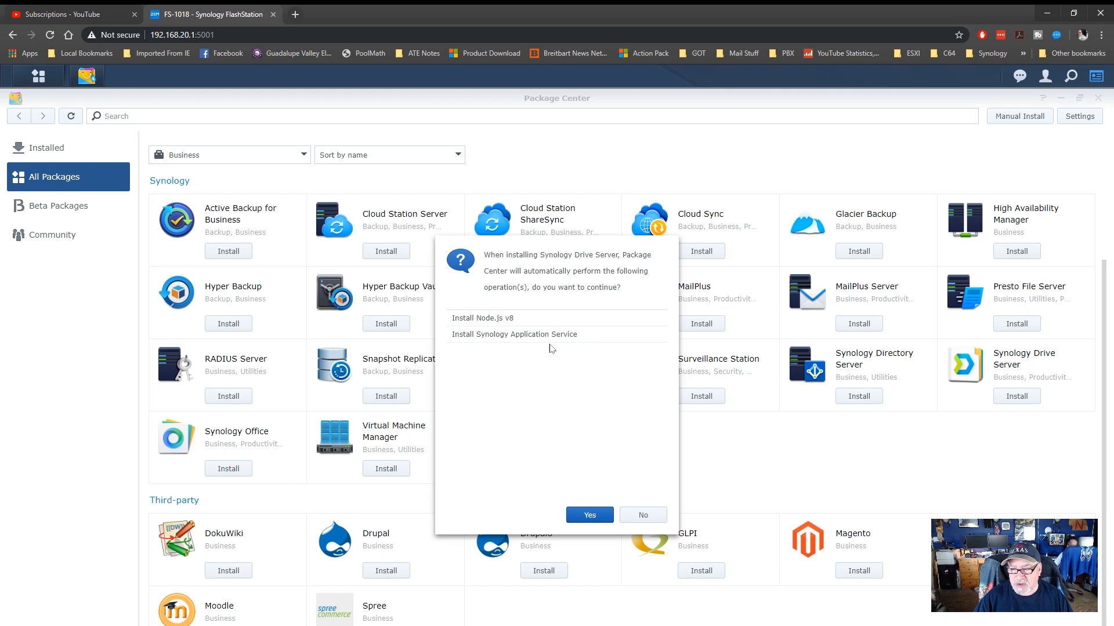
left_click(589, 516)
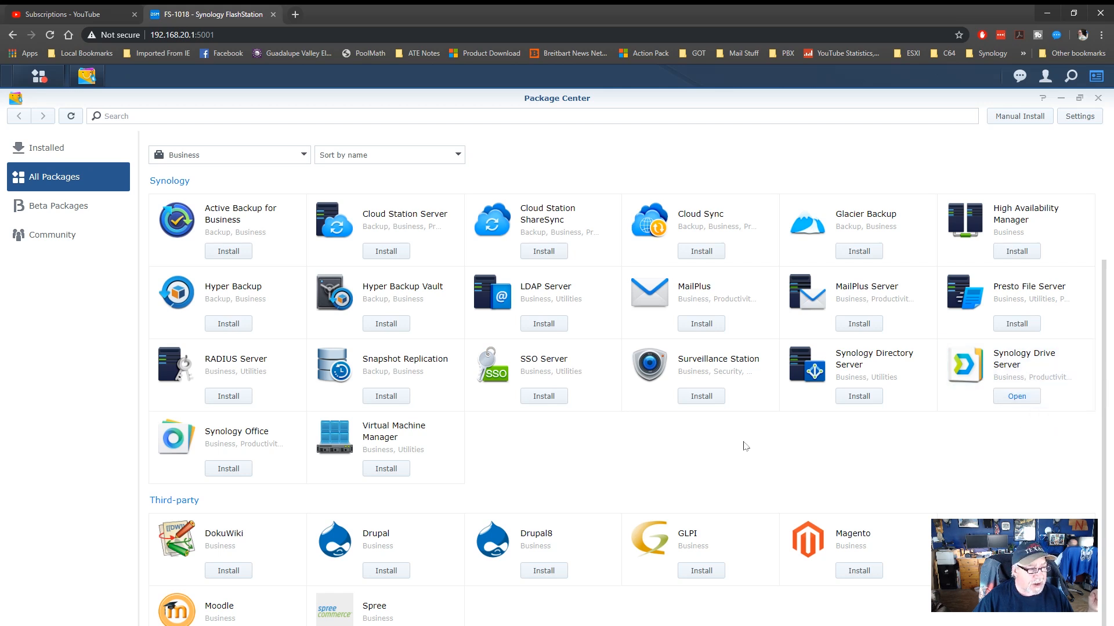
- Install Synology Office together with PHP 7.2 and Python3, and close Package Center
left_click(232, 473)
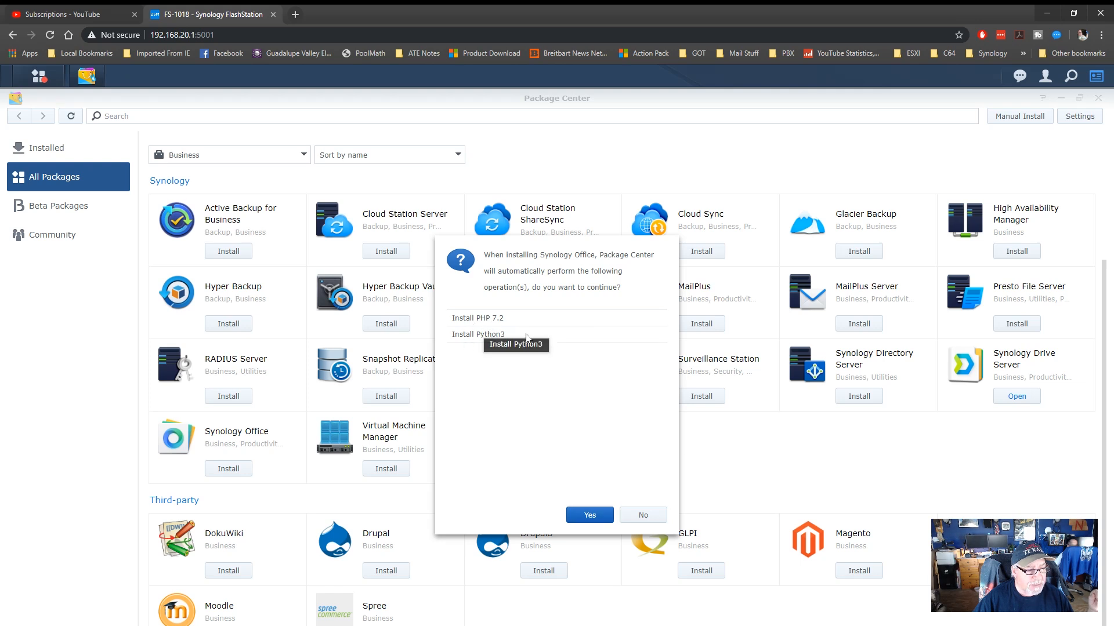
left_click(590, 515)
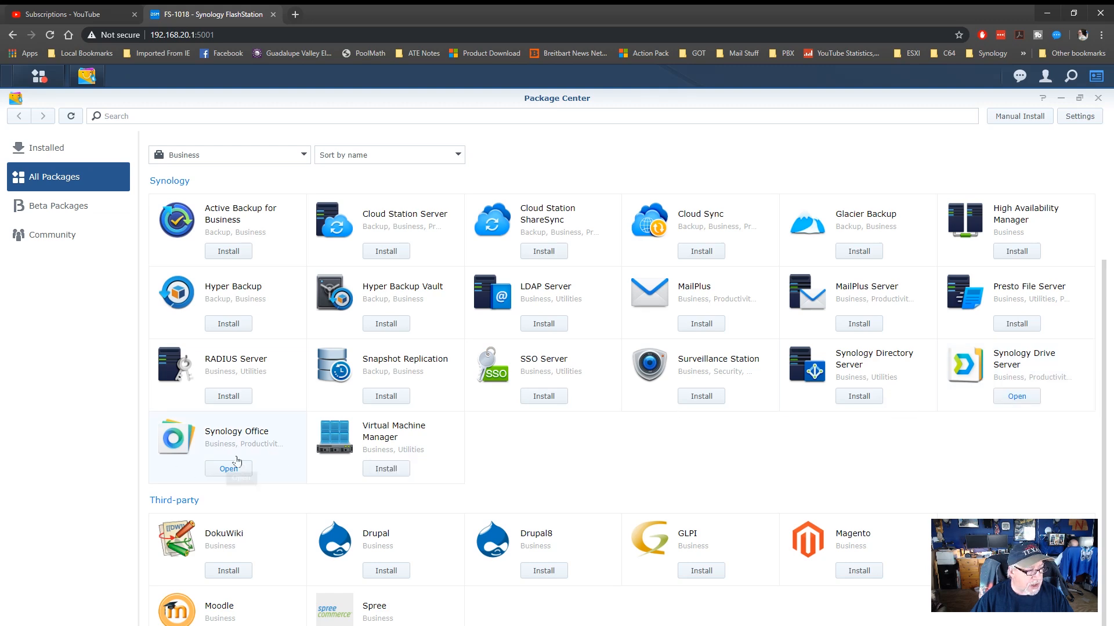
left_click(1098, 98)
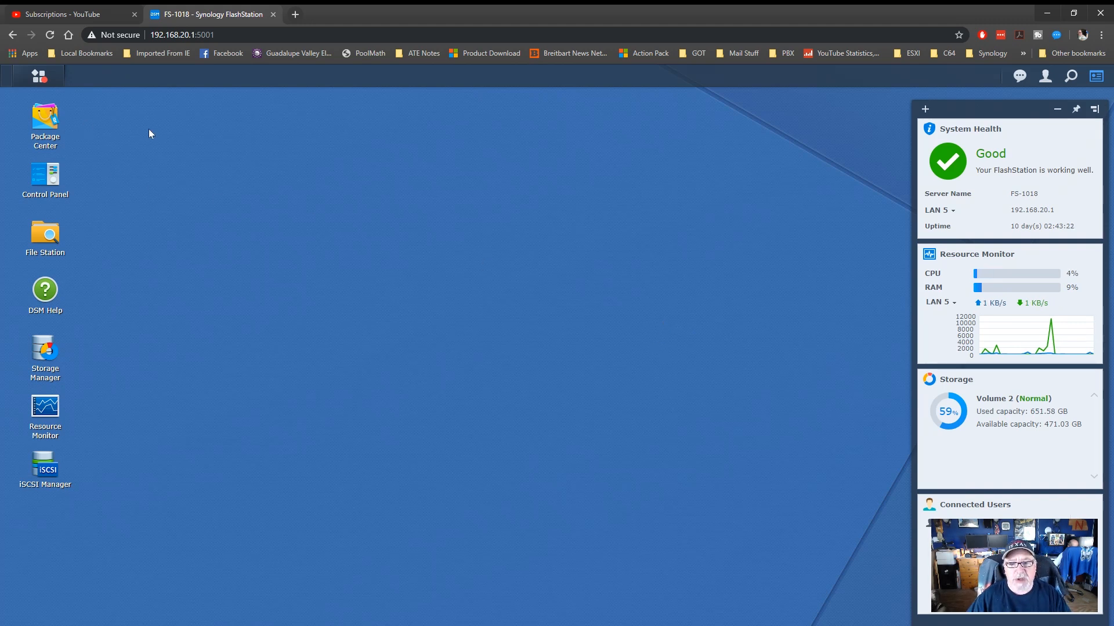
- Add desktop shortcuts for Synology Drive Admin Console and Synology Drive
left_click(45, 82)
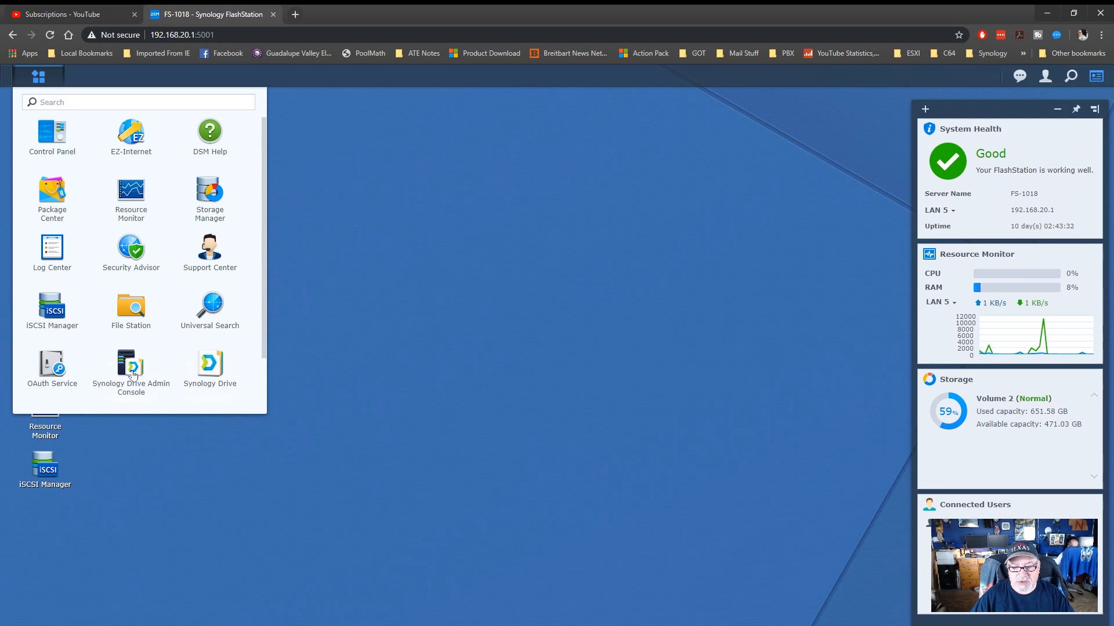
scroll(219, 375, "down", 1)
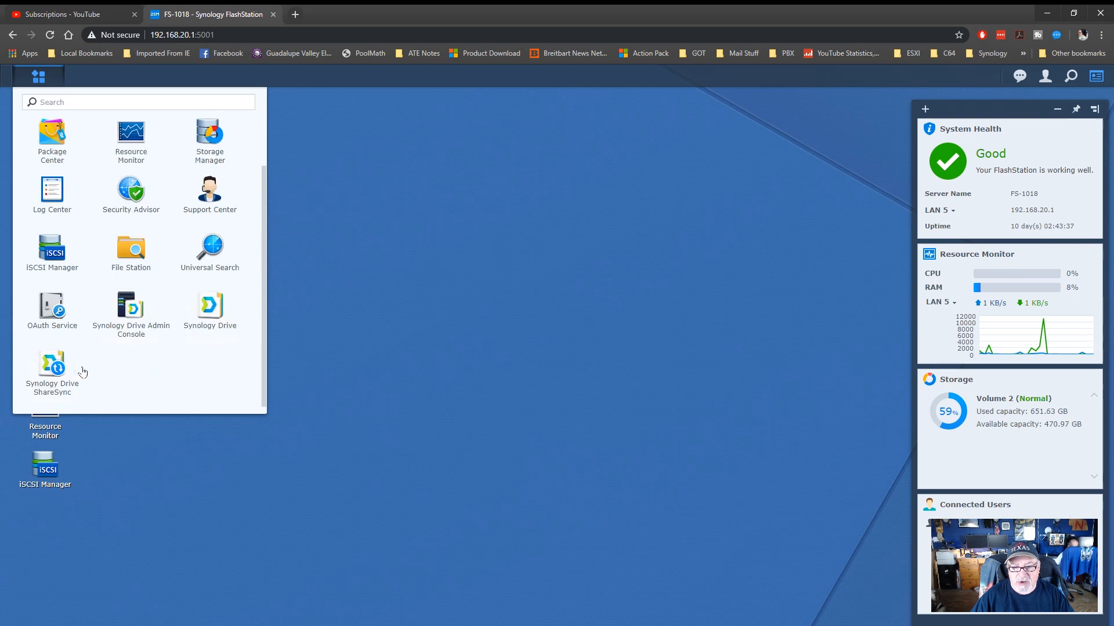
scroll(155, 379, "up", 1)
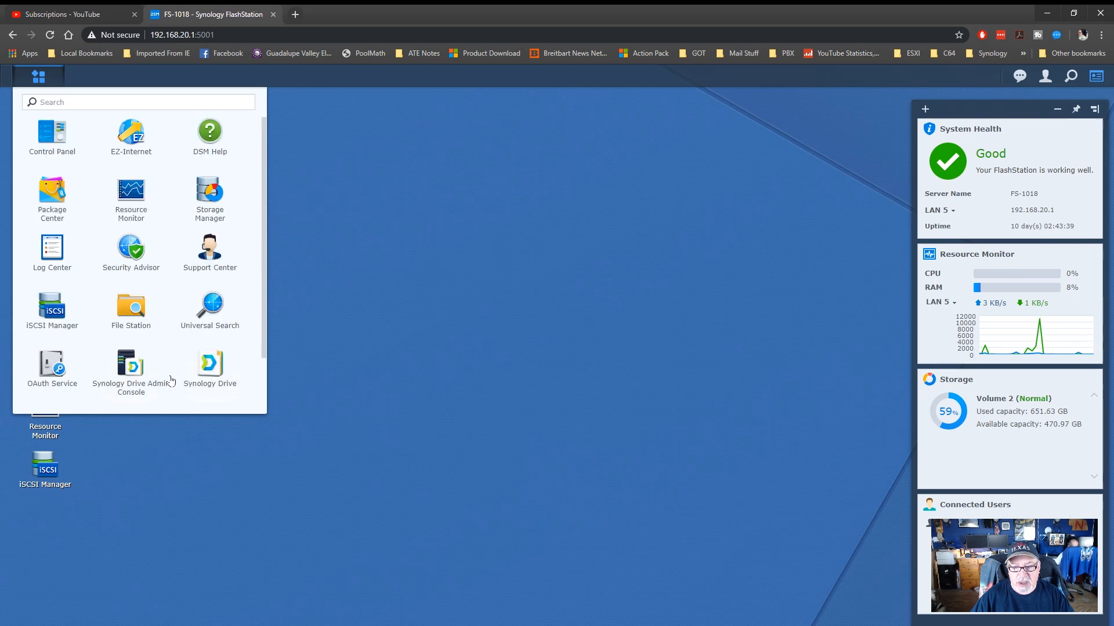
right_click(155, 379)
left_click(155, 379)
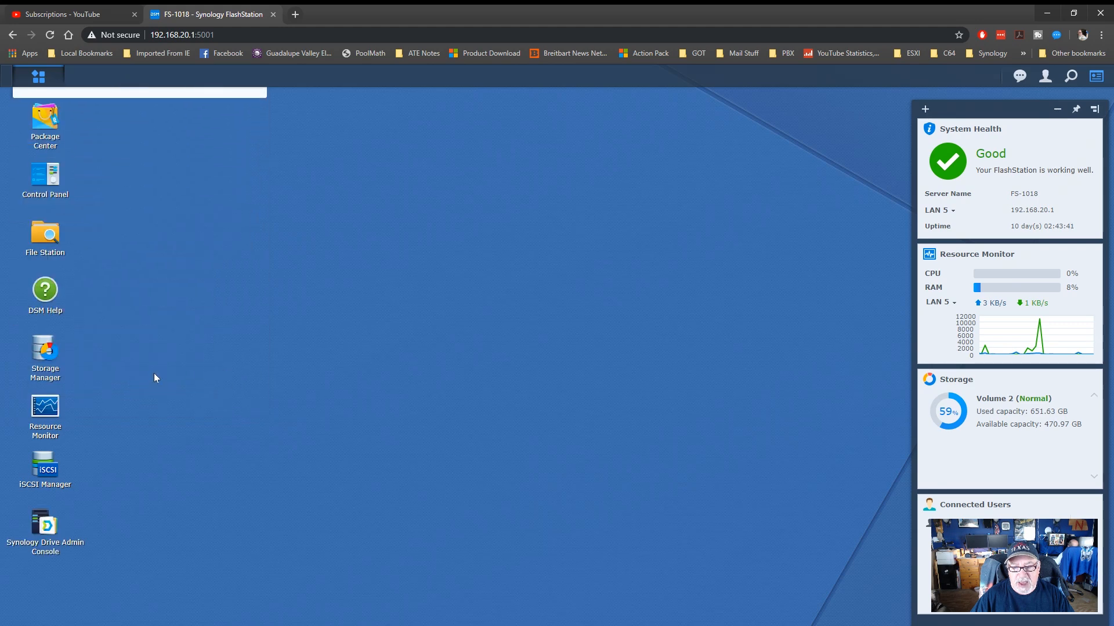
left_click(39, 77)
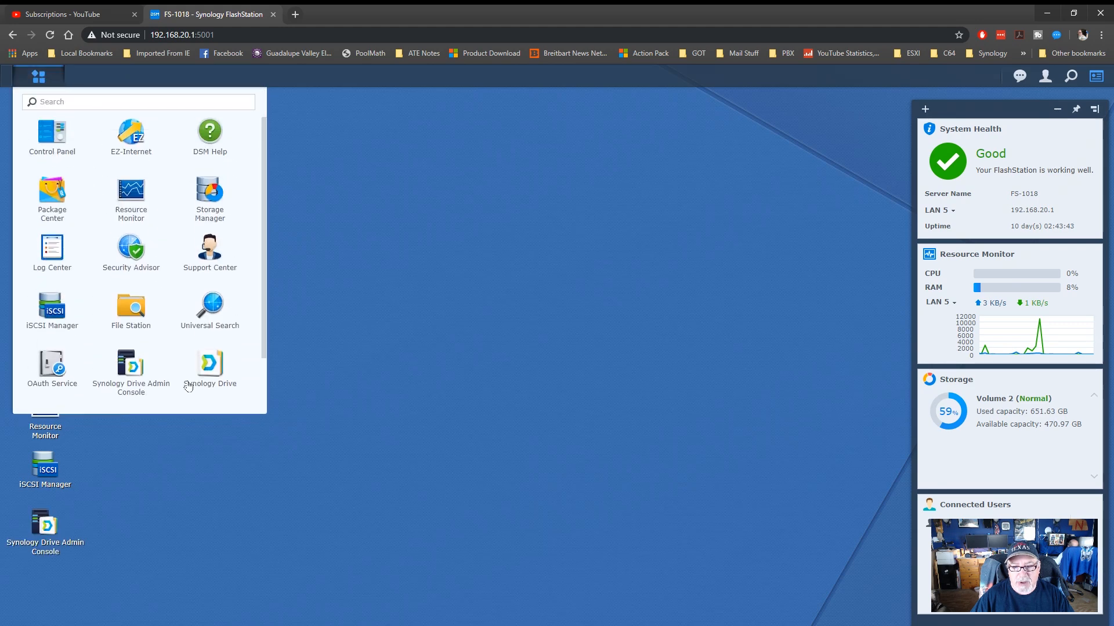
right_click(222, 374)
left_click(244, 384)
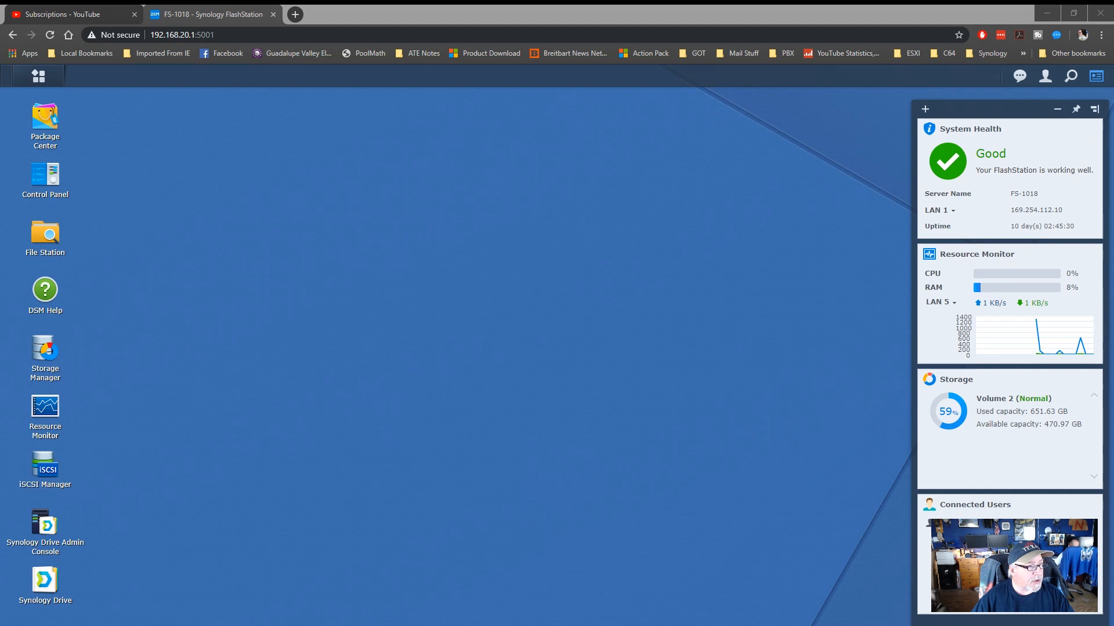
- Enable the user home service on Volume 2 in the advanced user settings and apply the change
left_click(46, 176)
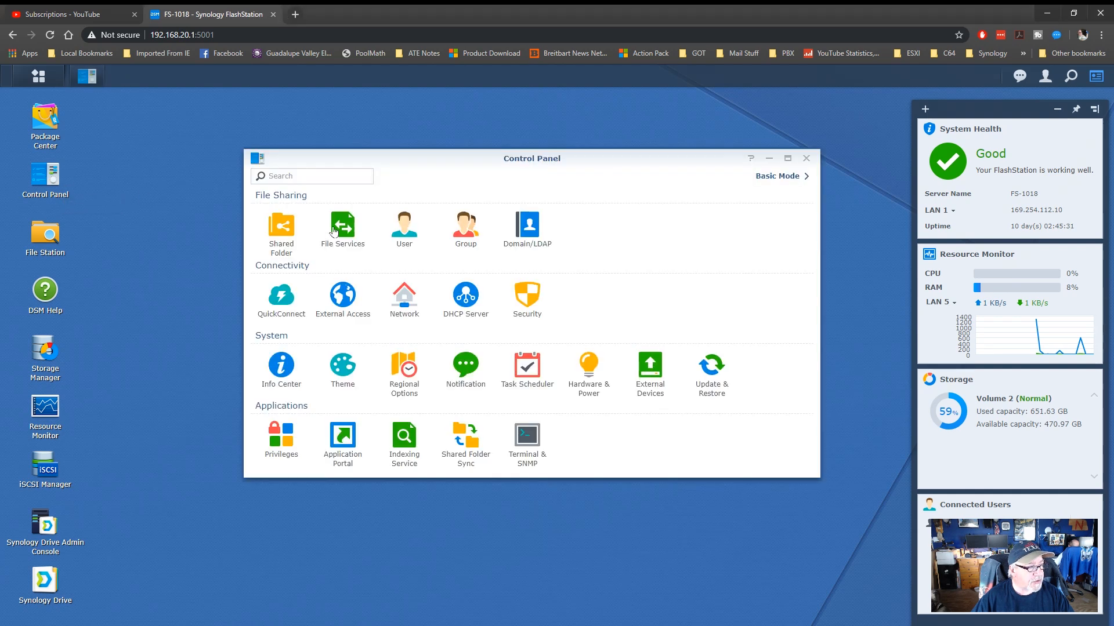
left_click(409, 238)
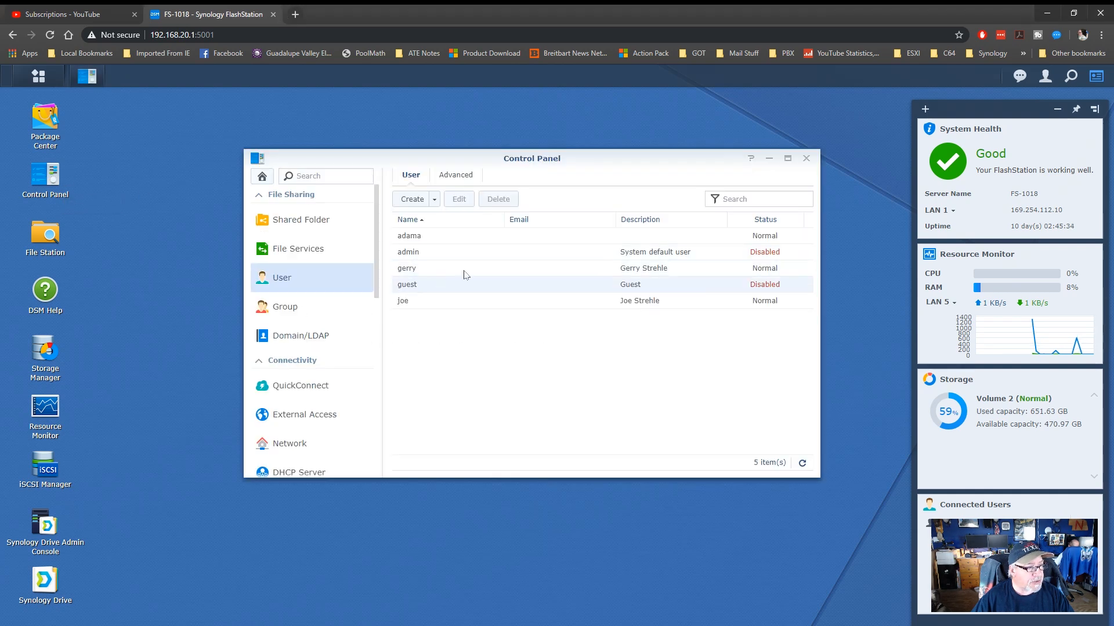
left_click(461, 177)
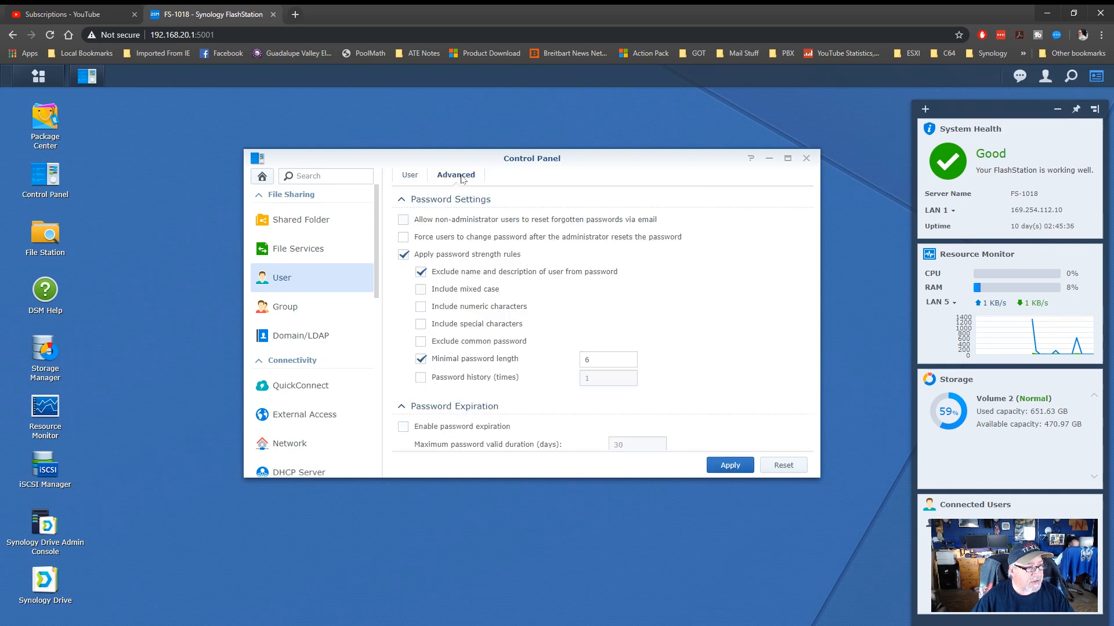
scroll(724, 334, "down", 5)
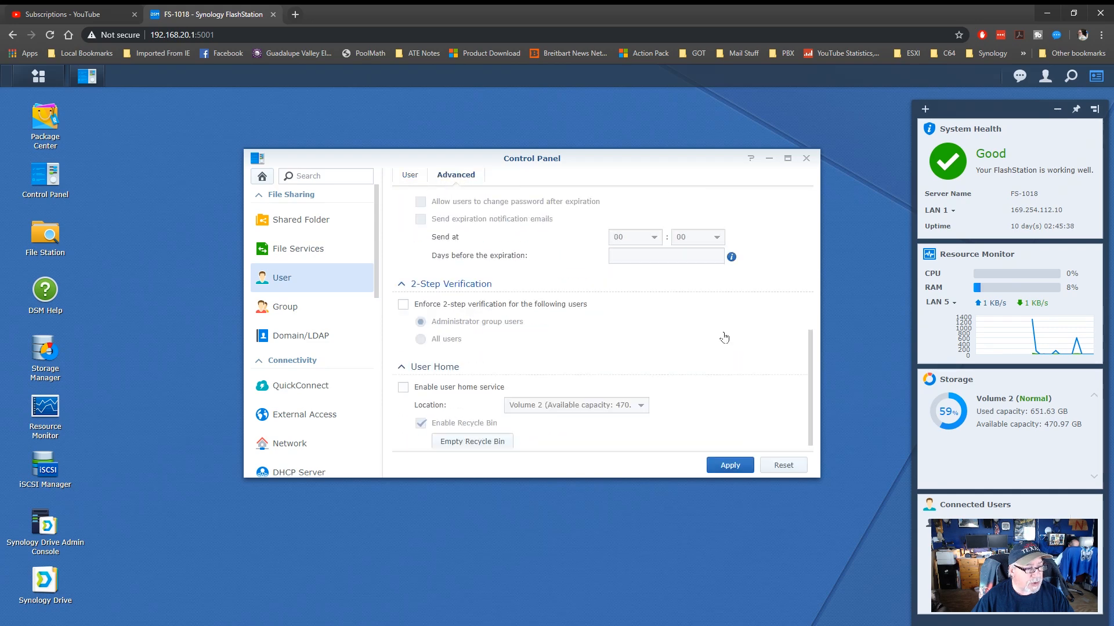
scroll(725, 337, "down", 1)
left_click(403, 378)
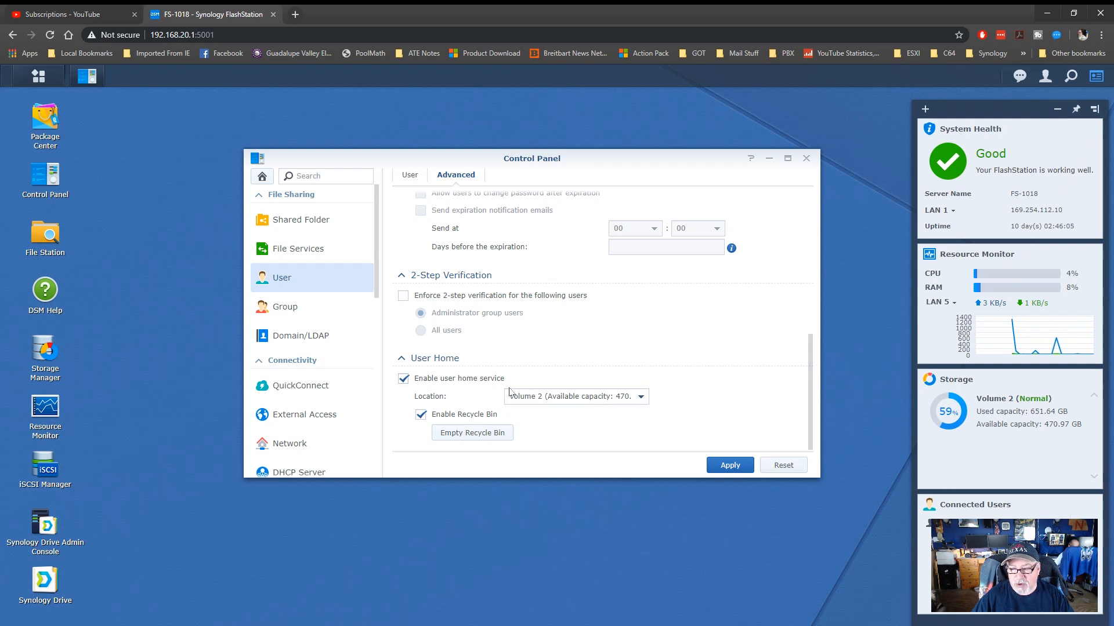
left_click(732, 465)
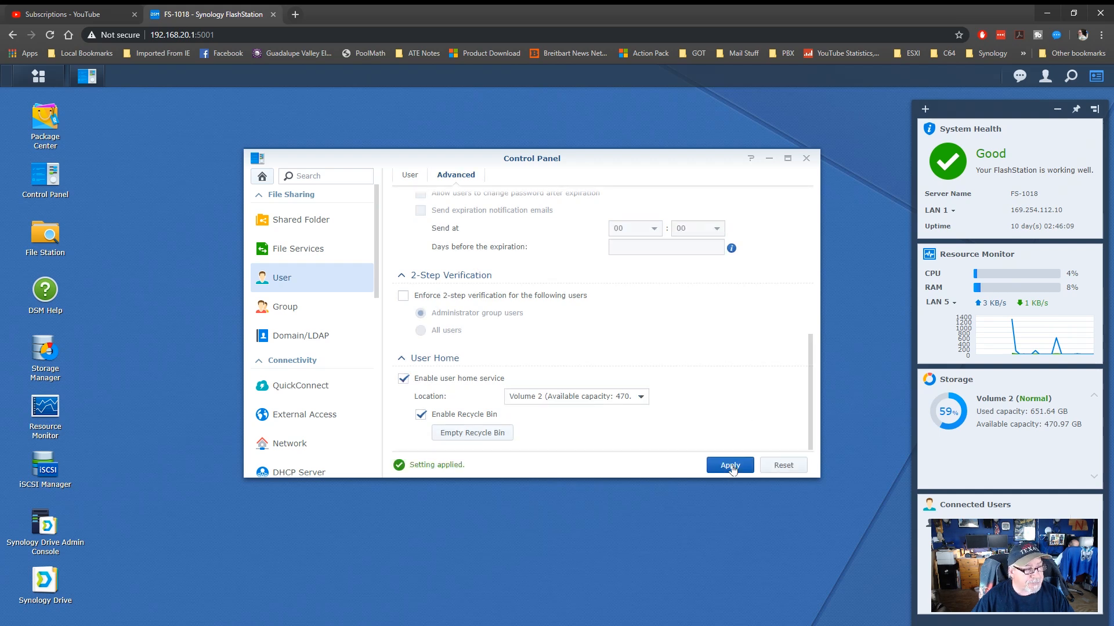
- Create a shared folder named public on Volume 2 with the description Public Share, leaving encryption and the advanced options off
left_click(301, 250)
left_click(298, 223)
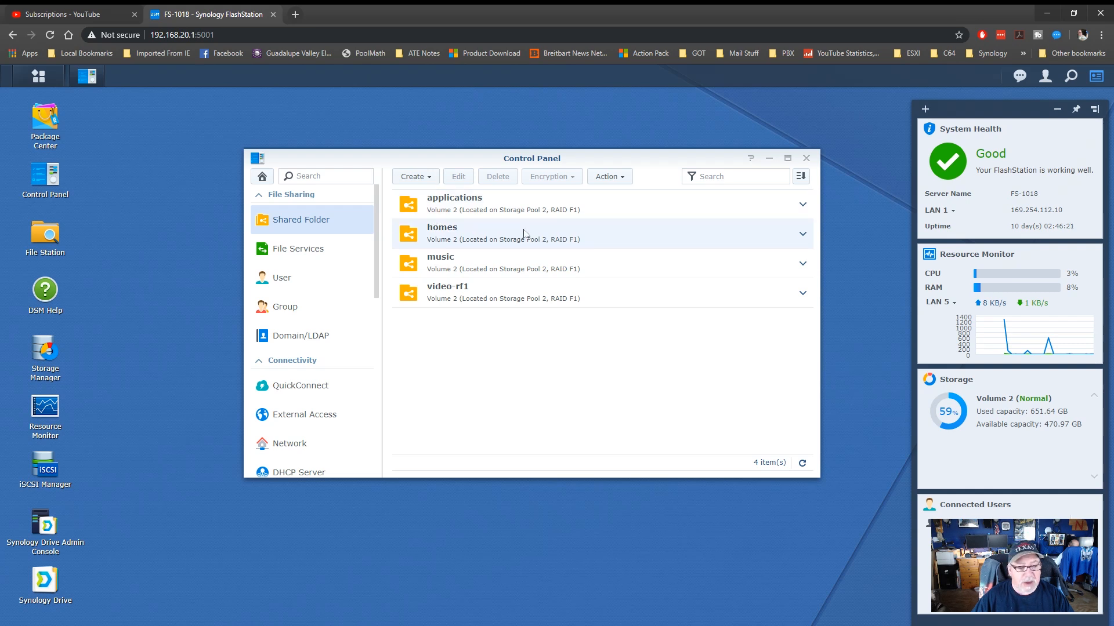
left_click(426, 182)
left_click(425, 196)
left_click(446, 245)
type("public")
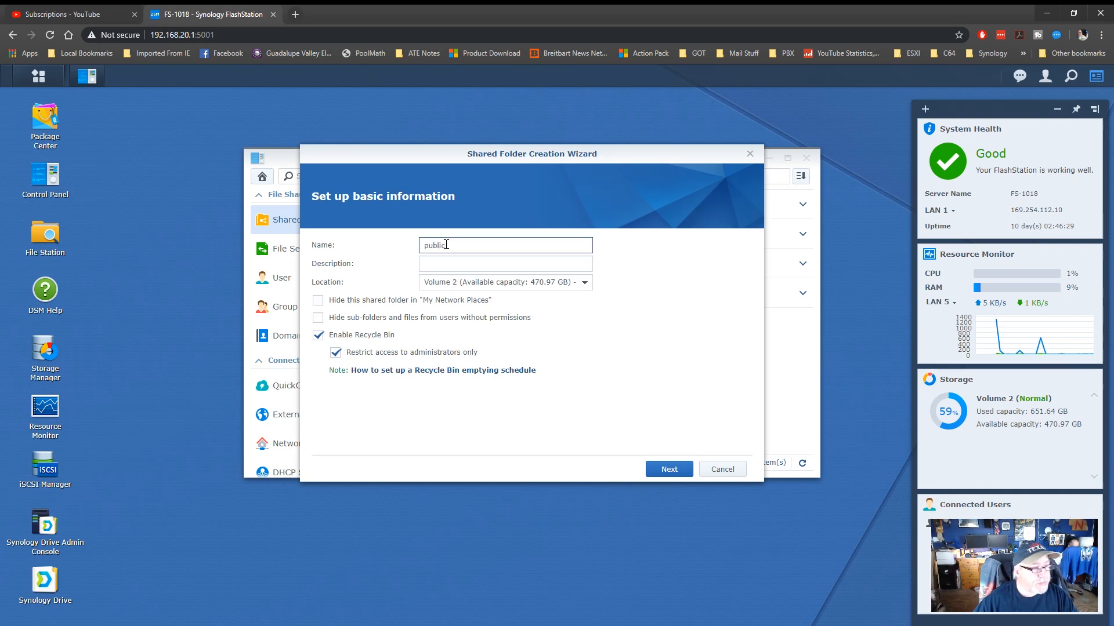
left_click(466, 267)
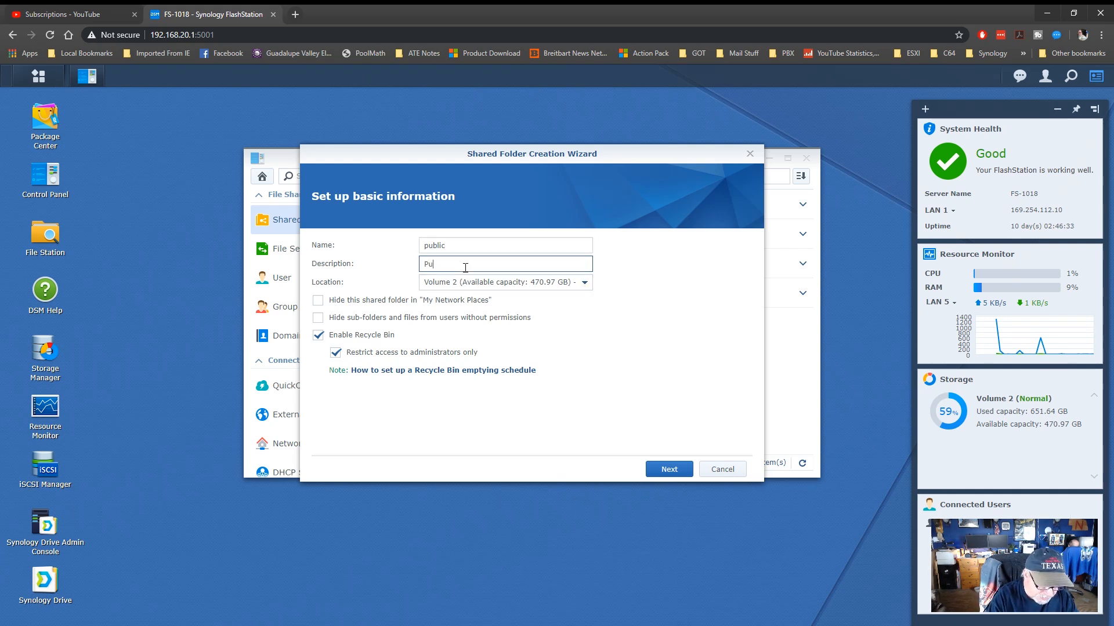
type("Public Share")
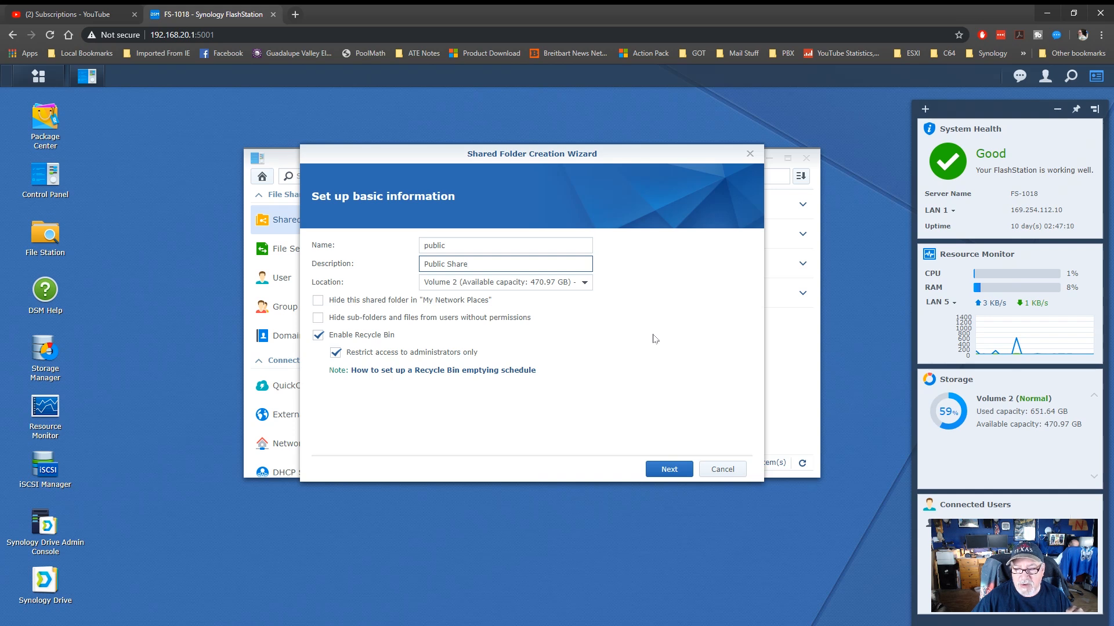
left_click(667, 469)
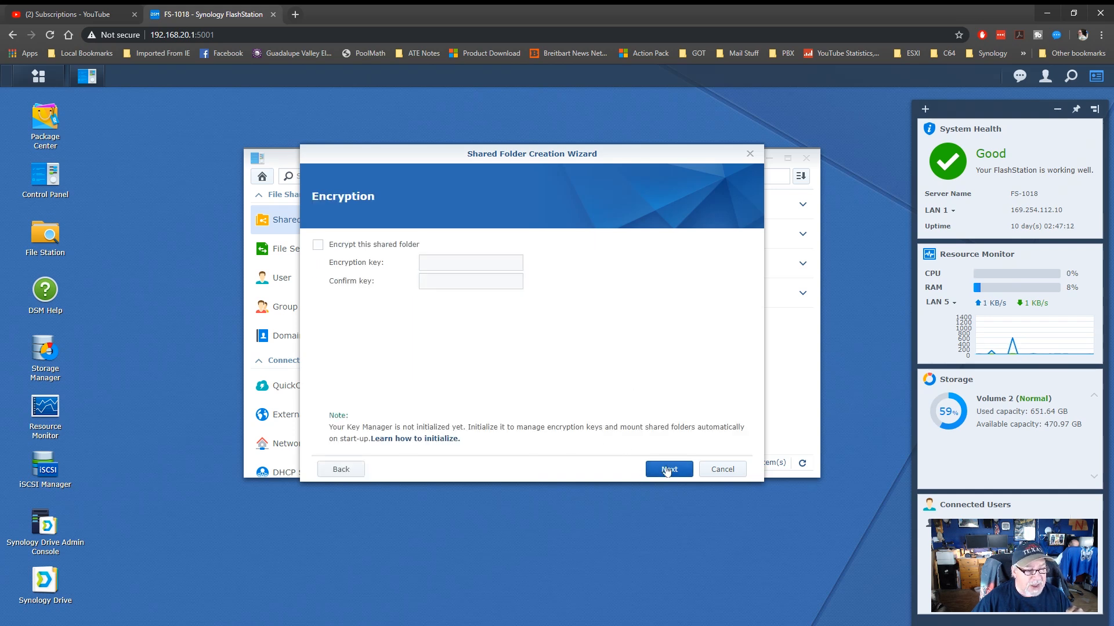
left_click(668, 469)
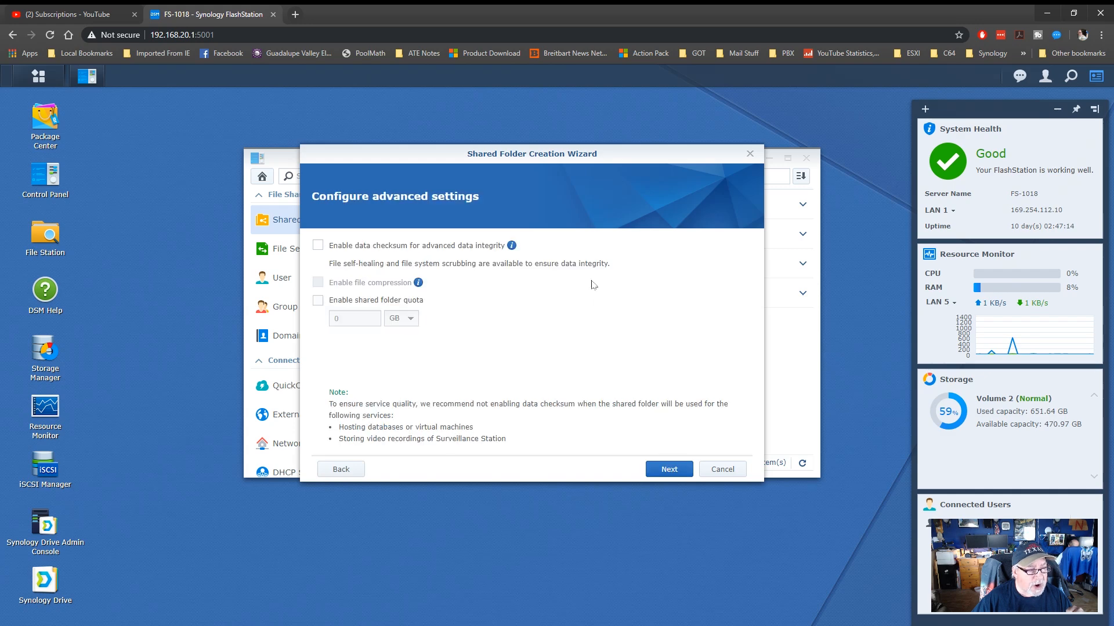
left_click(669, 470)
left_click(688, 468)
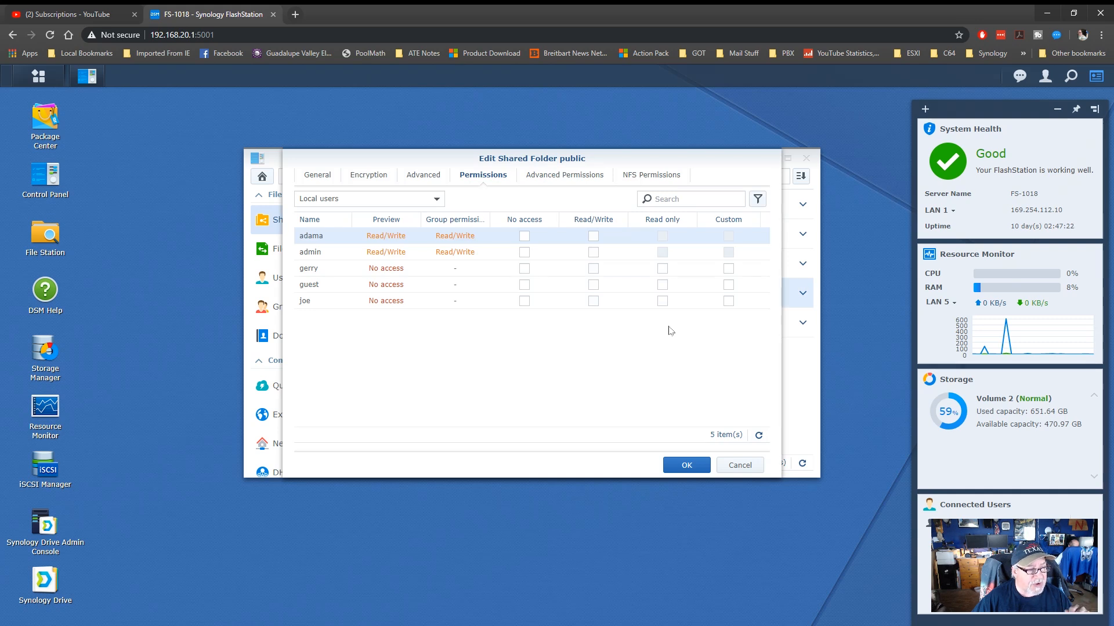
- Grant Read/Write permission on the public shared folder to the two active non-administrator users and save
left_click(593, 268)
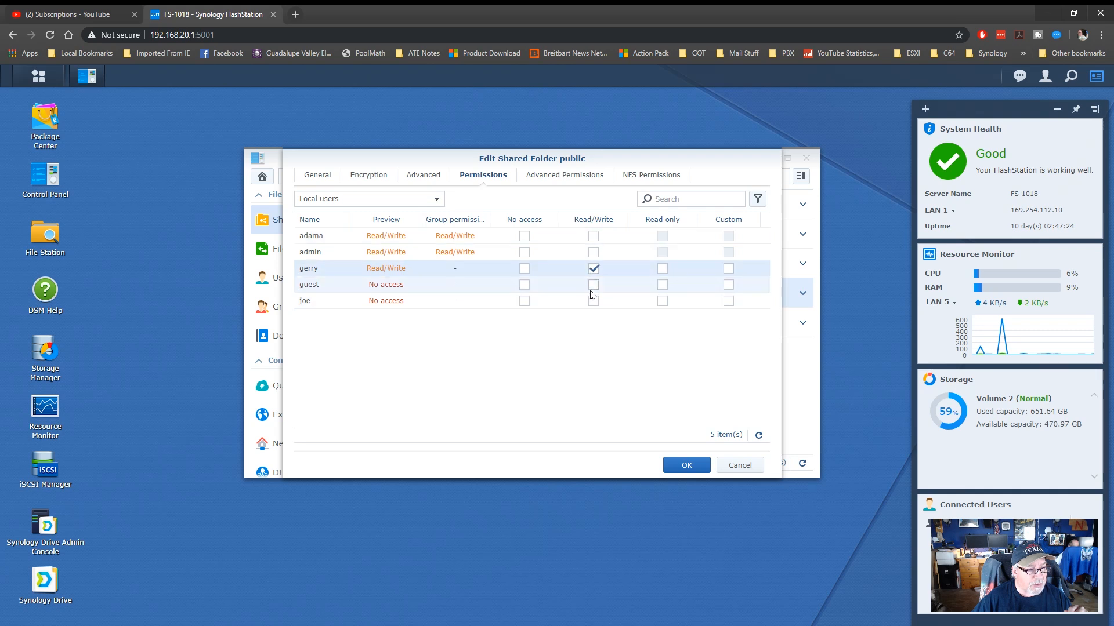
left_click(593, 302)
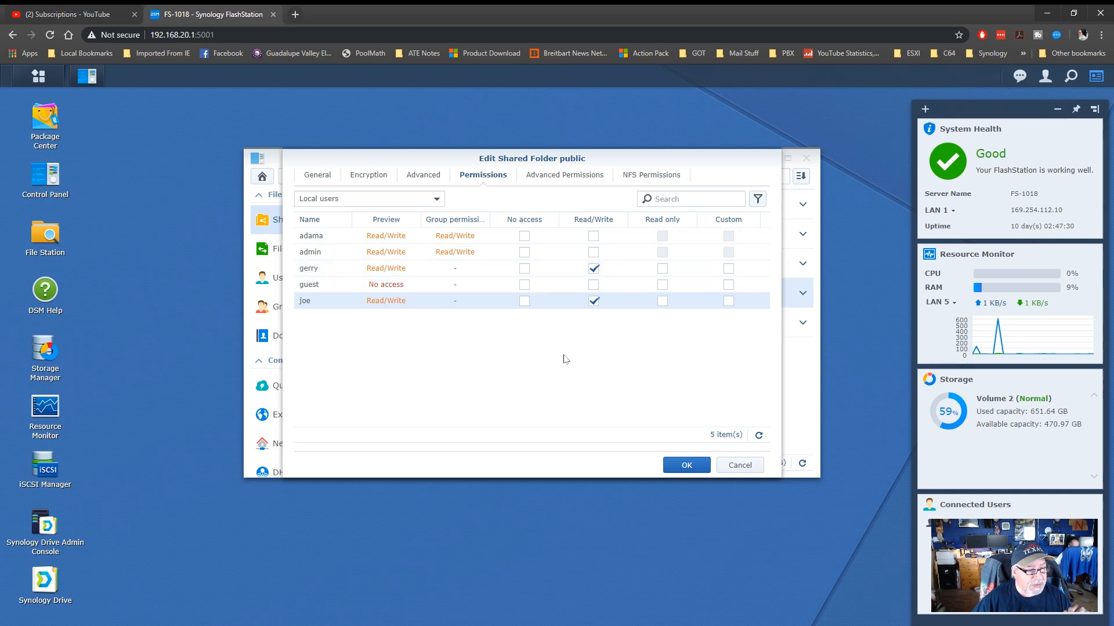
left_click(678, 467)
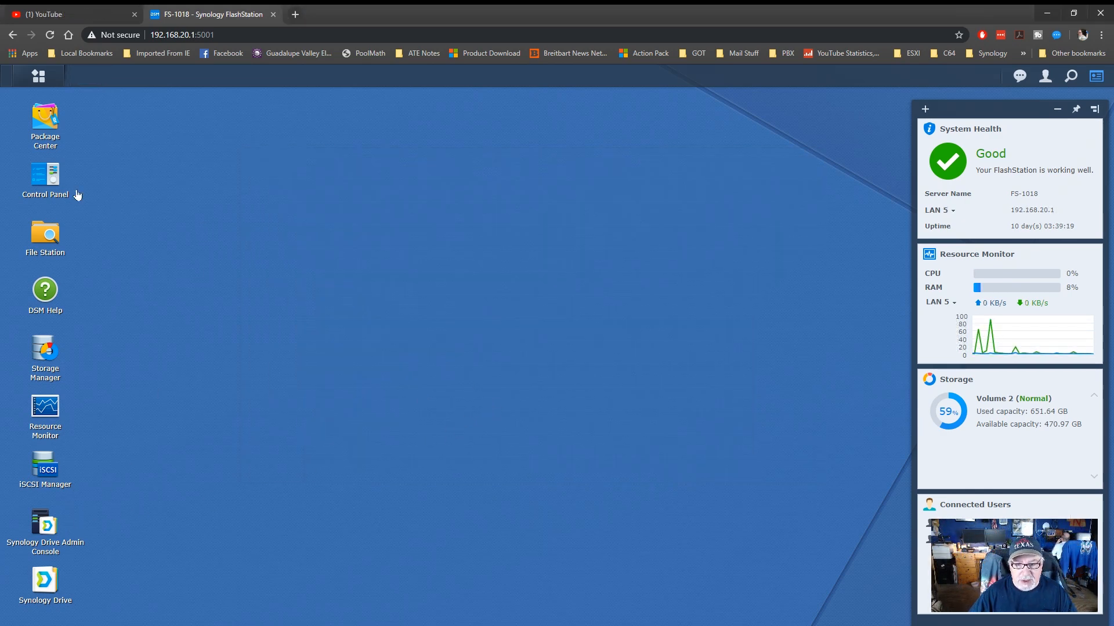
- Review the application privileges of the two active non-administrator users in the NAS user settings
left_click(46, 177)
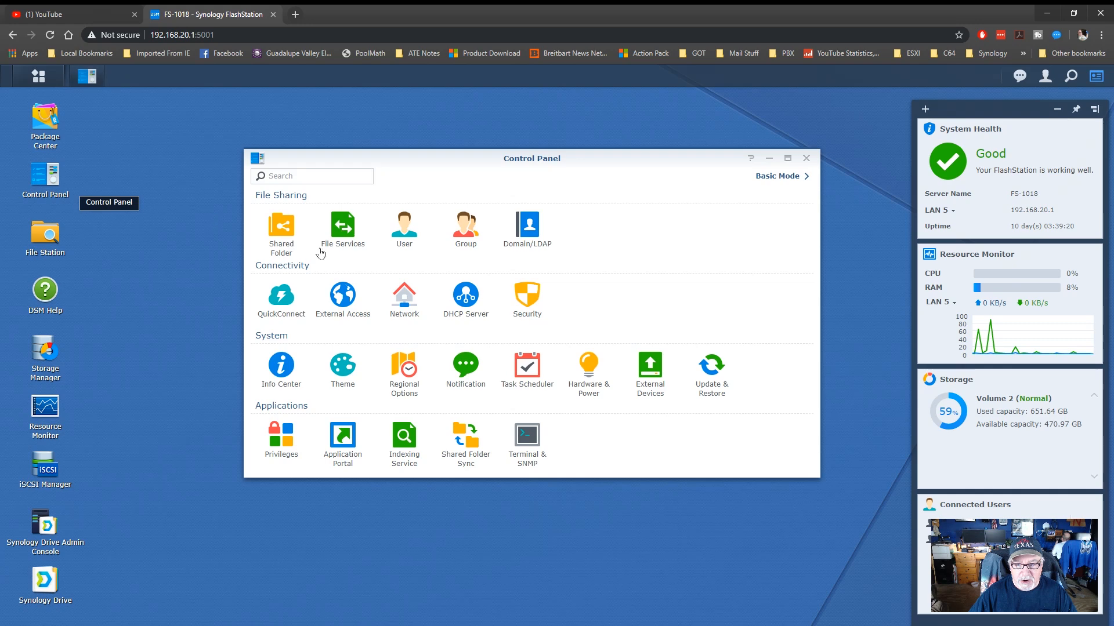
left_click(411, 231)
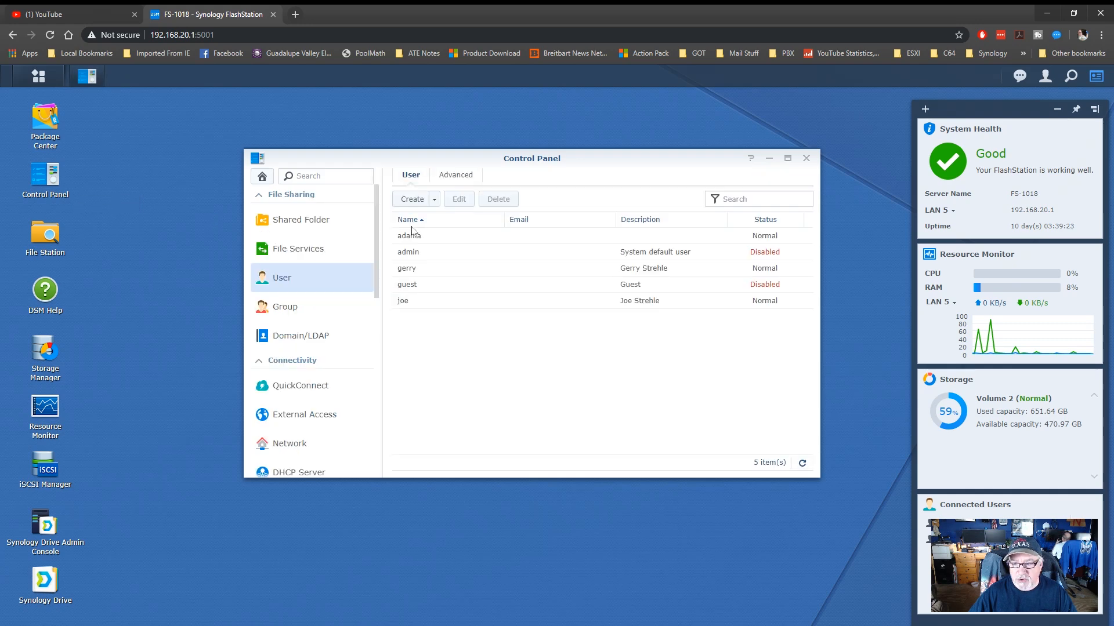
left_click(419, 305)
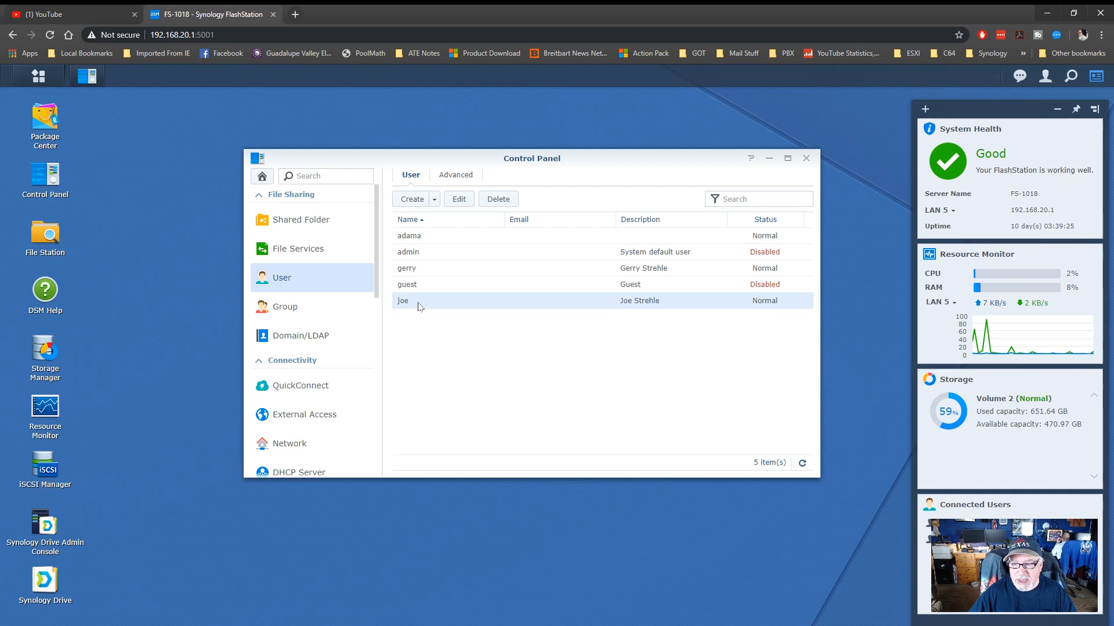
left_click(421, 269)
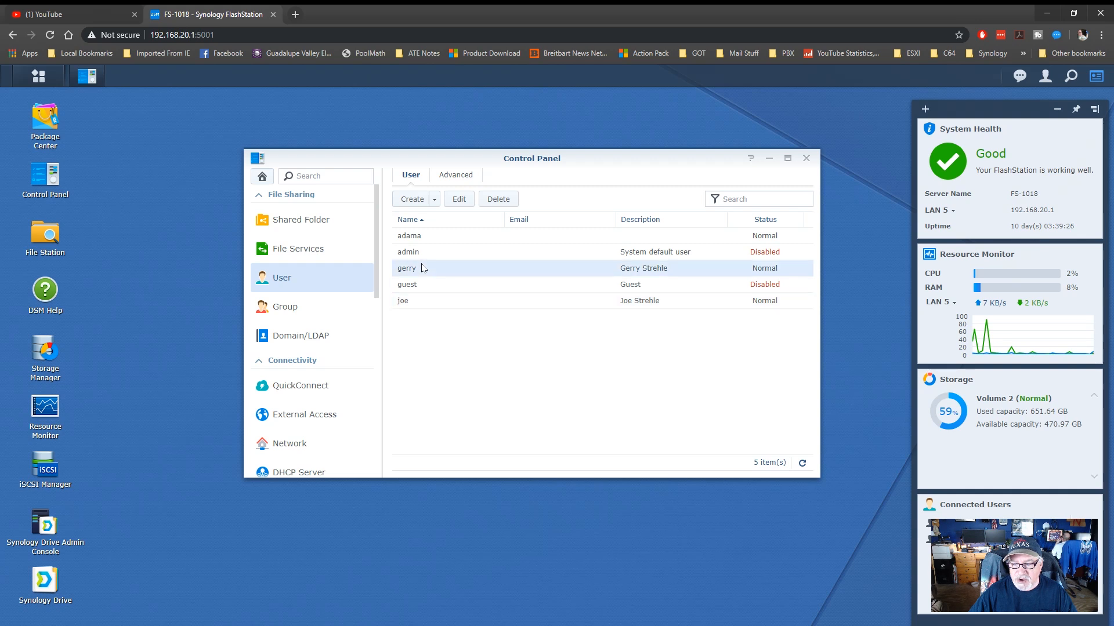
left_click(463, 201)
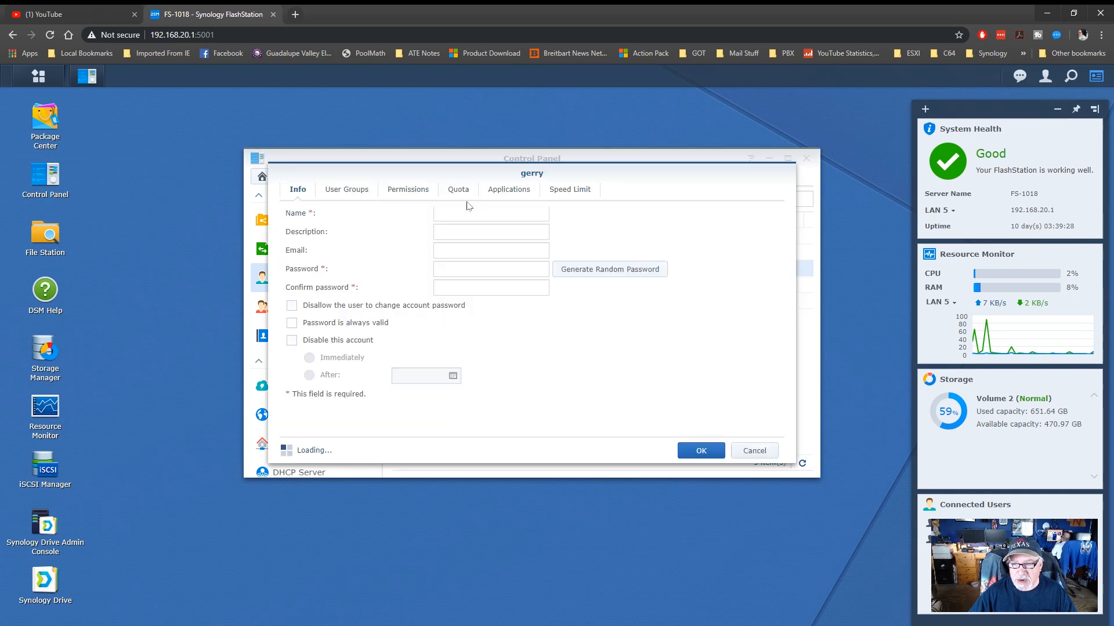
left_click(502, 194)
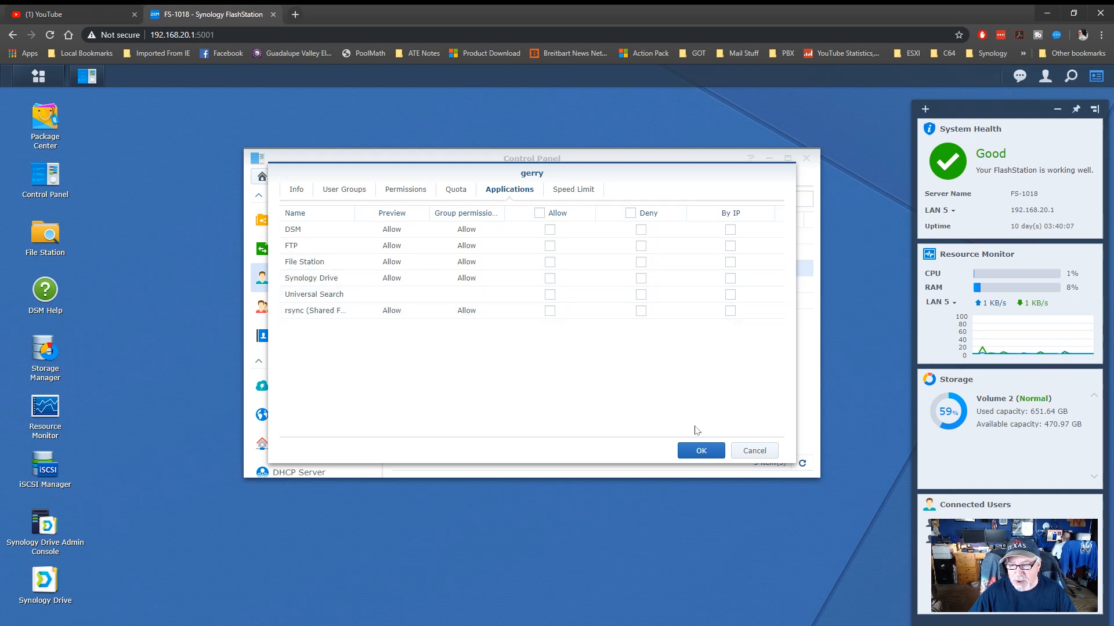
left_click(707, 452)
left_click(438, 301)
left_click(459, 199)
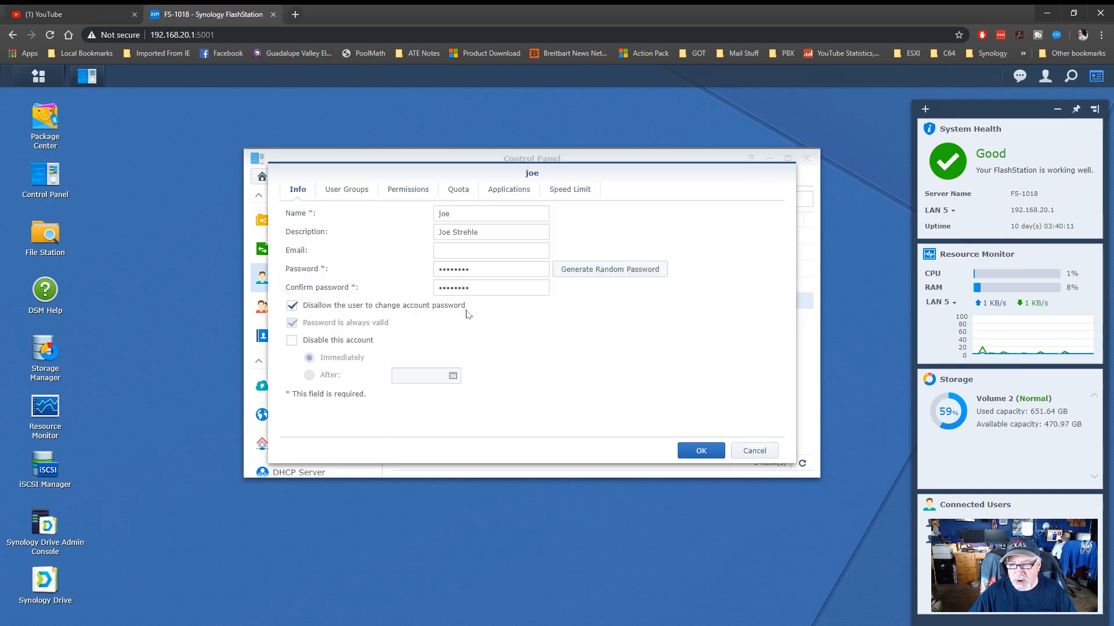
left_click(508, 191)
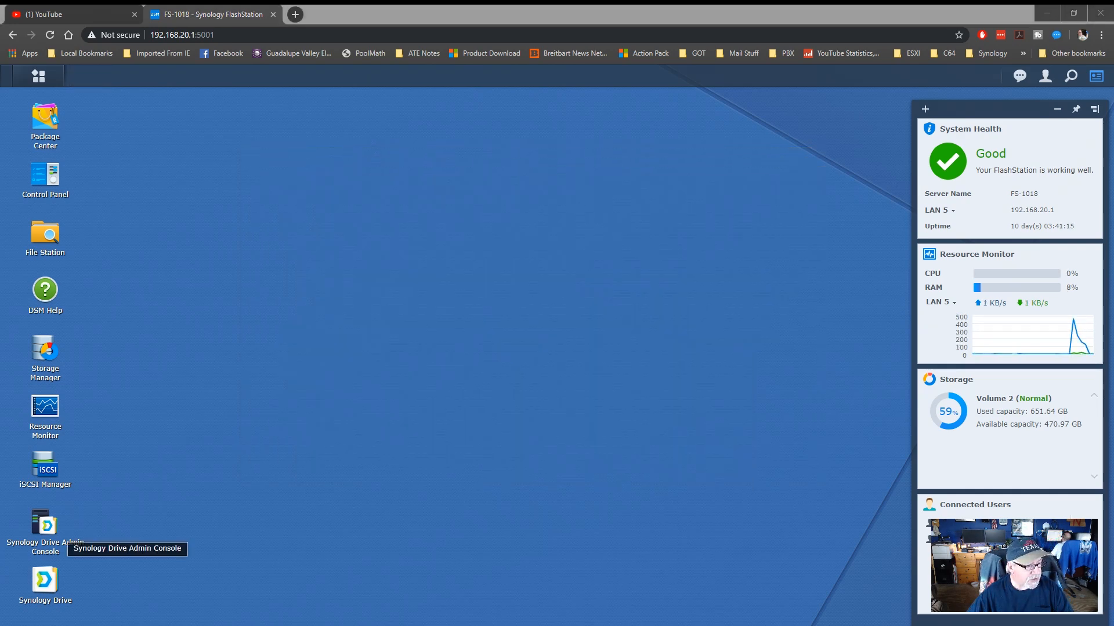
- Enable the public team folder in Synology Drive Admin Console with version control, 32 maximum versions and rotation from the earliest versions
left_click(45, 527)
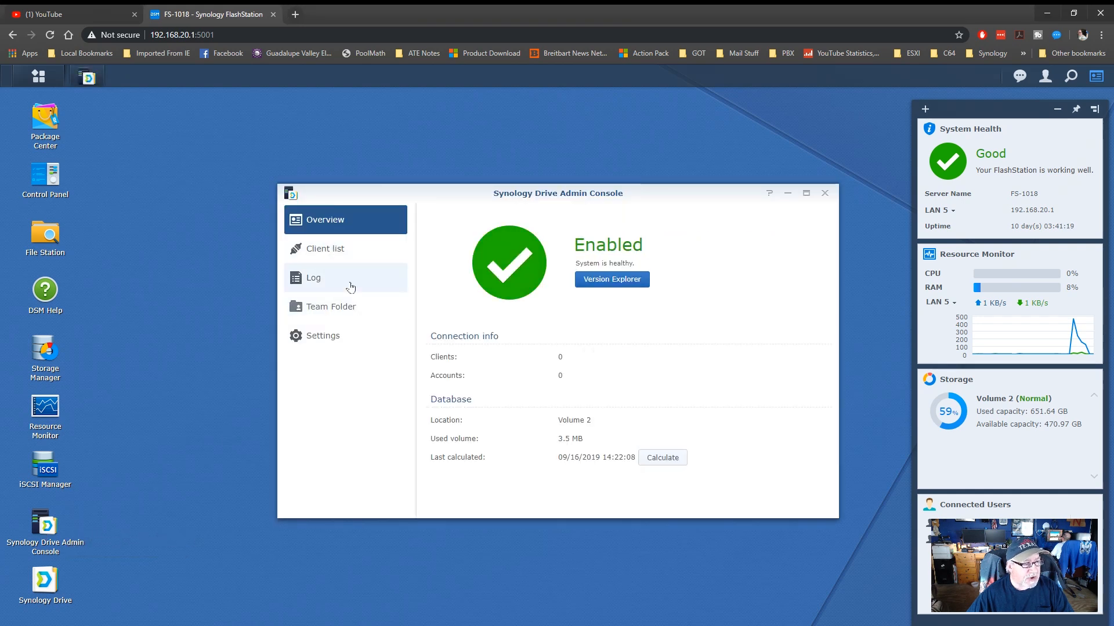
left_click(351, 313)
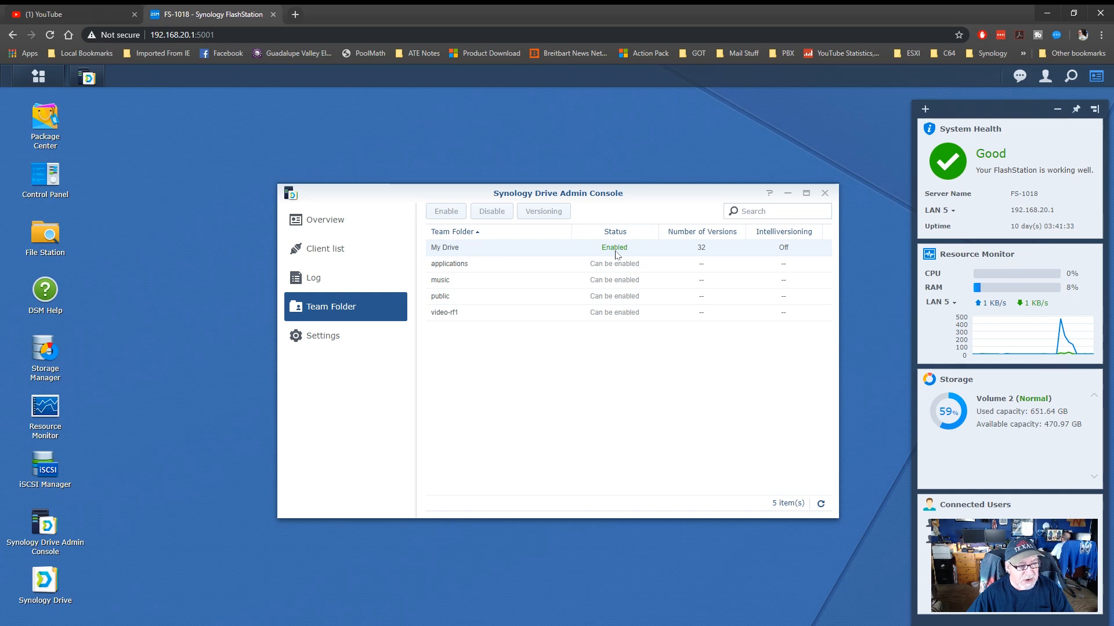
left_click(454, 301)
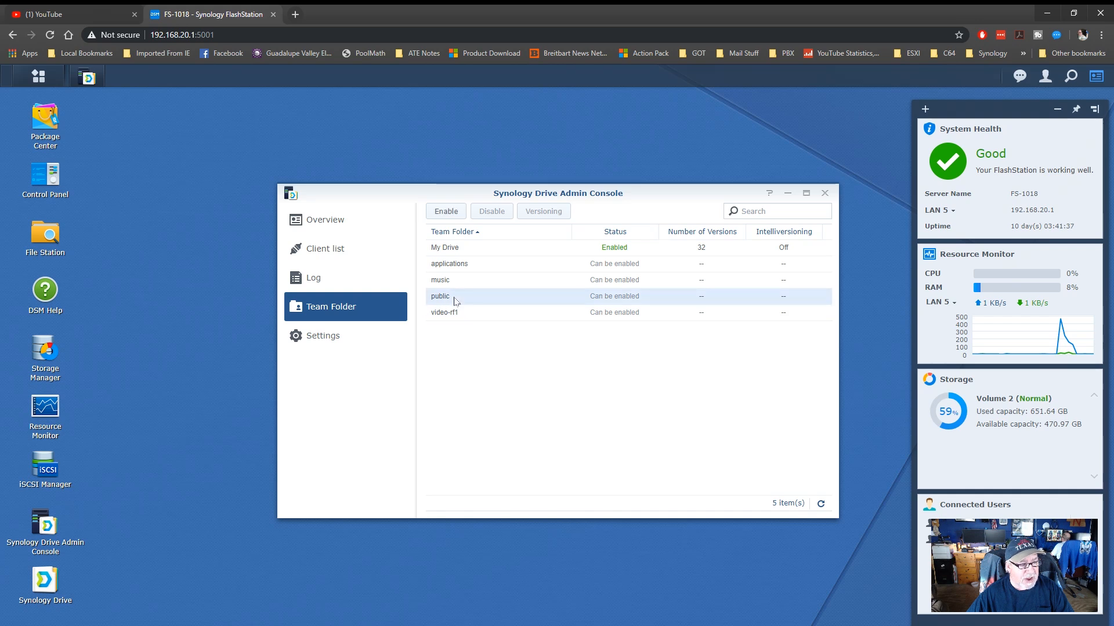
left_click(451, 215)
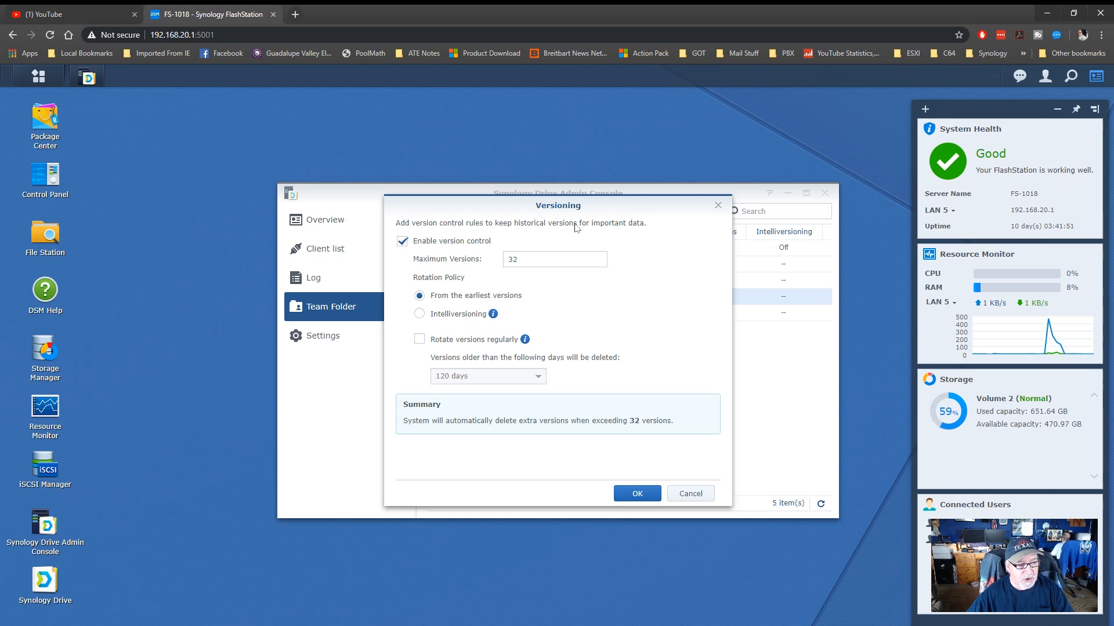
left_click(638, 495)
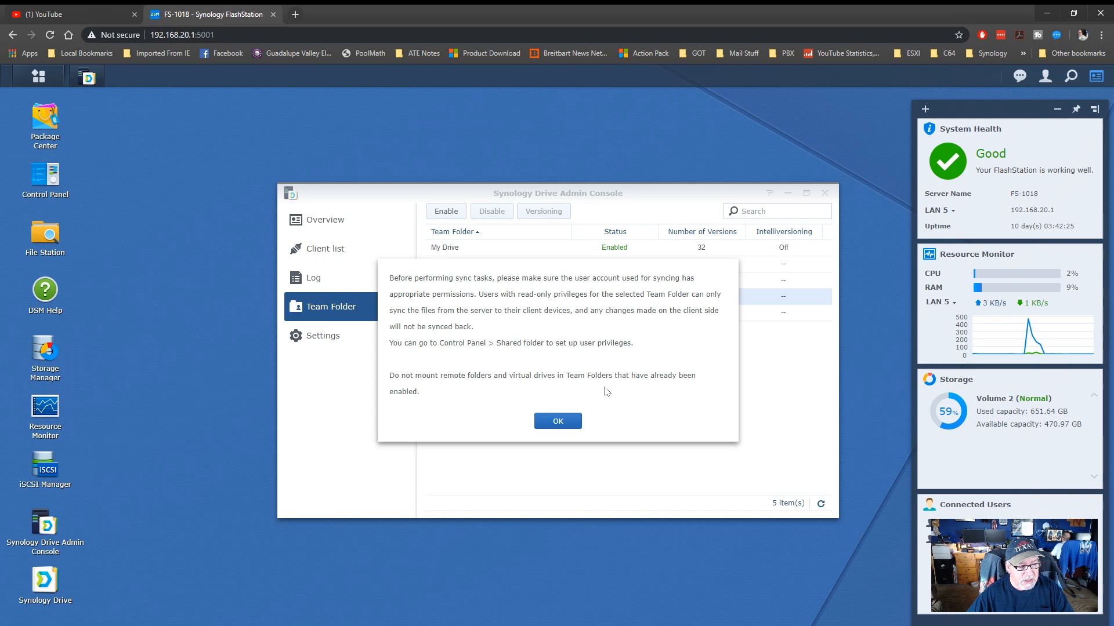
left_click(557, 422)
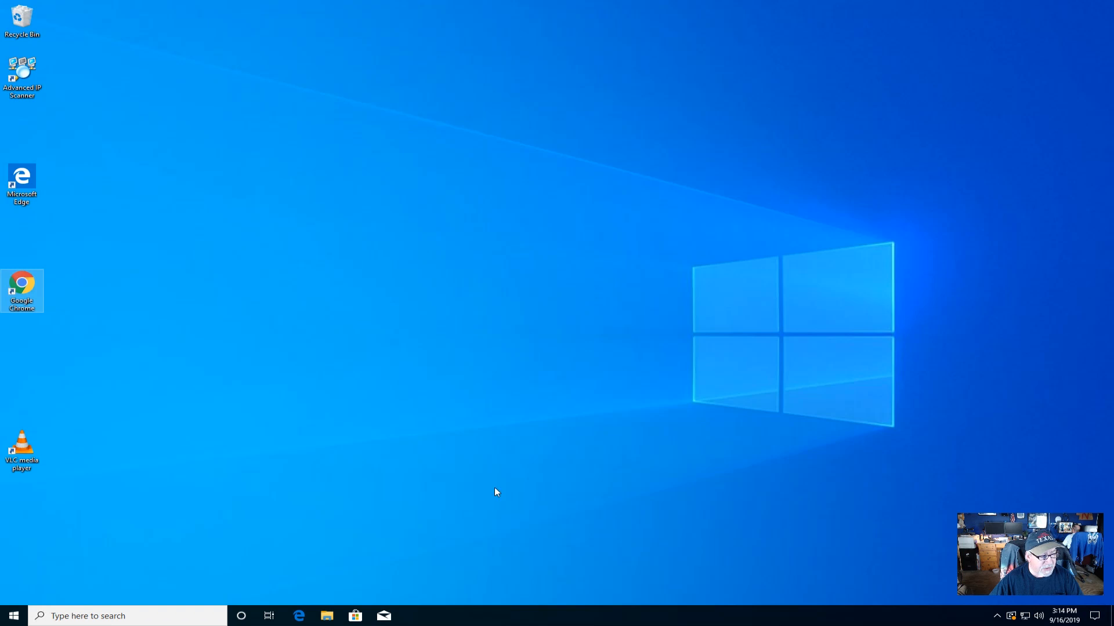
- On the Windows client, examine the contents of the mapped music, video-rf1 and applications network drives in File Explorer, and close it
left_click(328, 617)
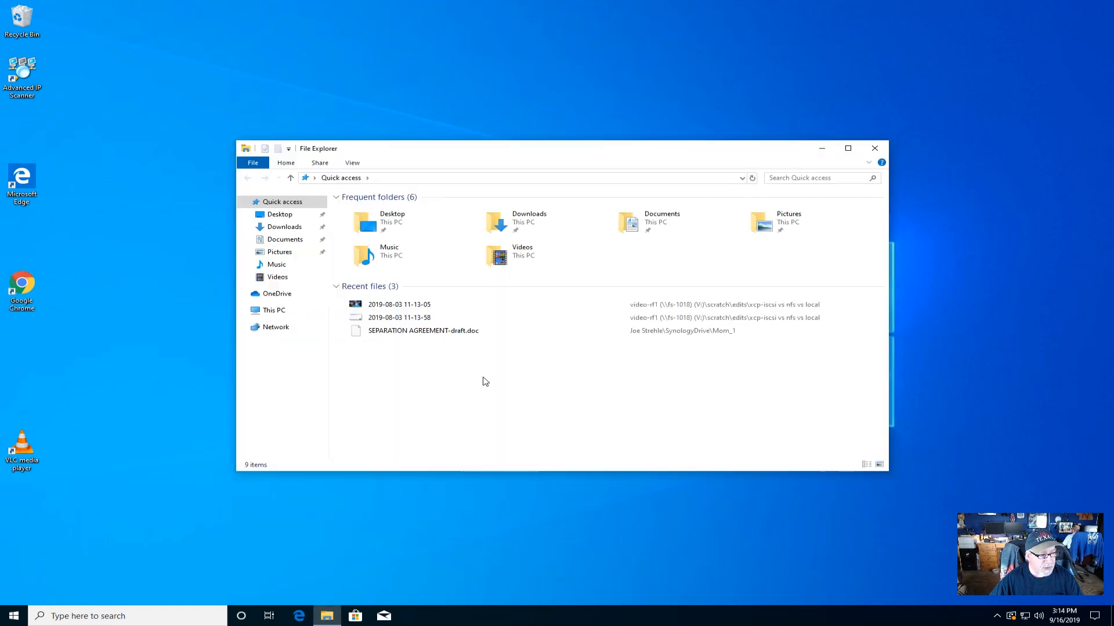
left_click(273, 313)
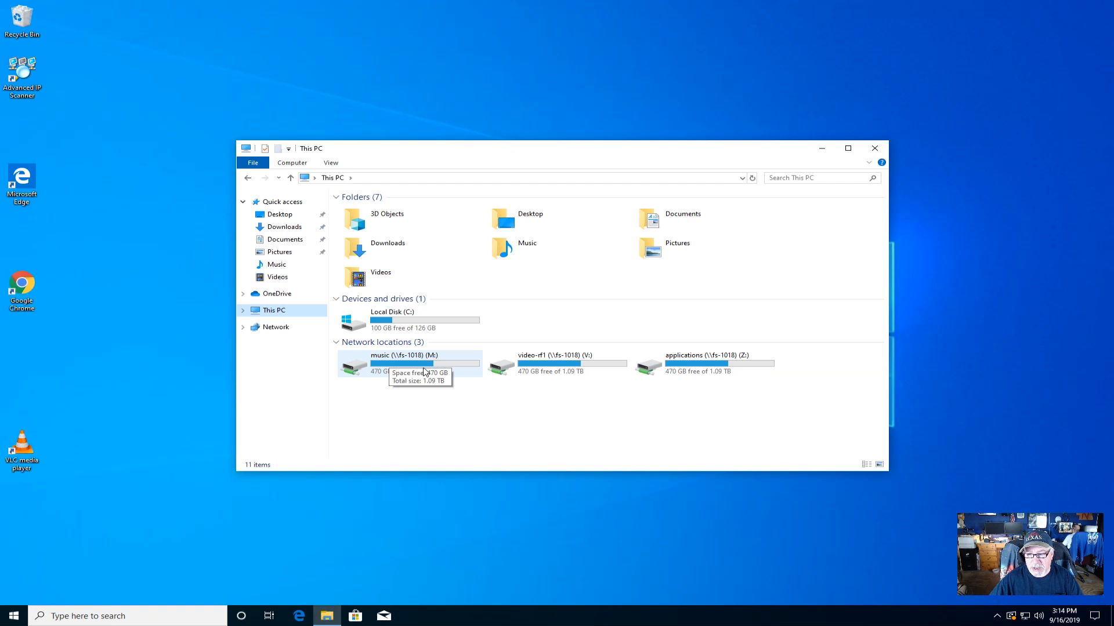
double_click(398, 365)
left_click(248, 177)
left_click(568, 371)
double_click(568, 371)
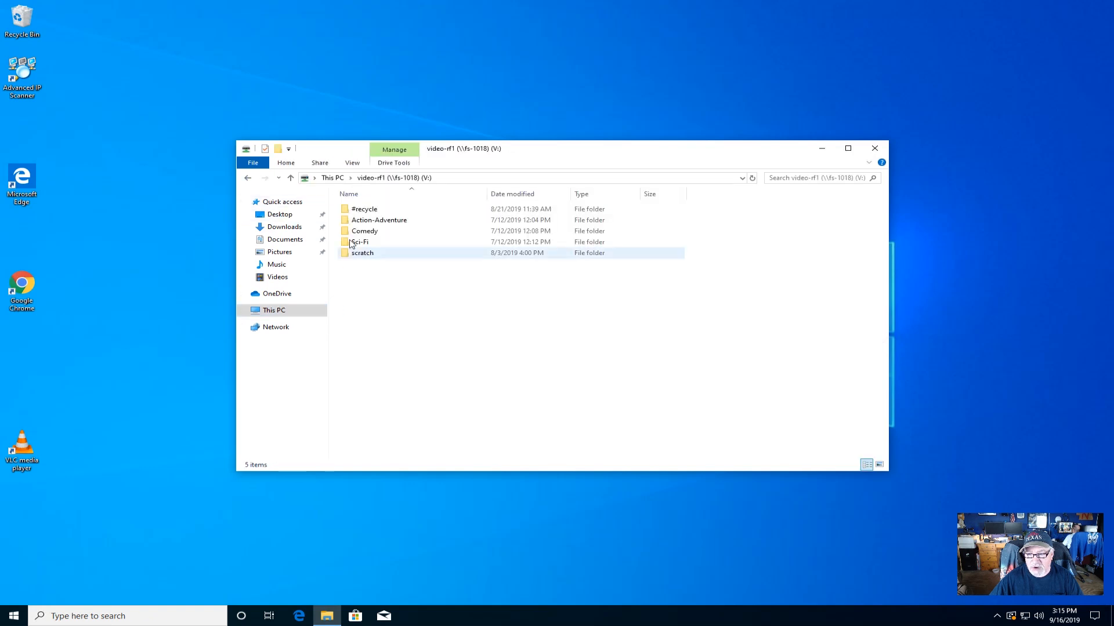
left_click(248, 177)
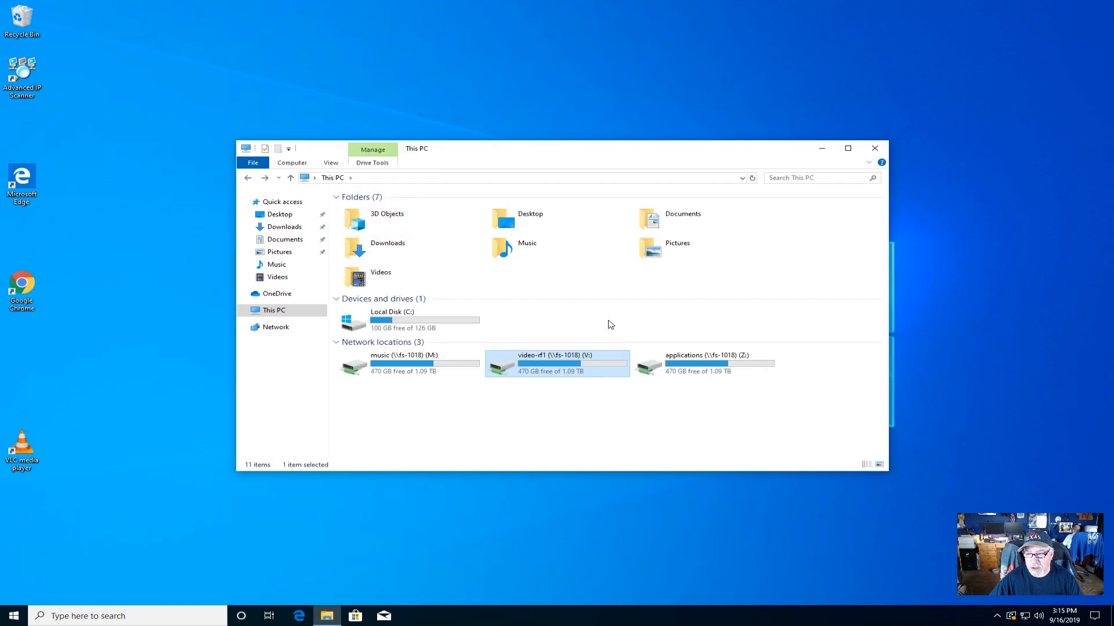
double_click(677, 362)
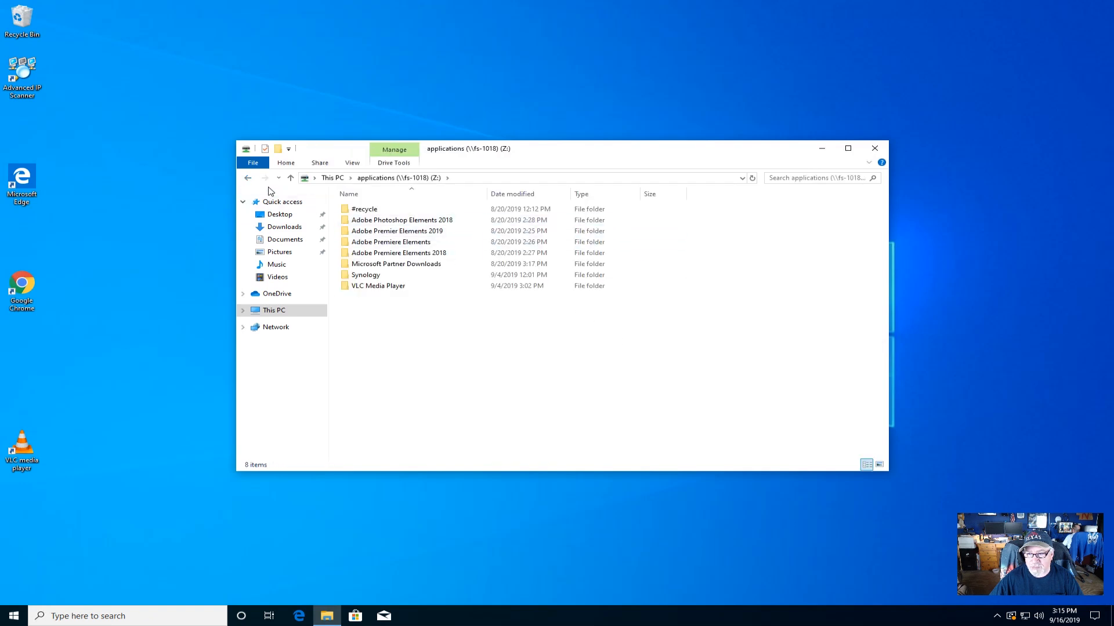
left_click(247, 178)
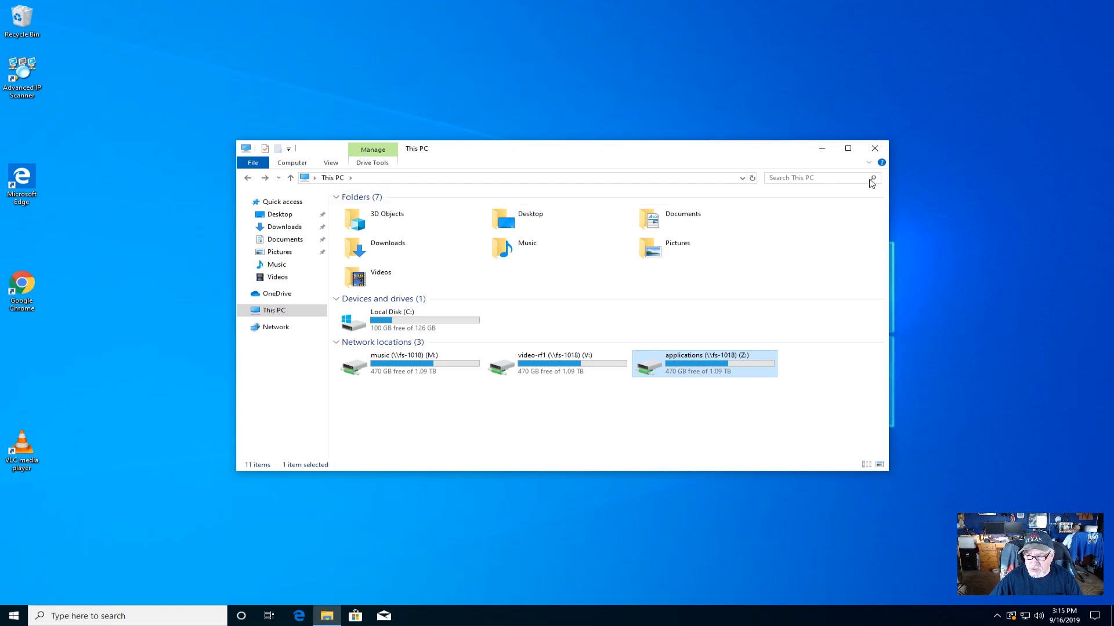
left_click(875, 150)
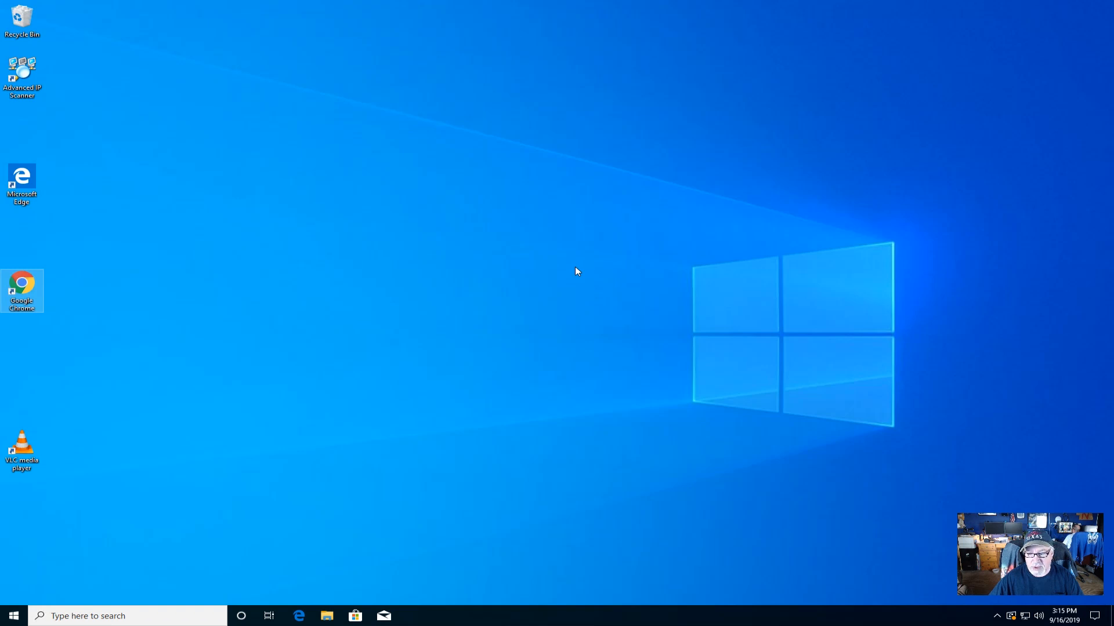
- Open the bookmarked FS-1018 page in Chrome and sign in with the non-administrator user's name and account password
key("Return")
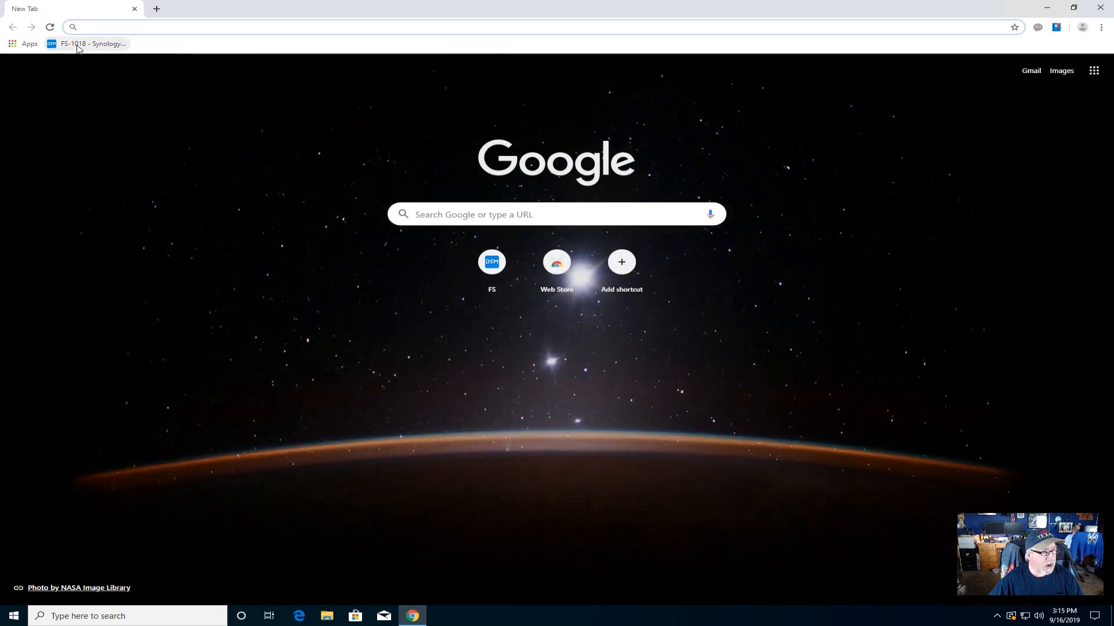
left_click(78, 46)
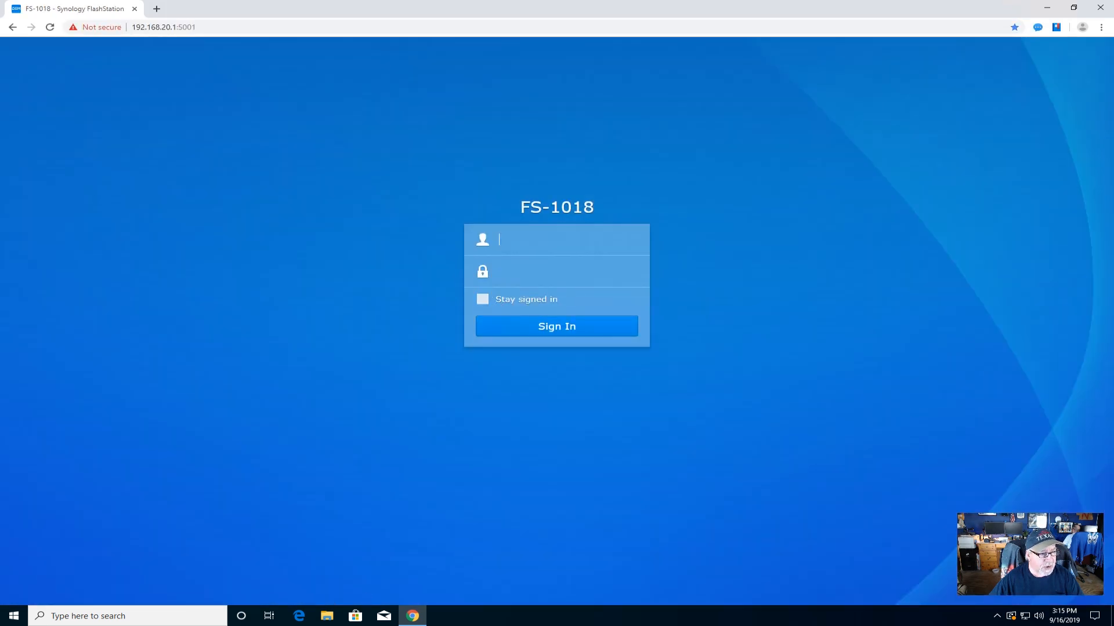
type("joe")
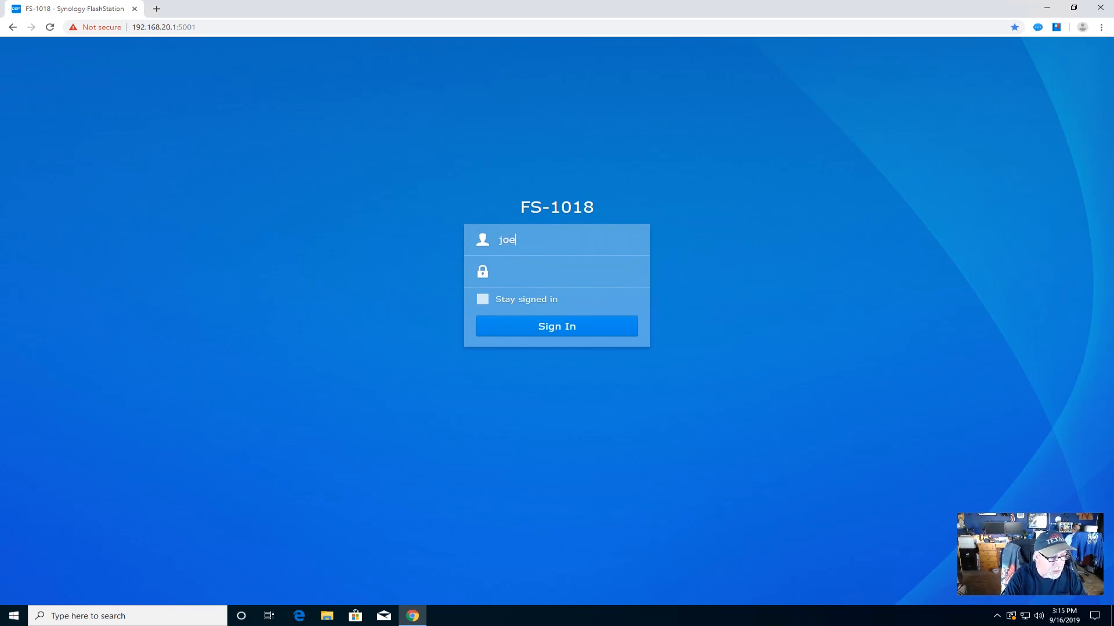
key("Tab")
type("********")
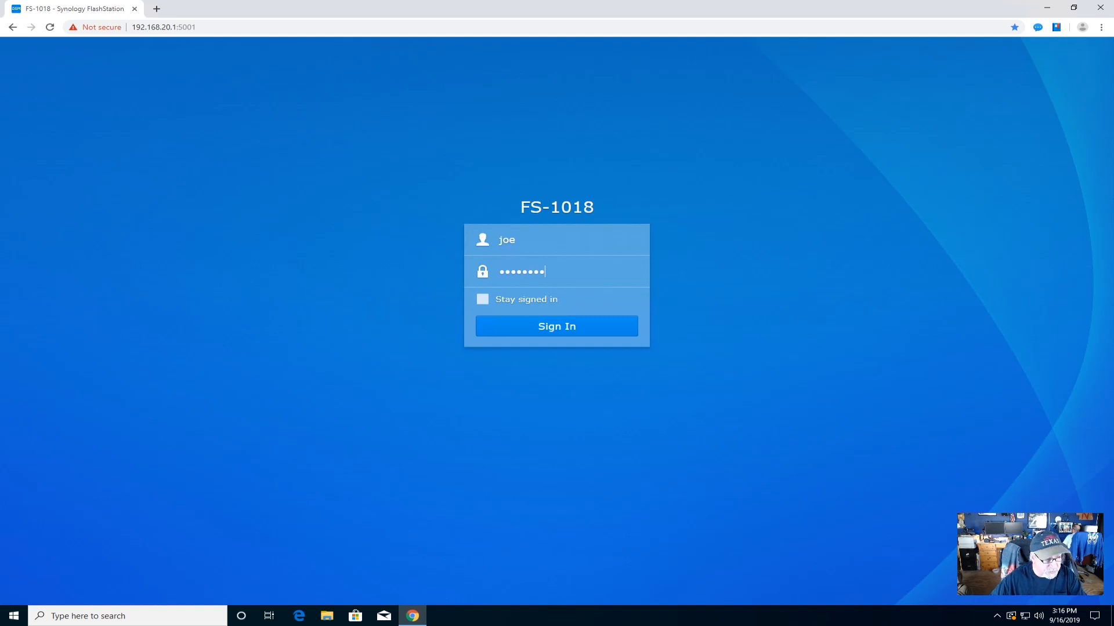
left_click(566, 327)
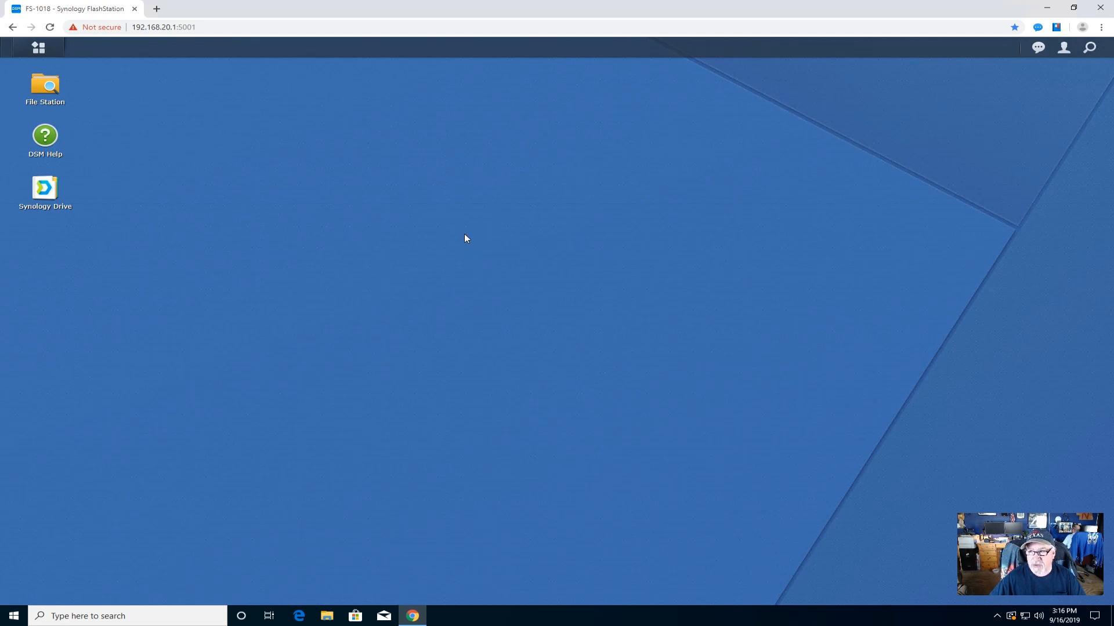
- Examine the home, music, public and video-rf1 folders available to this user in File Station, and close it
left_click(49, 91)
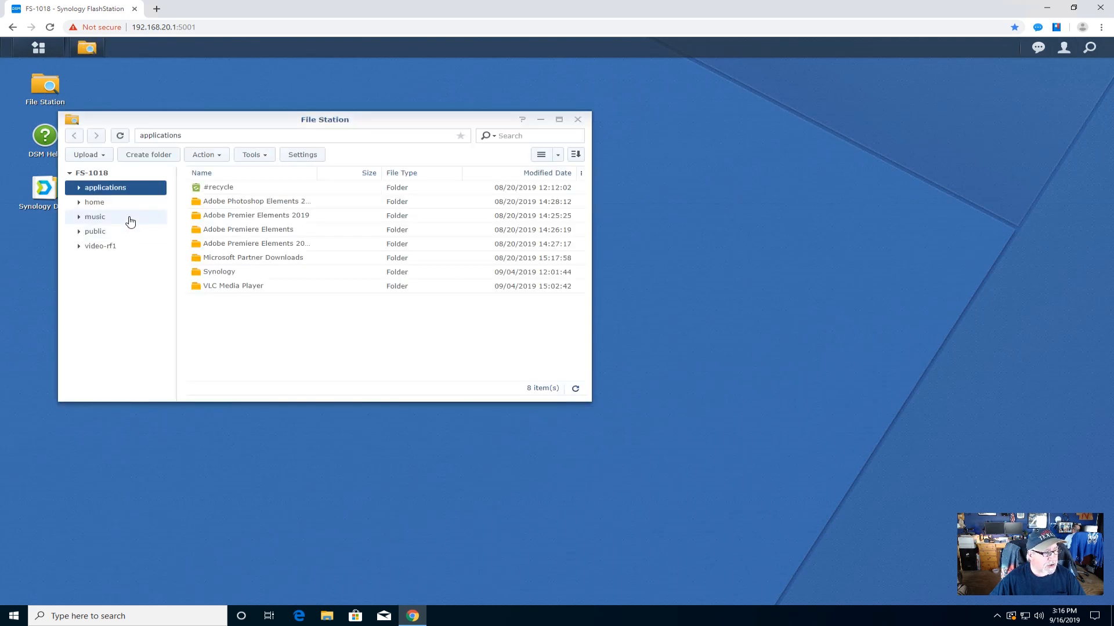
left_click(94, 202)
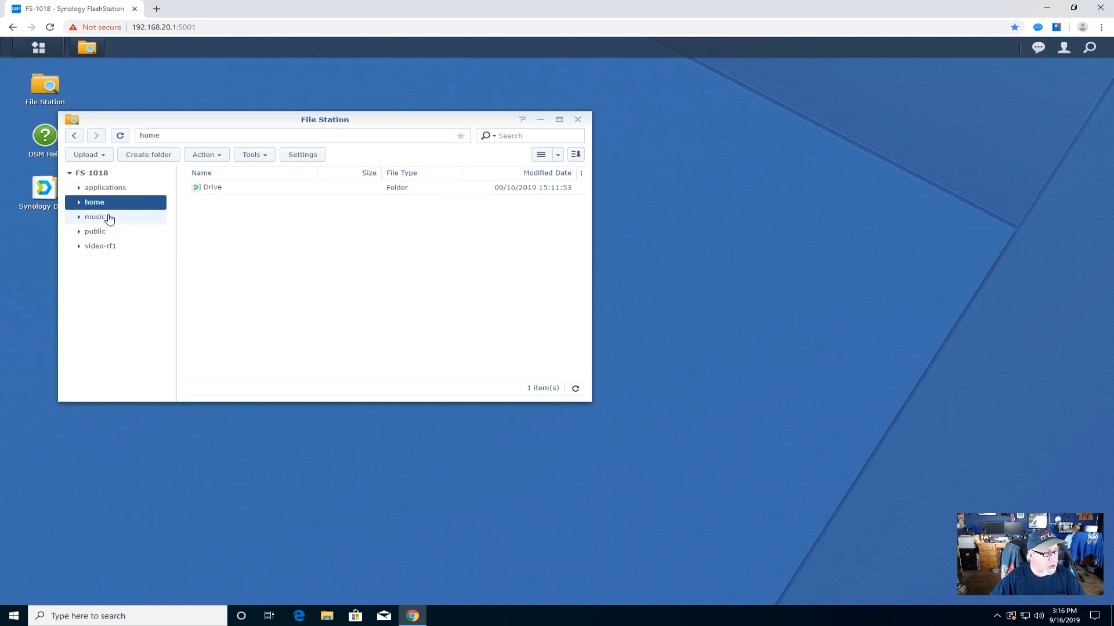
left_click(107, 218)
left_click(109, 234)
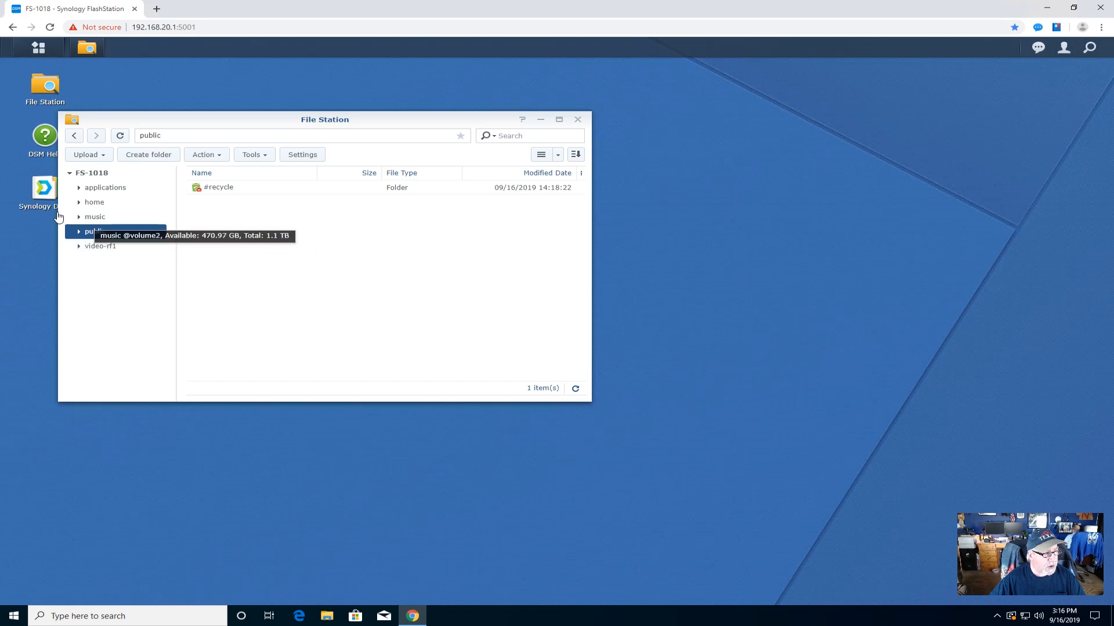
left_click(104, 247)
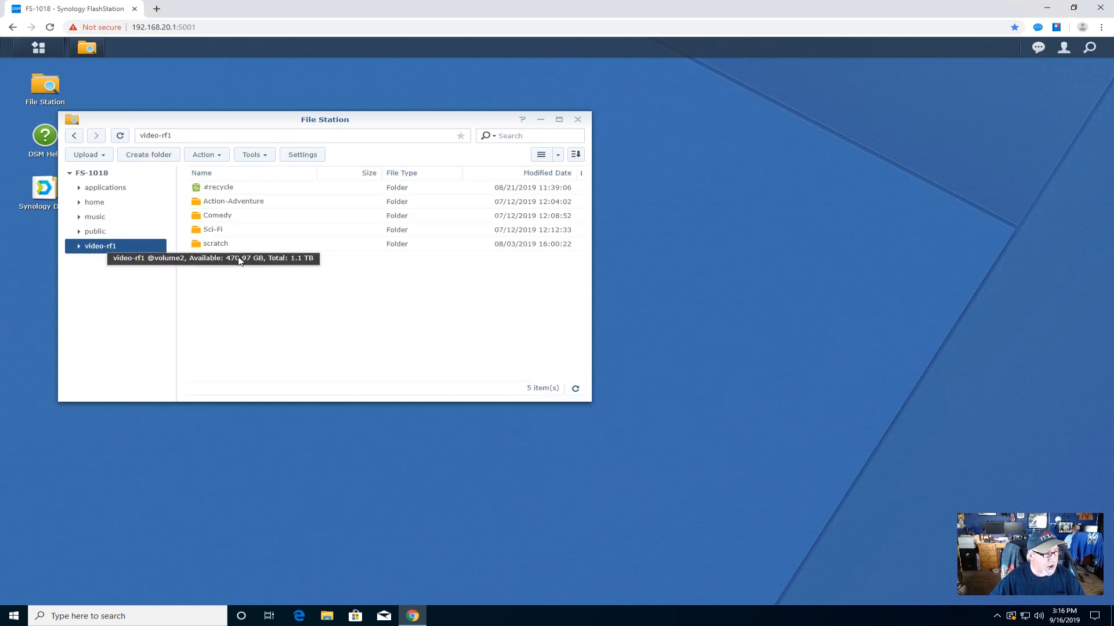
left_click(577, 118)
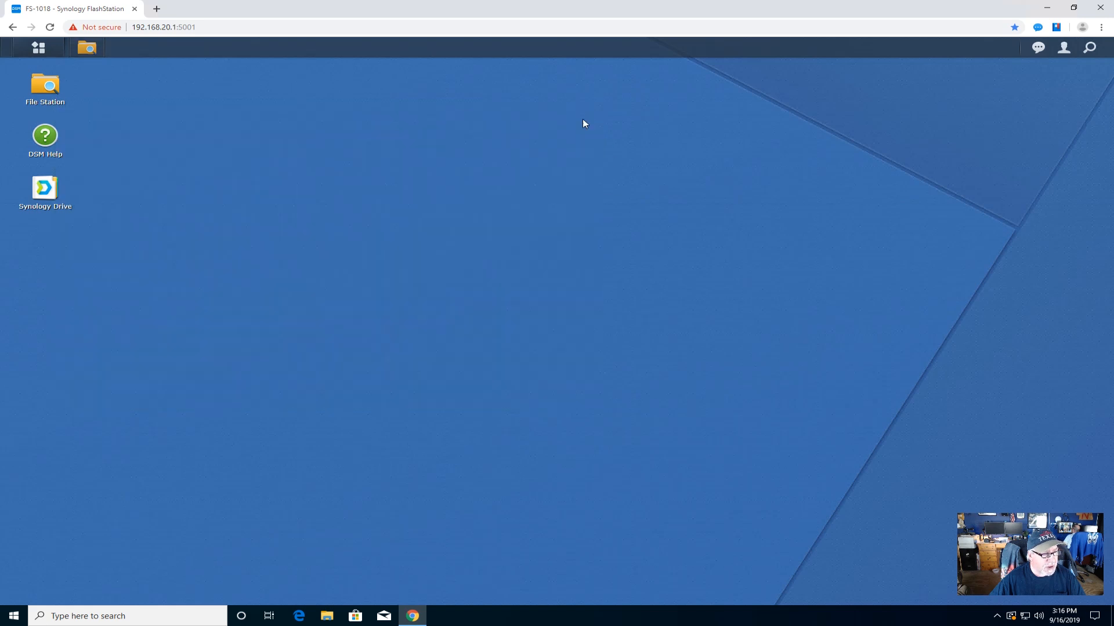
- Open Synology Drive and examine the Team Folder, My Drive and Shared with me categories
left_click(43, 192)
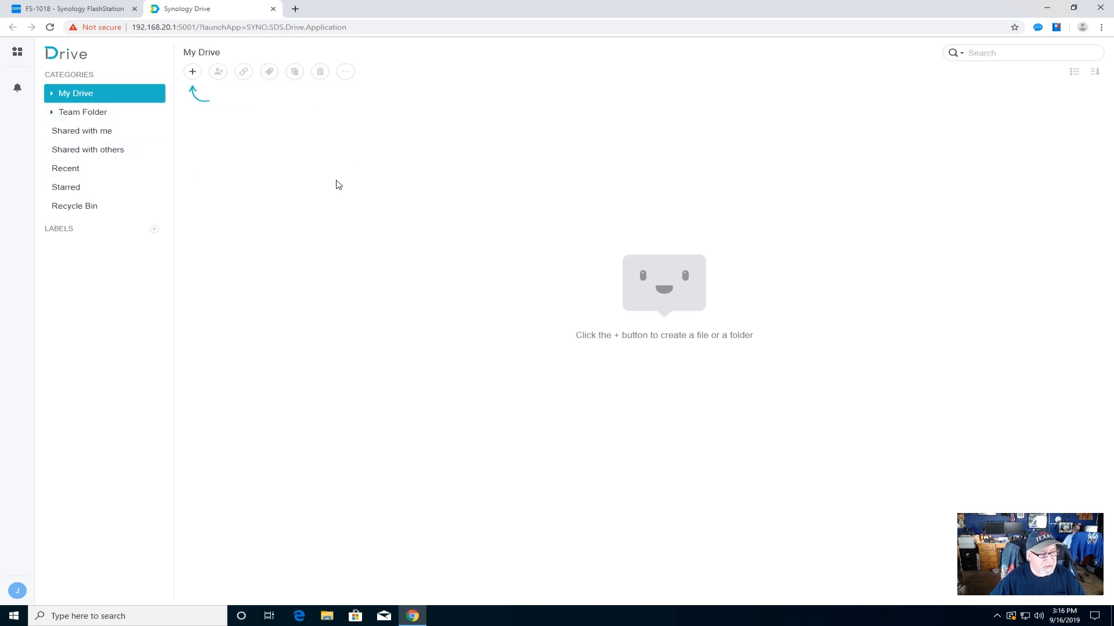
left_click(100, 114)
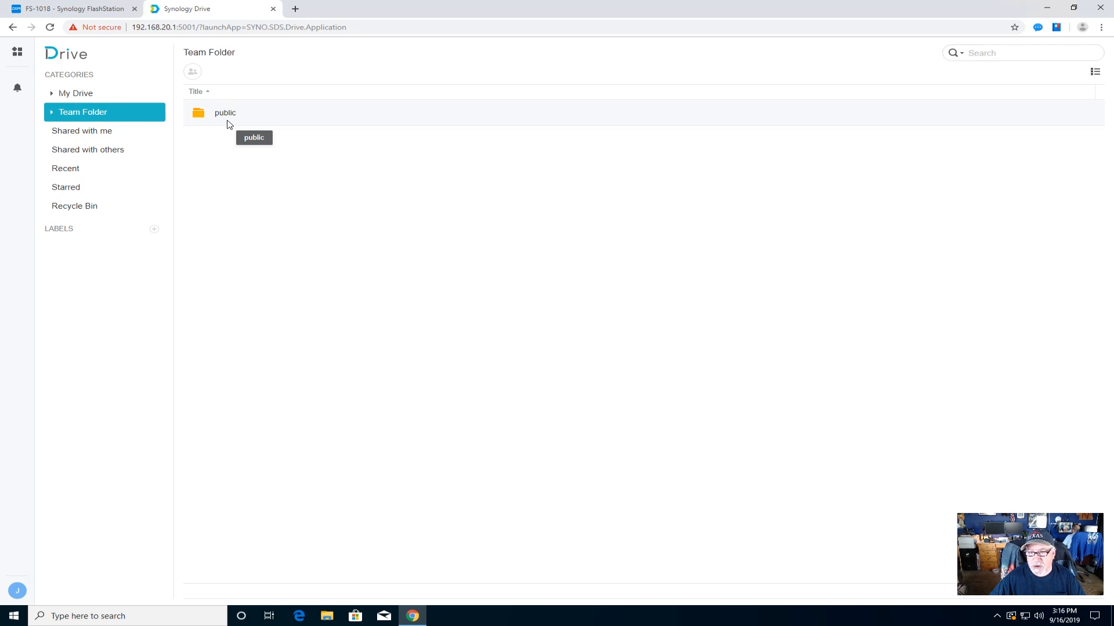
left_click(81, 97)
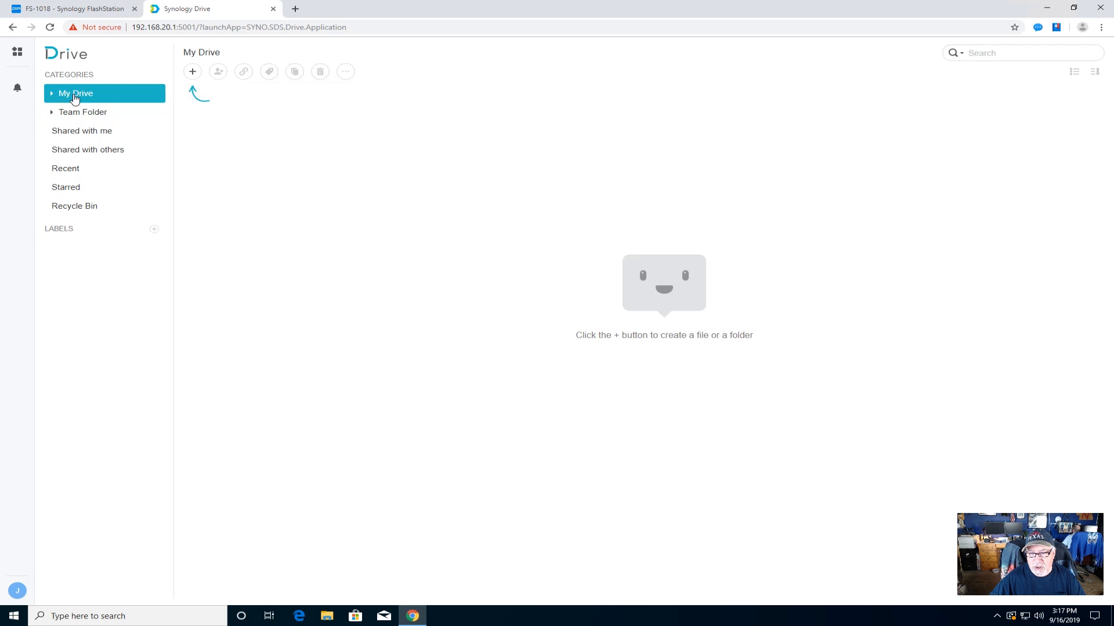
left_click(92, 134)
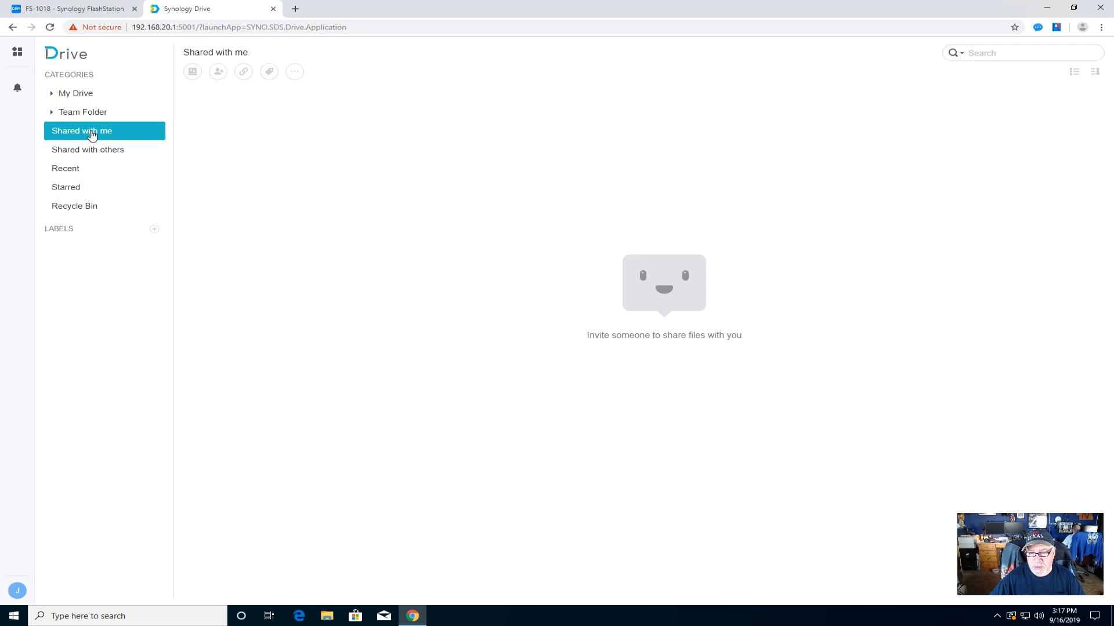
- Examine the Shared with others, Recent, Starred, Recycle Bin and My Drive categories in Synology Drive, and close the browser
left_click(91, 152)
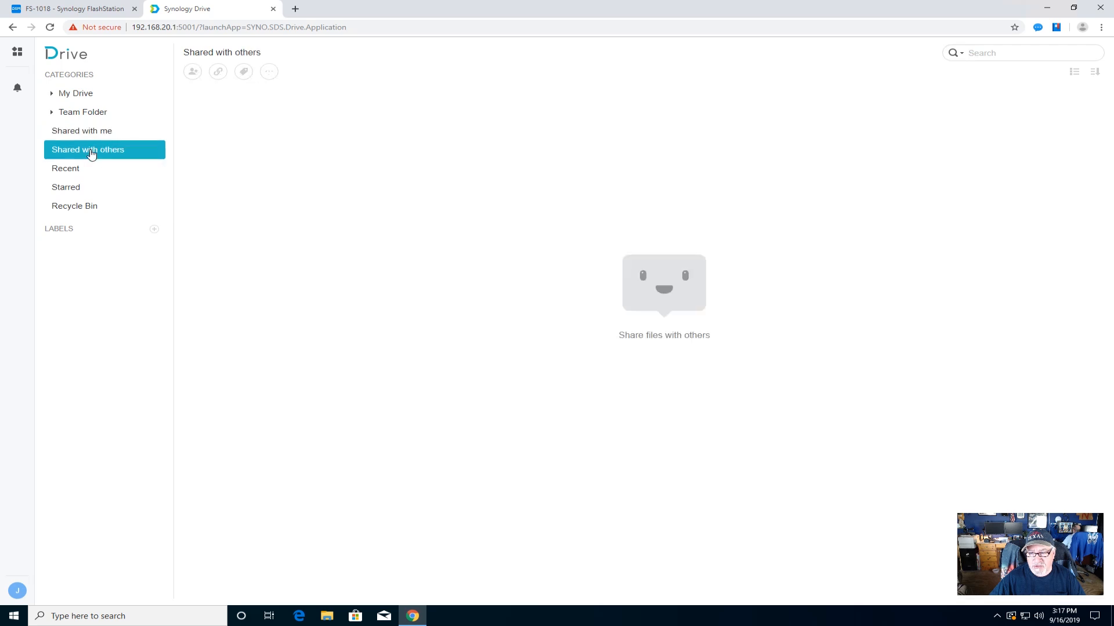
left_click(74, 175)
left_click(72, 188)
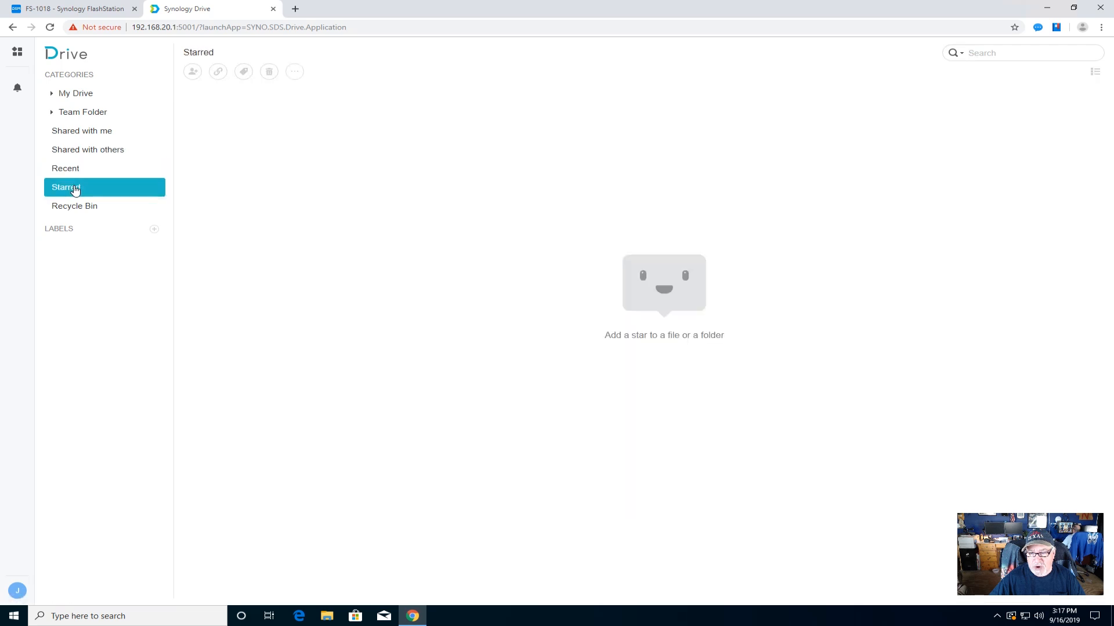
left_click(86, 214)
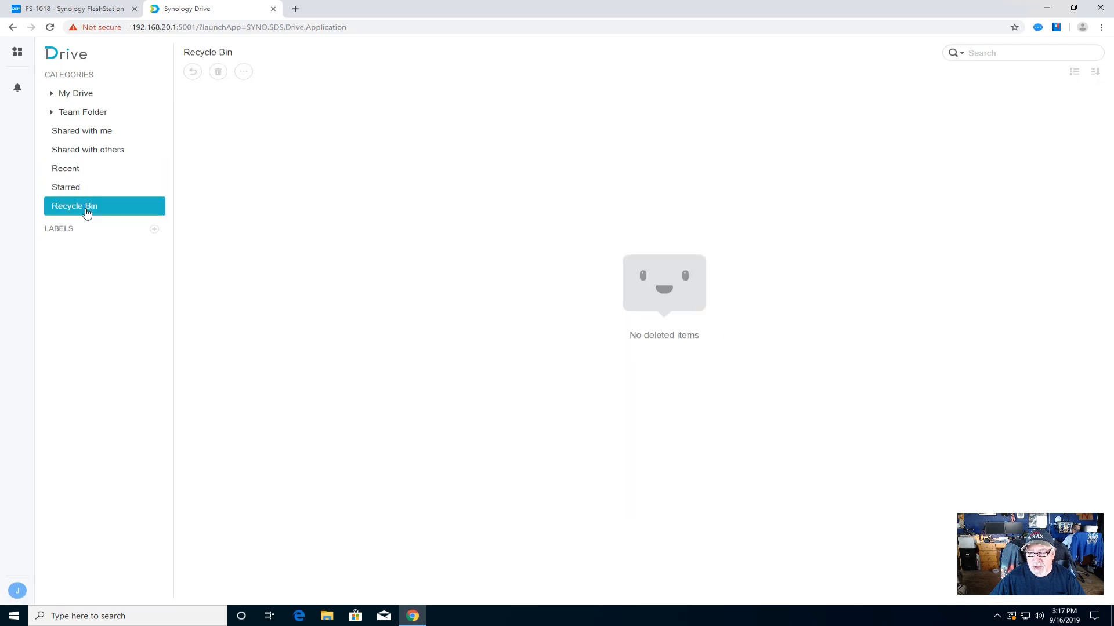
left_click(83, 96)
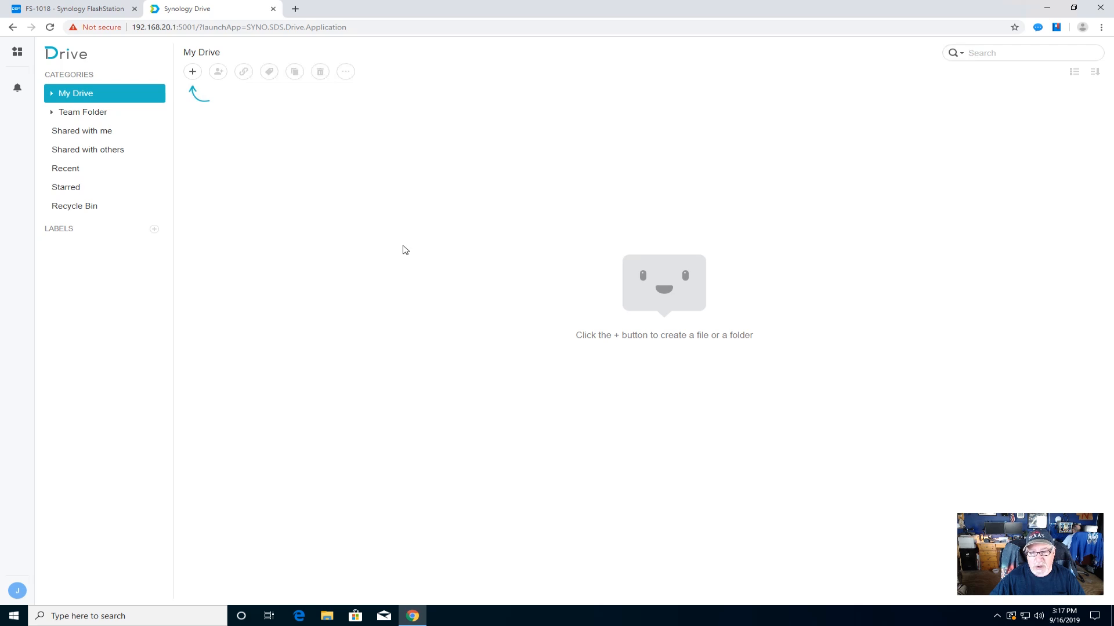
left_click(1099, 8)
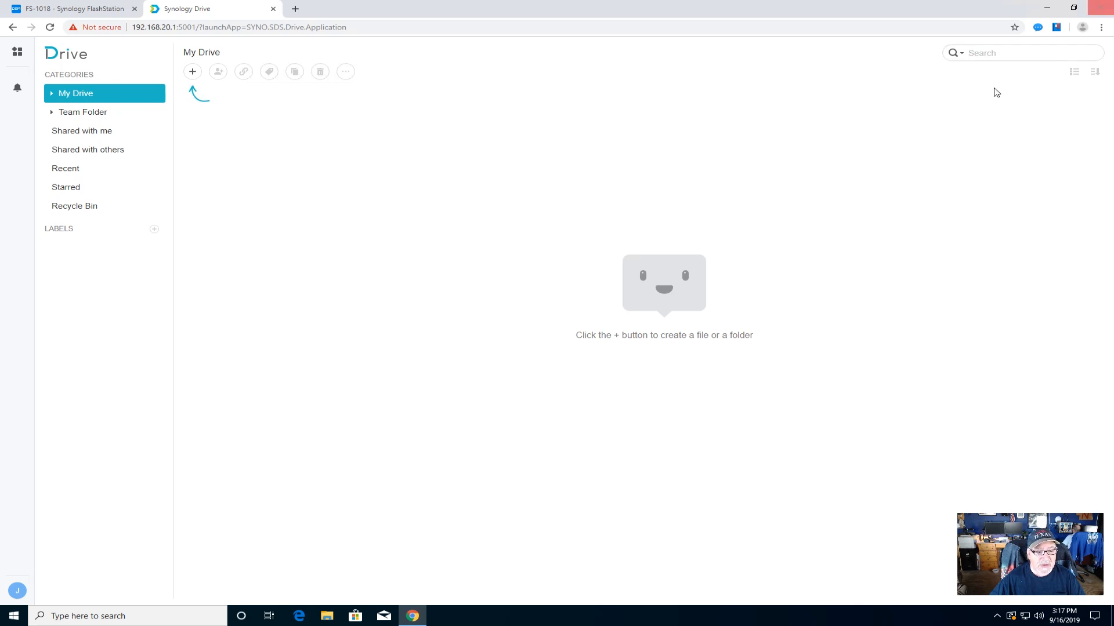
- Run the Synology Drive Client-2.0.0-11050 installer from the Synology folder on the applications (Z:) network drive and allow it to make changes
left_click(326, 616)
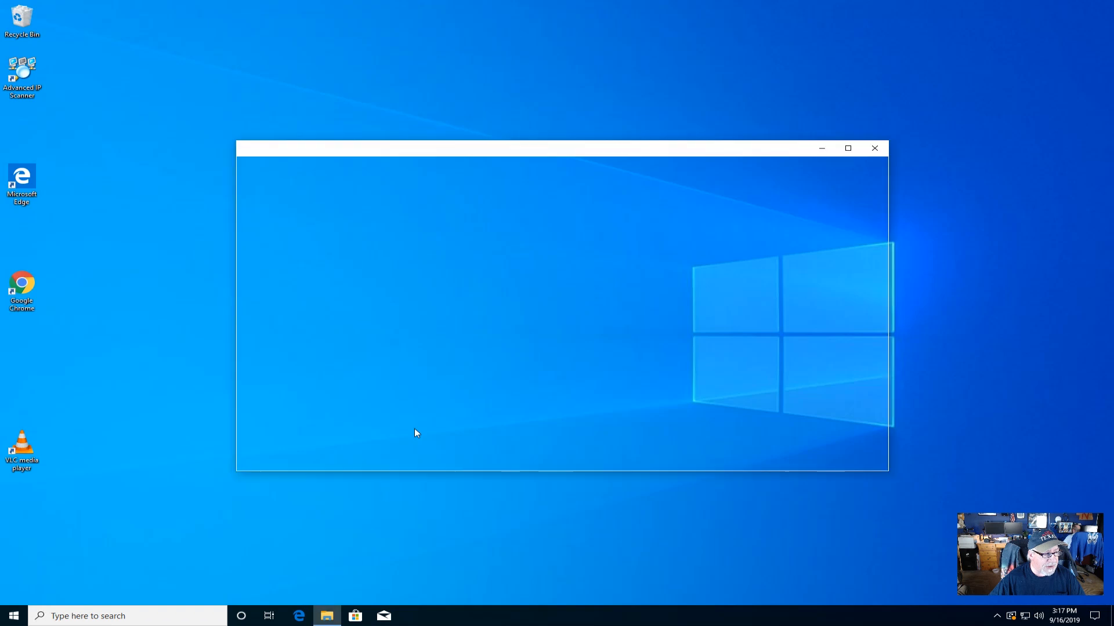
left_click(275, 314)
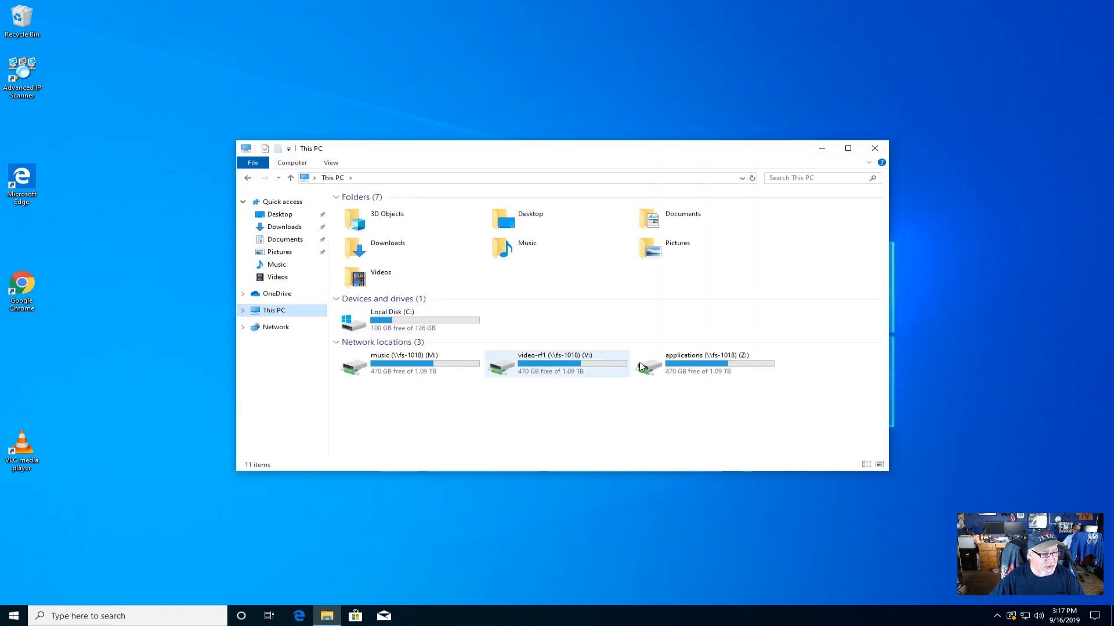
left_click(682, 369)
double_click(682, 369)
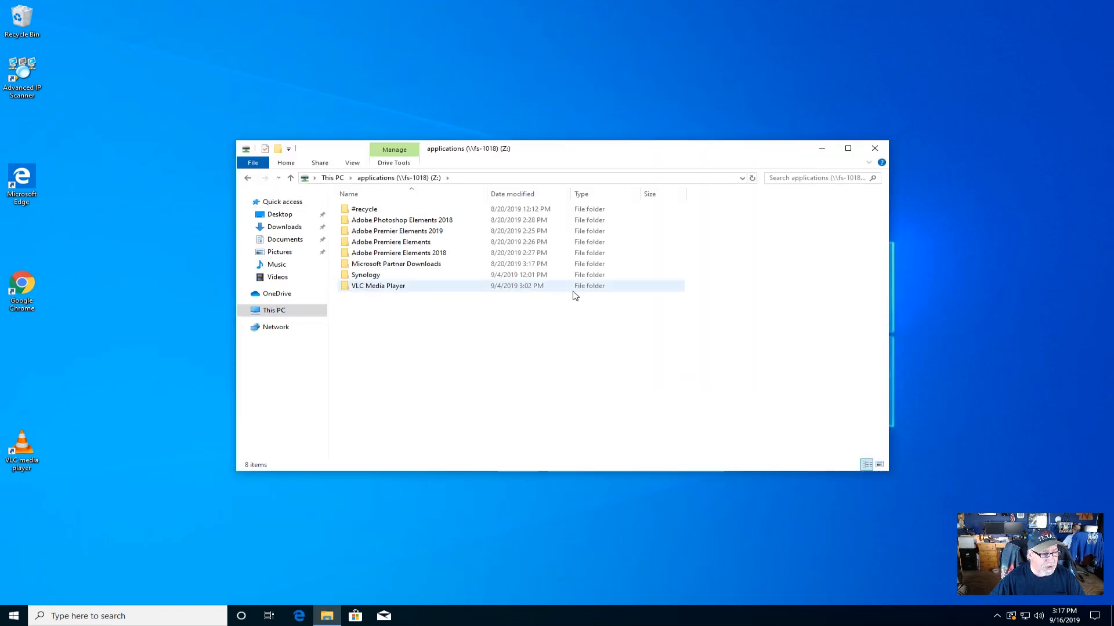
left_click(402, 276)
double_click(401, 276)
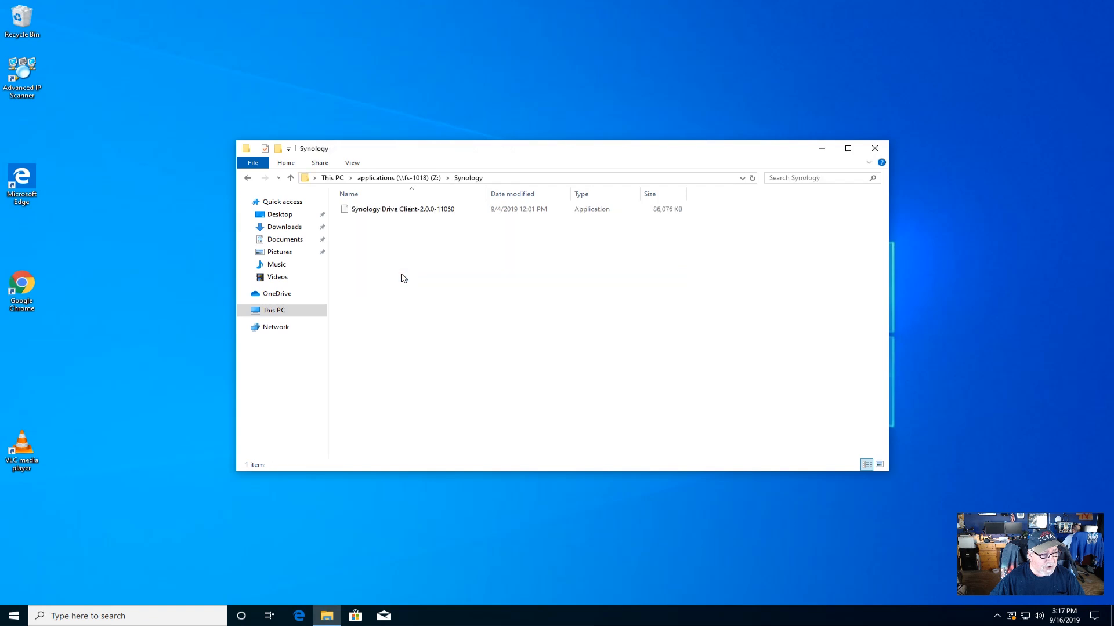
left_click(400, 214)
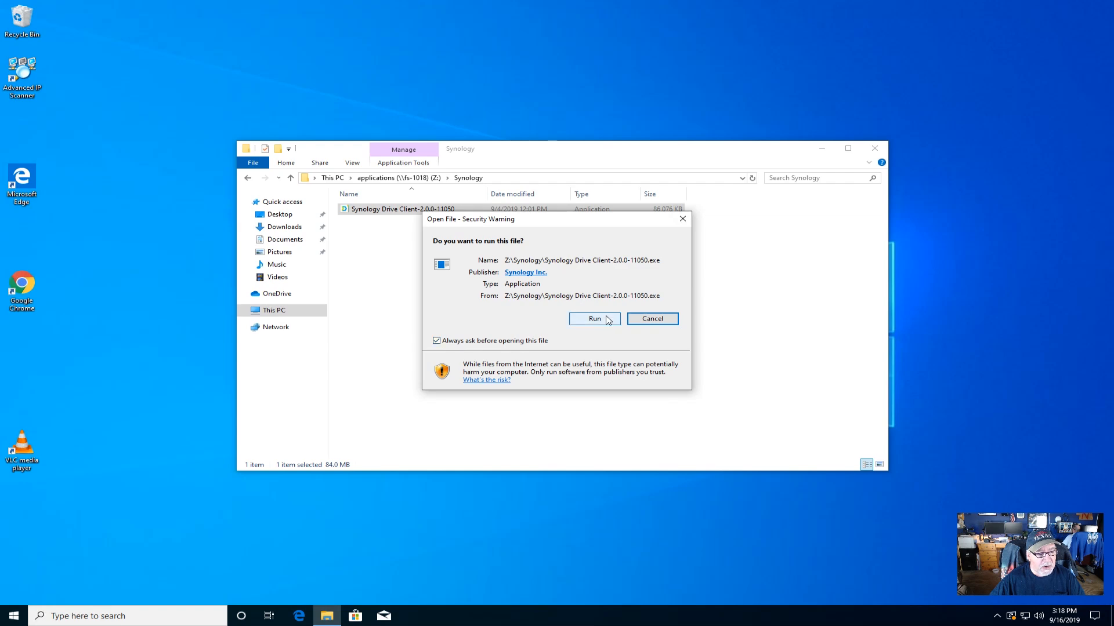
left_click(607, 320)
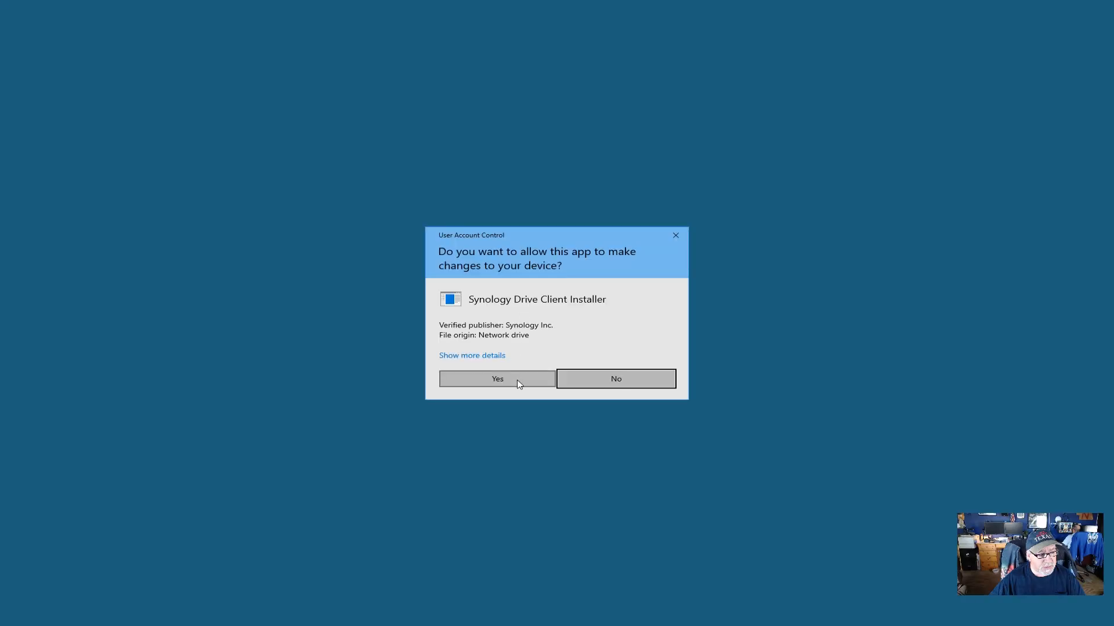
left_click(516, 381)
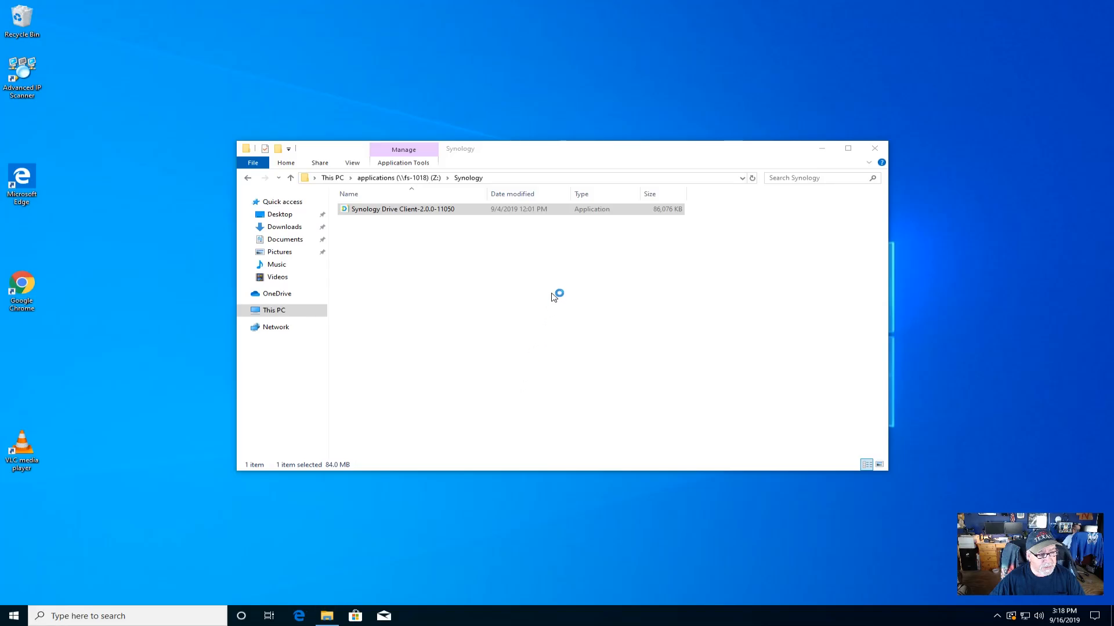
- Complete the Synology Drive Client setup wizard with the client set to run, and close the File Explorer window
left_click(558, 331)
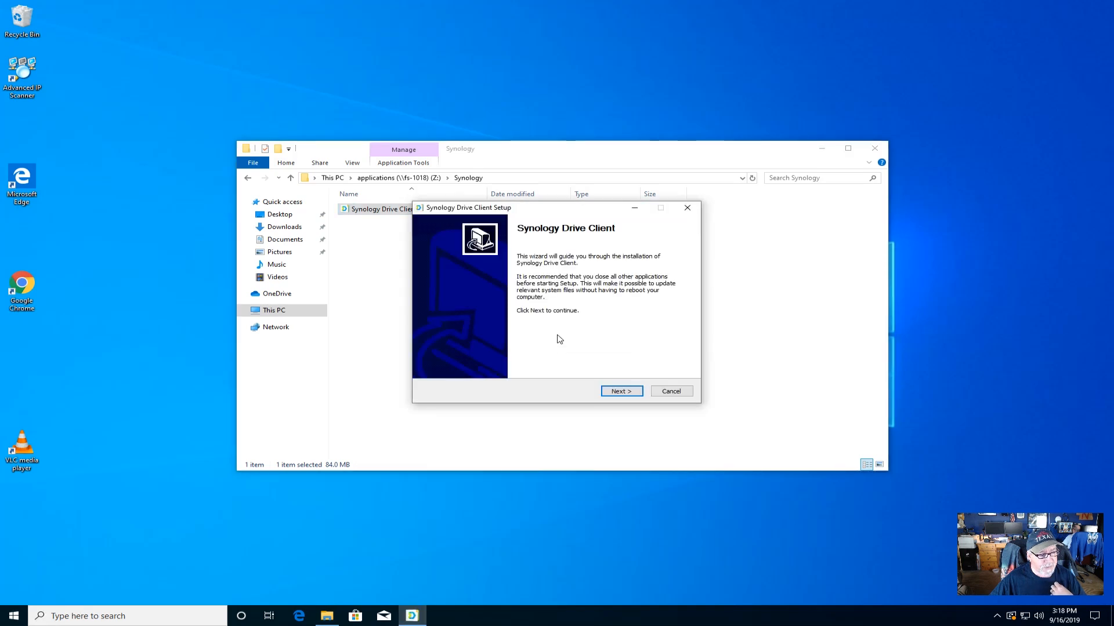
left_click(619, 390)
left_click(622, 392)
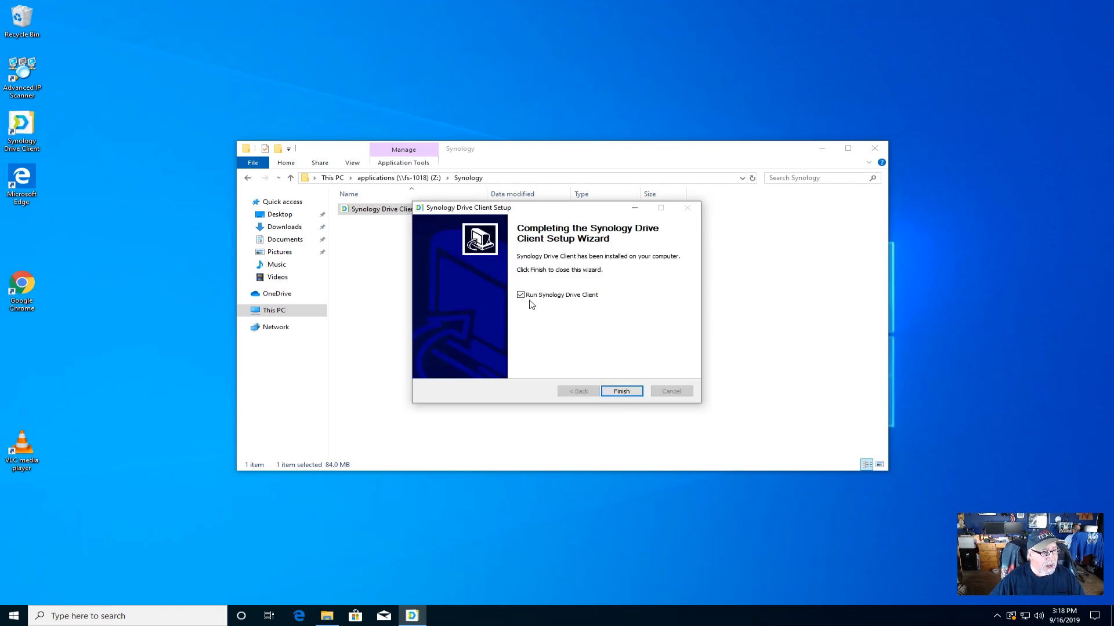
left_click(618, 391)
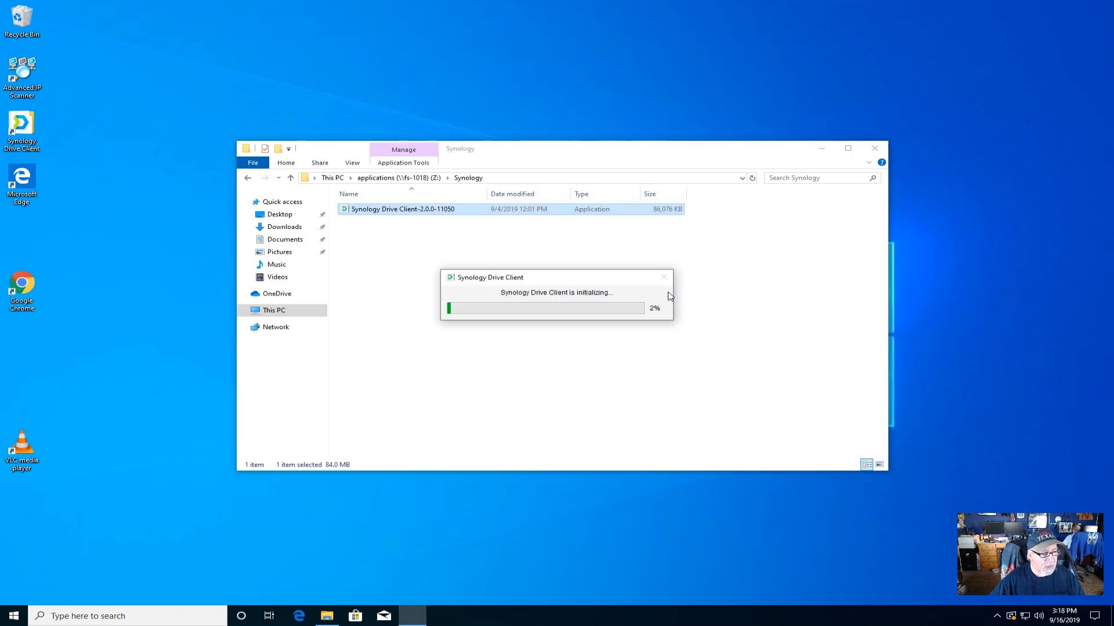
left_click(875, 148)
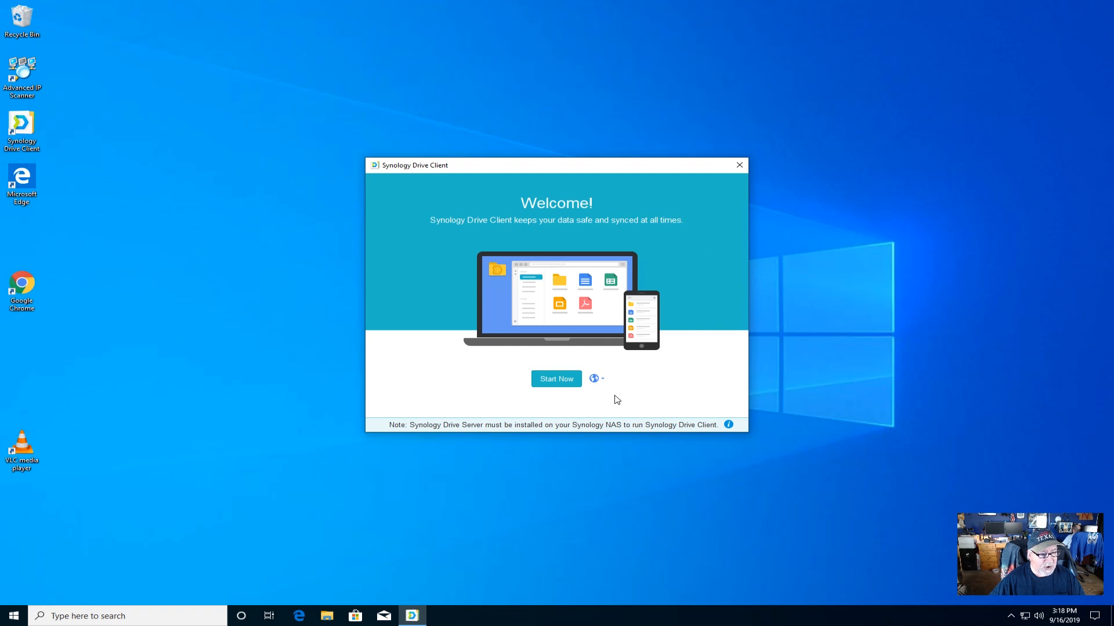
- Create a sync task connected to fs-1018 with the user's name and account password over SSL, proceeding despite the untrusted certificate
left_click(555, 380)
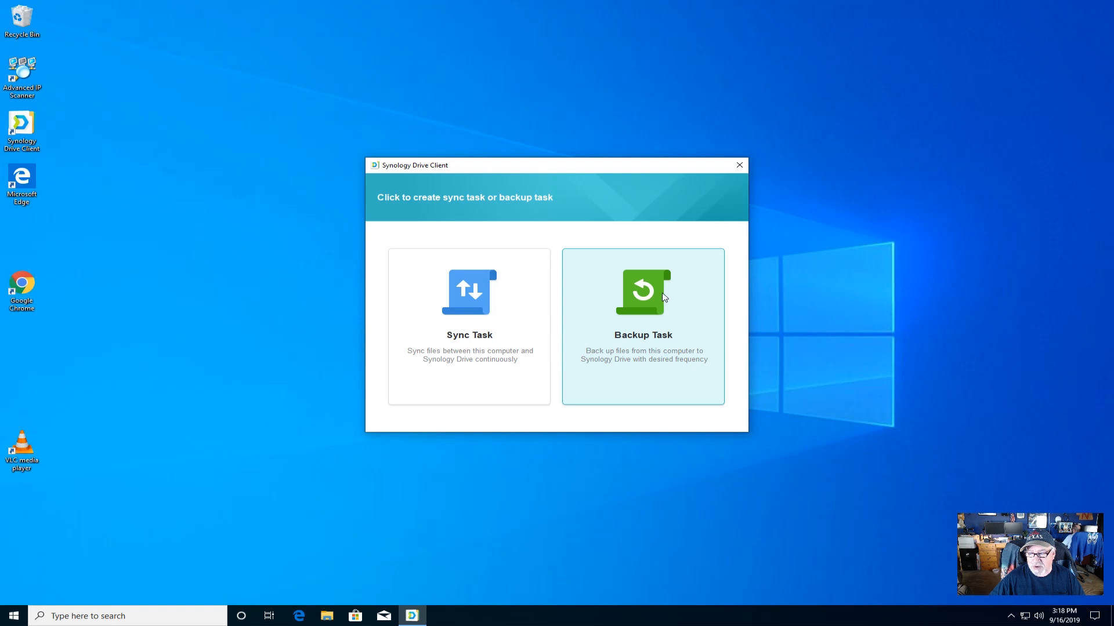
left_click(470, 313)
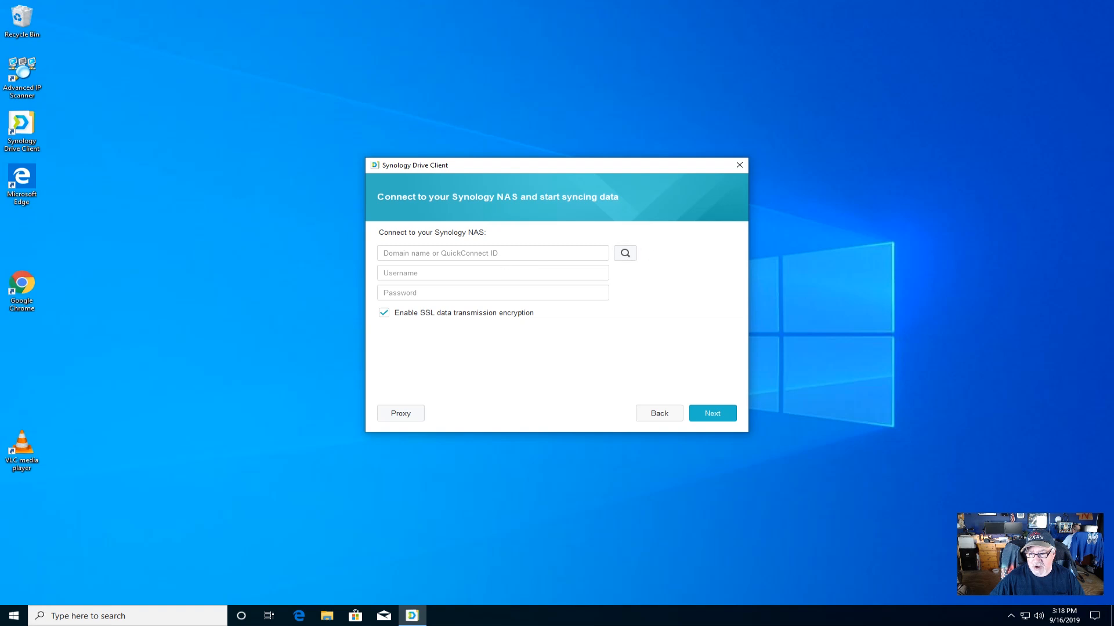
type("fs-1018")
key("Tab")
type("j")
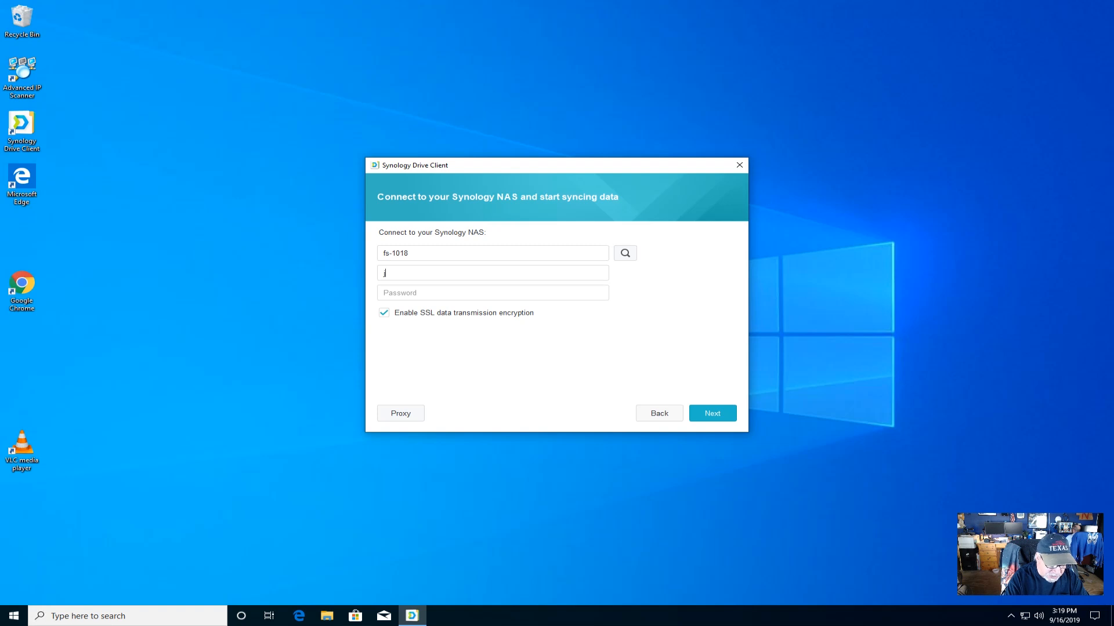
type("oe••••")
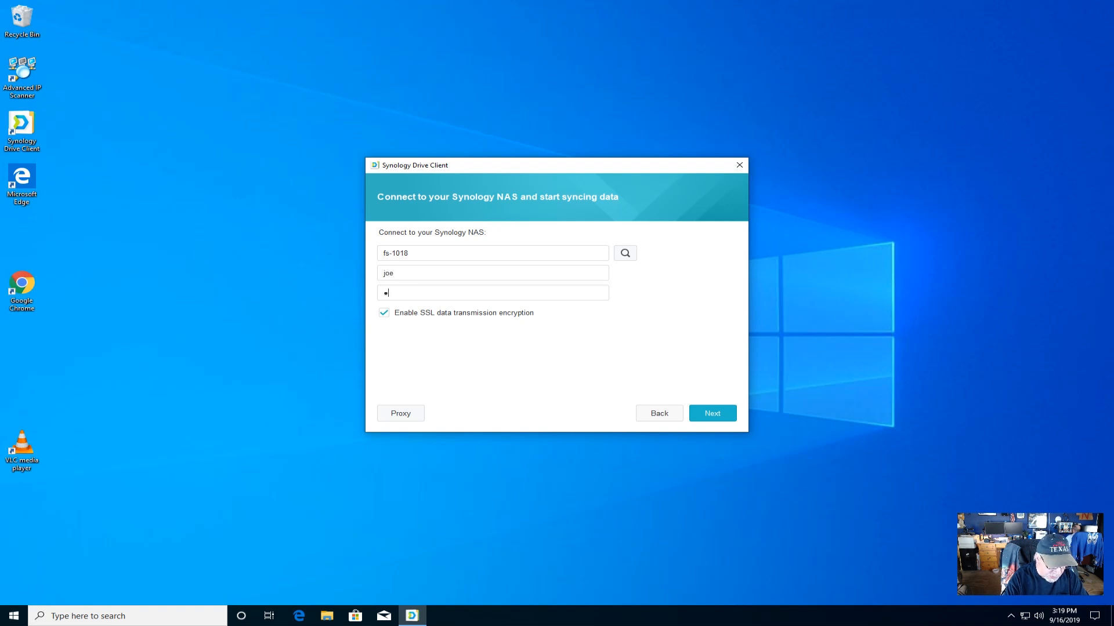
type("••••")
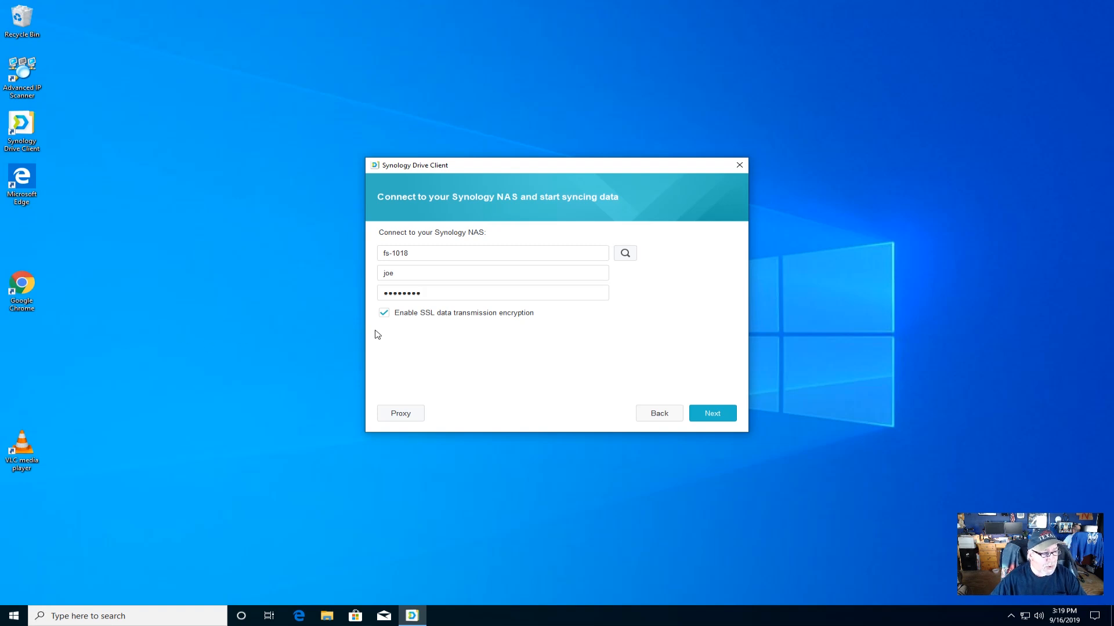
left_click(713, 416)
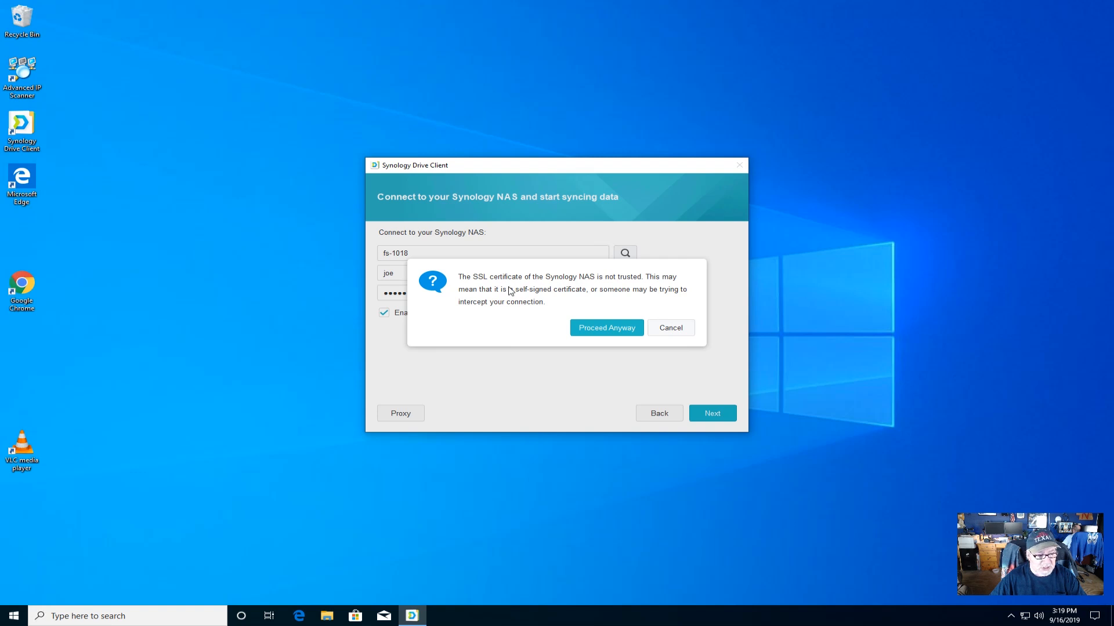
left_click(601, 330)
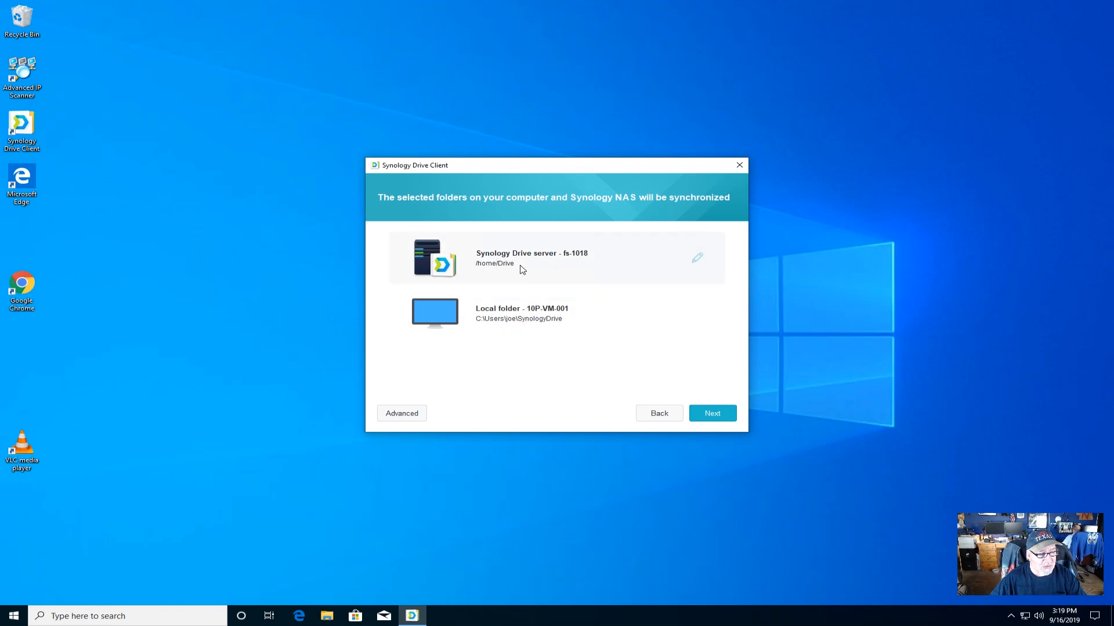
- Accept /home/Drive and the local SynologyDrive folder as the sync pair, choose Maybe later for shared files, and finish the task setup
left_click(727, 418)
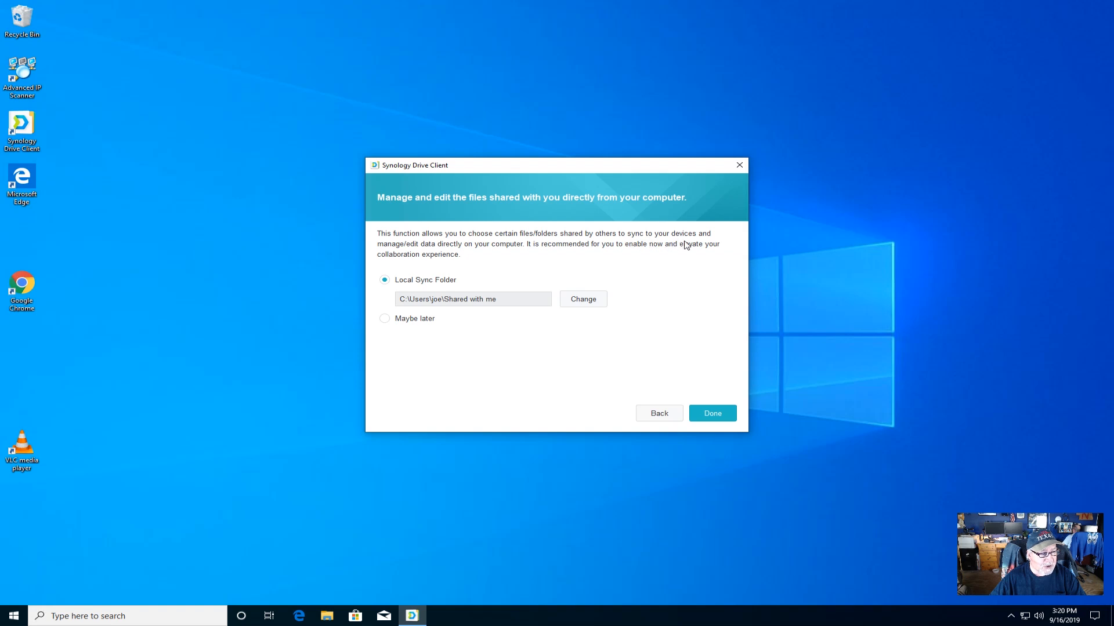
left_click(396, 320)
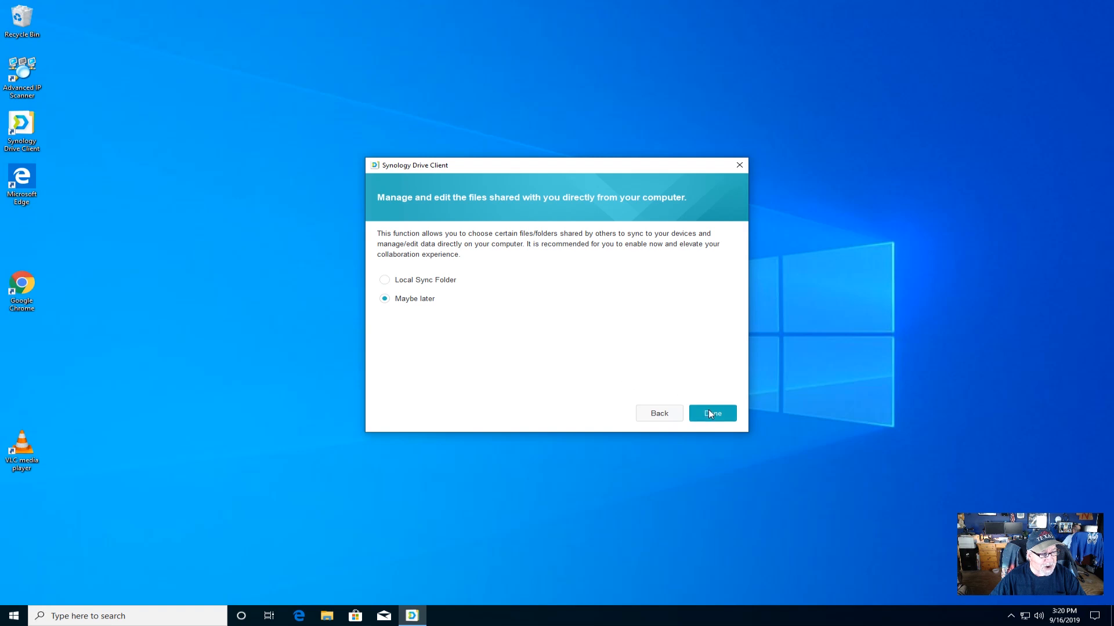
left_click(702, 411)
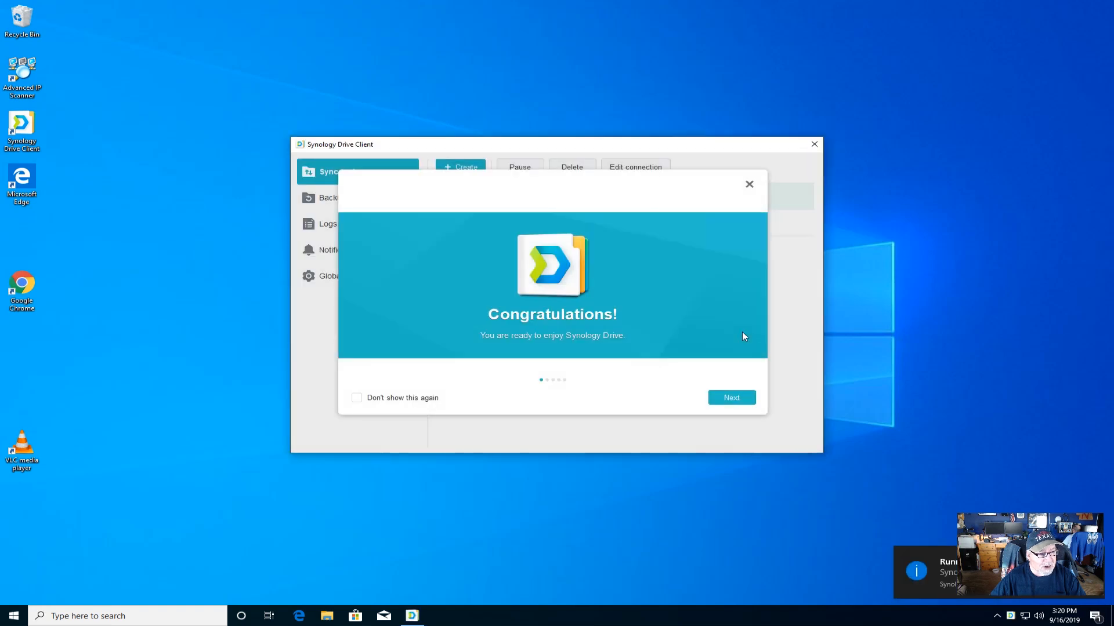
- Read through the Synology Drive introduction pages on the tray menu, file versions and adding syncing files, and open the sync folder
left_click(738, 399)
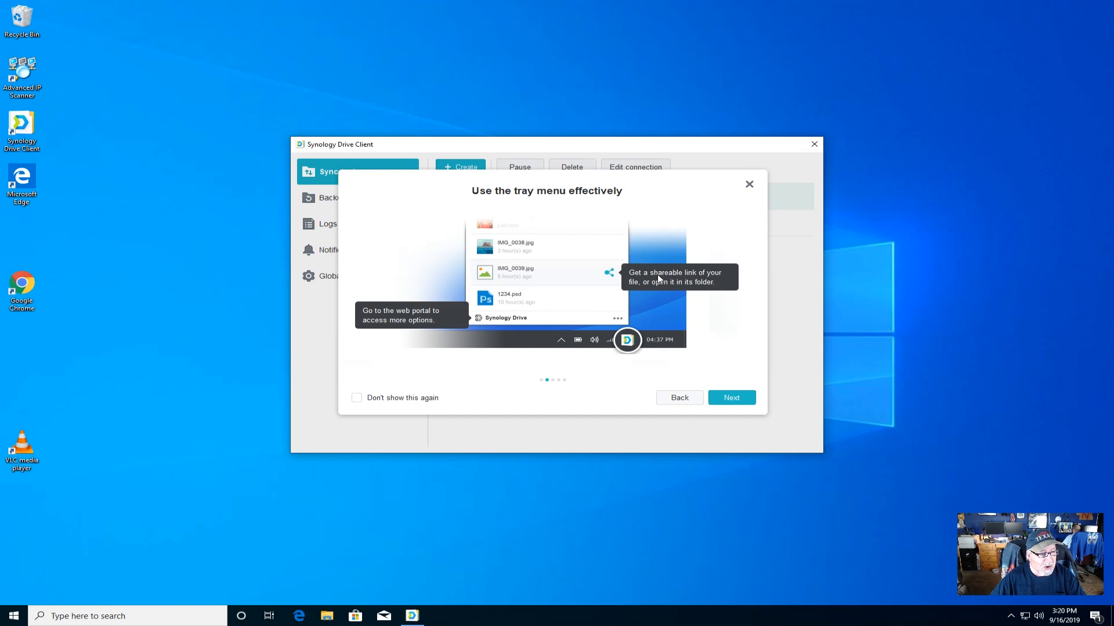
left_click(729, 399)
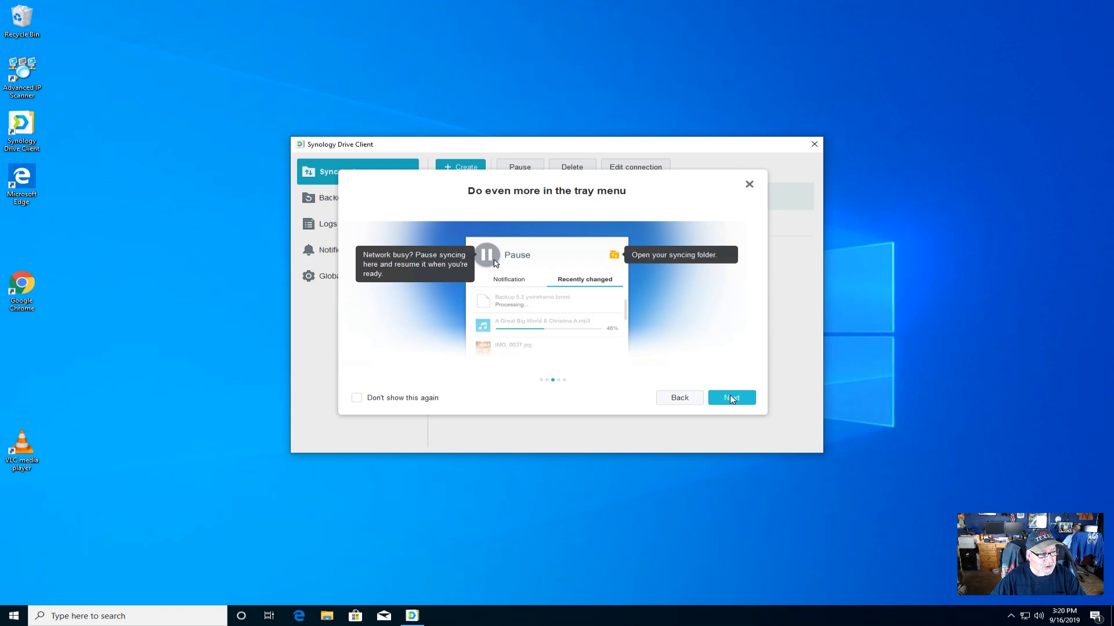
left_click(731, 399)
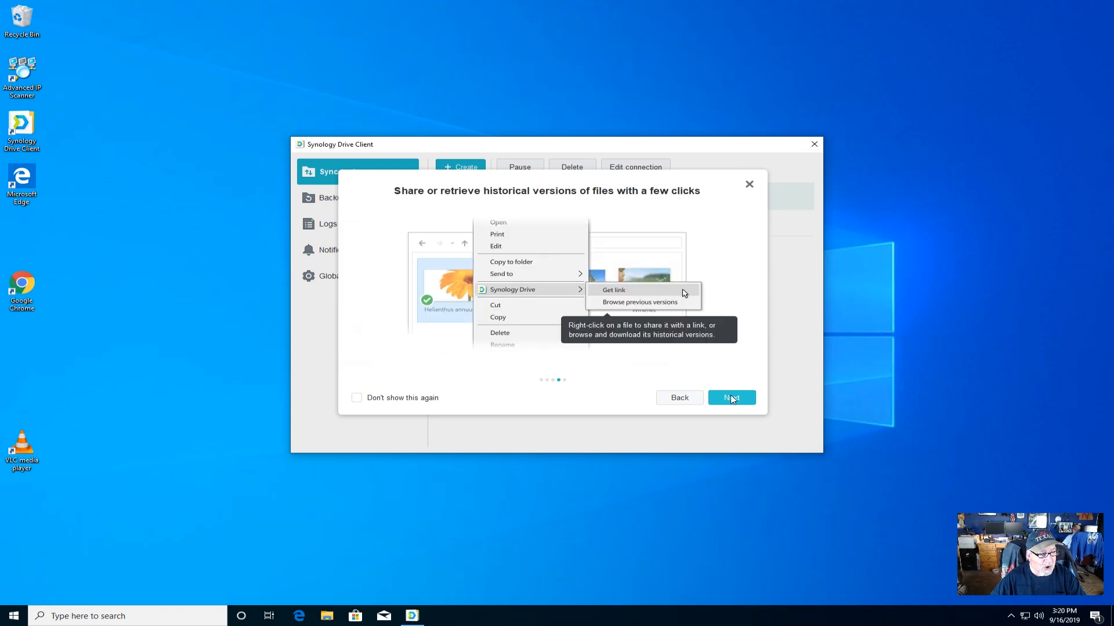
left_click(731, 399)
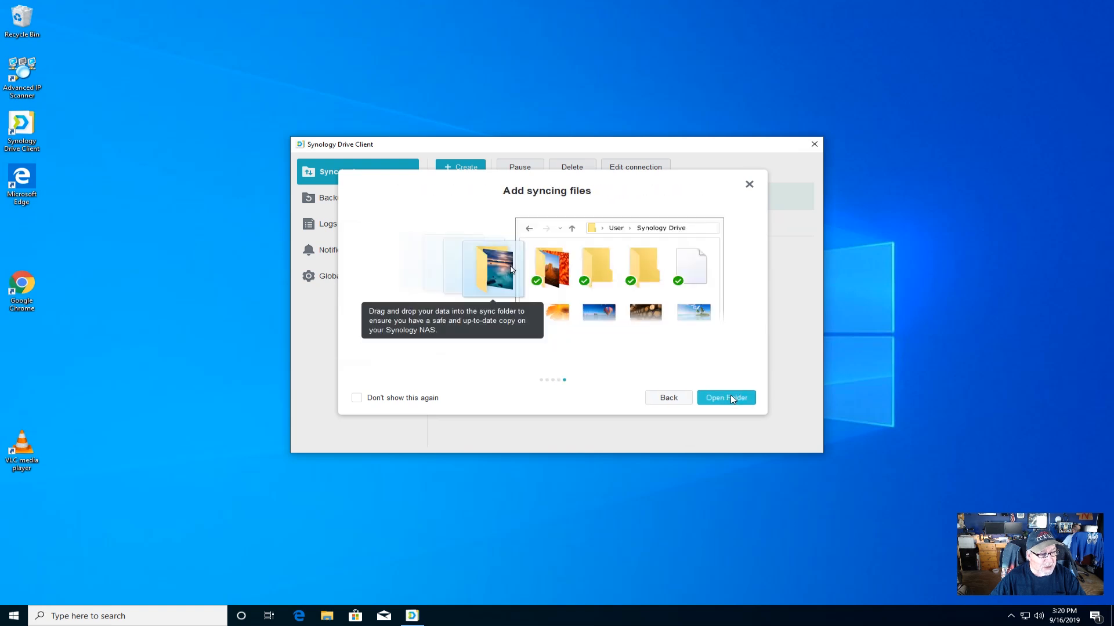
left_click(731, 399)
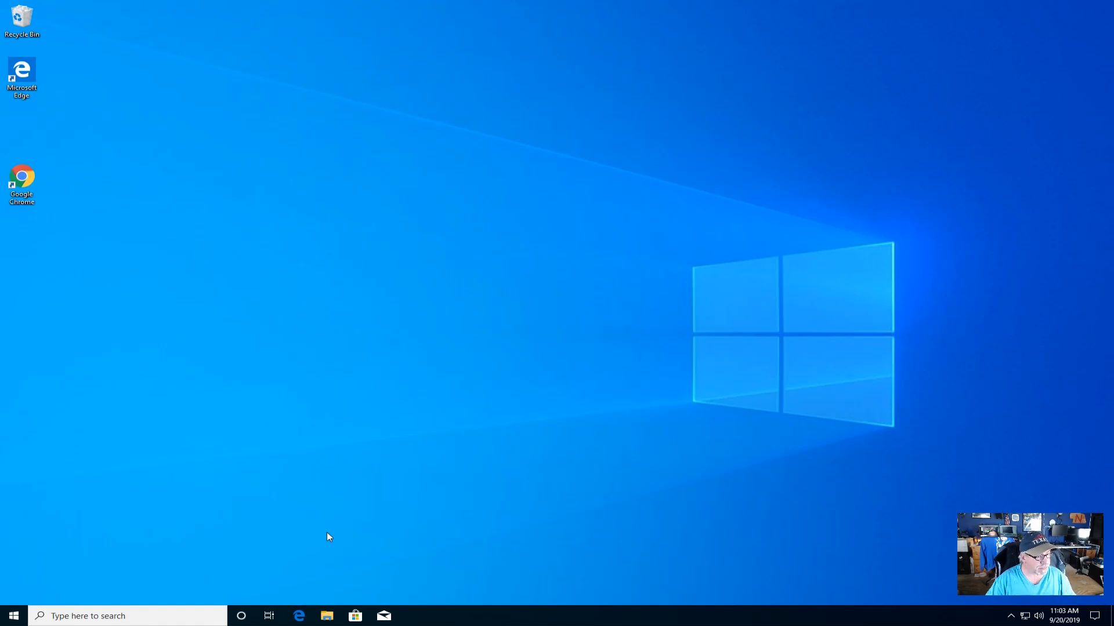
- On the client without Synology Drive Client, launch the Synology Drive Client-2.0.0-11050 installer from the applications (Z:) drive's Synology folder
left_click(325, 615)
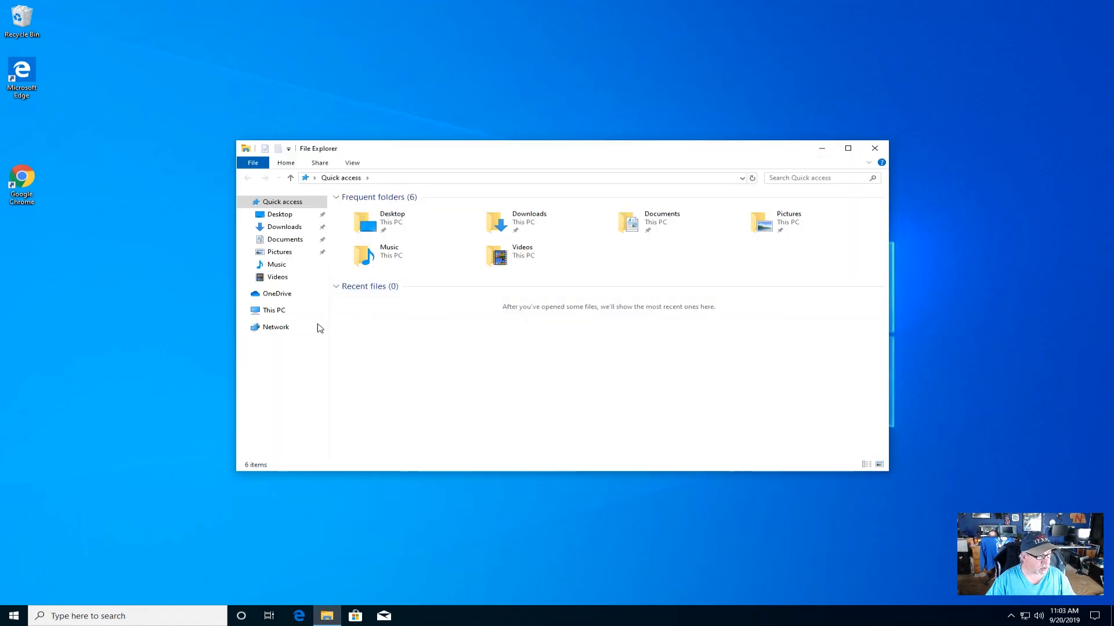
left_click(282, 315)
double_click(689, 372)
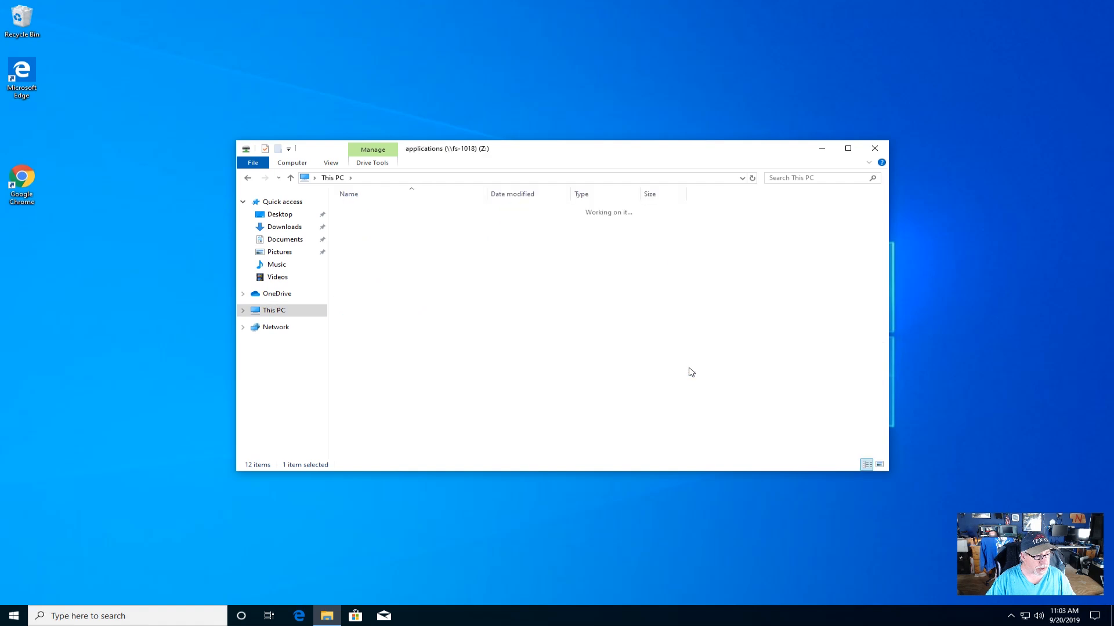
double_click(385, 286)
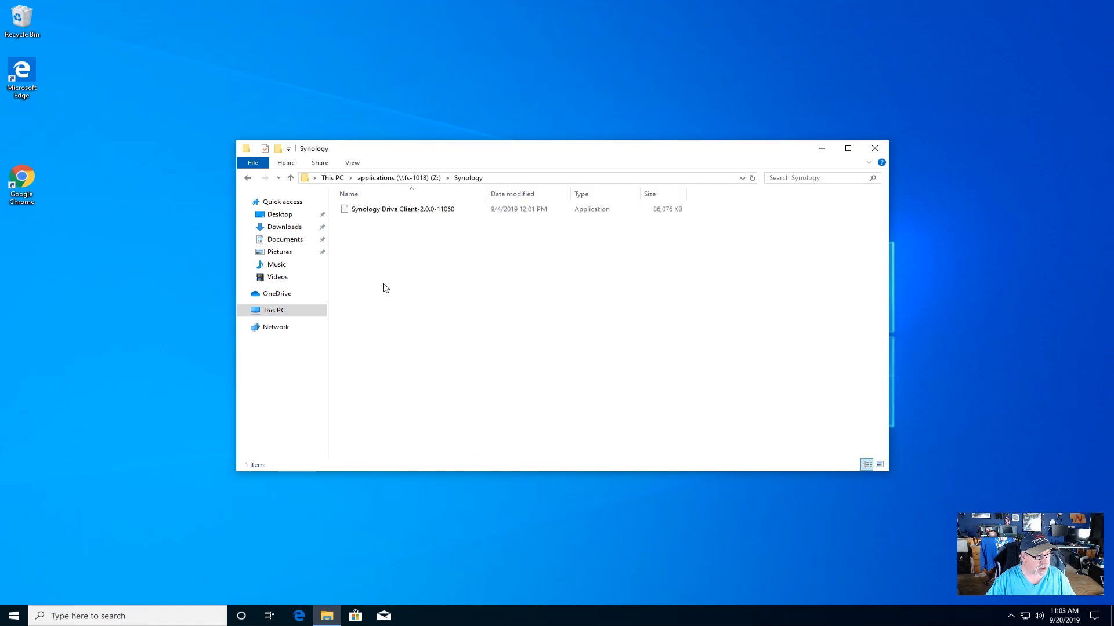
left_click(392, 214)
double_click(392, 213)
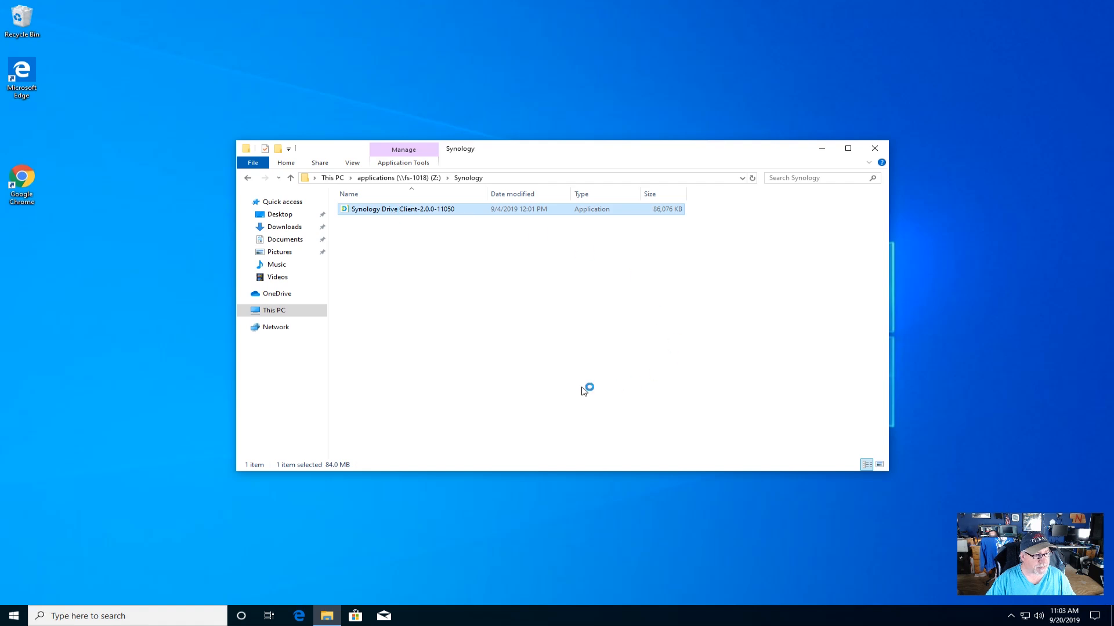
- Install Synology Drive Client in English, accept the license agreement, and finish setup with Run Synology Drive Client enabled, closing the installer's folder
left_click(597, 319)
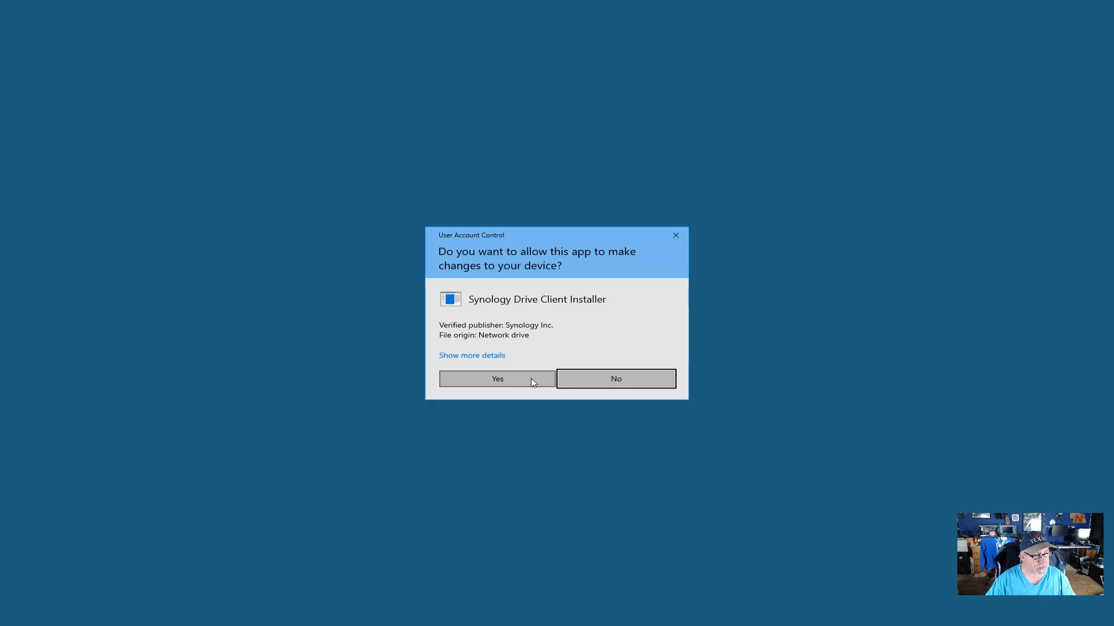
left_click(531, 378)
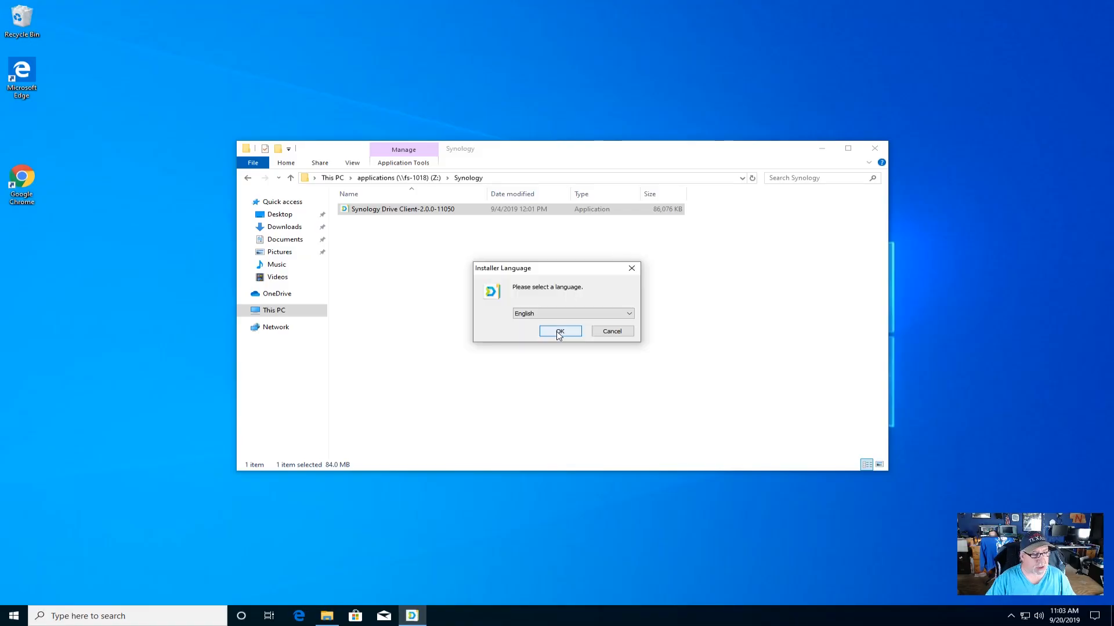
left_click(558, 333)
left_click(622, 393)
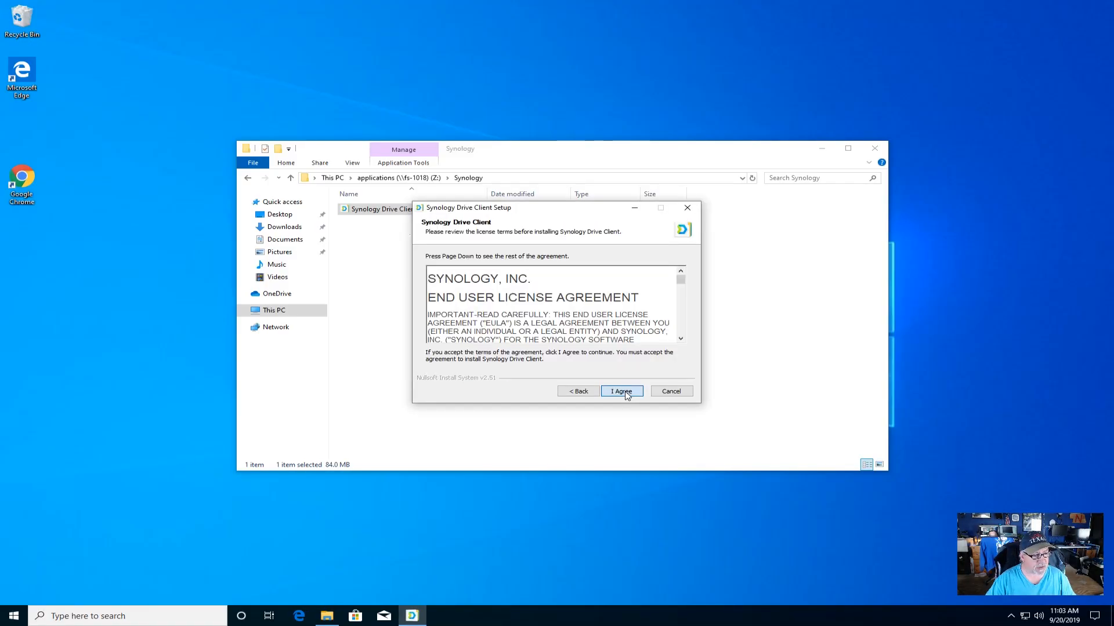
left_click(622, 393)
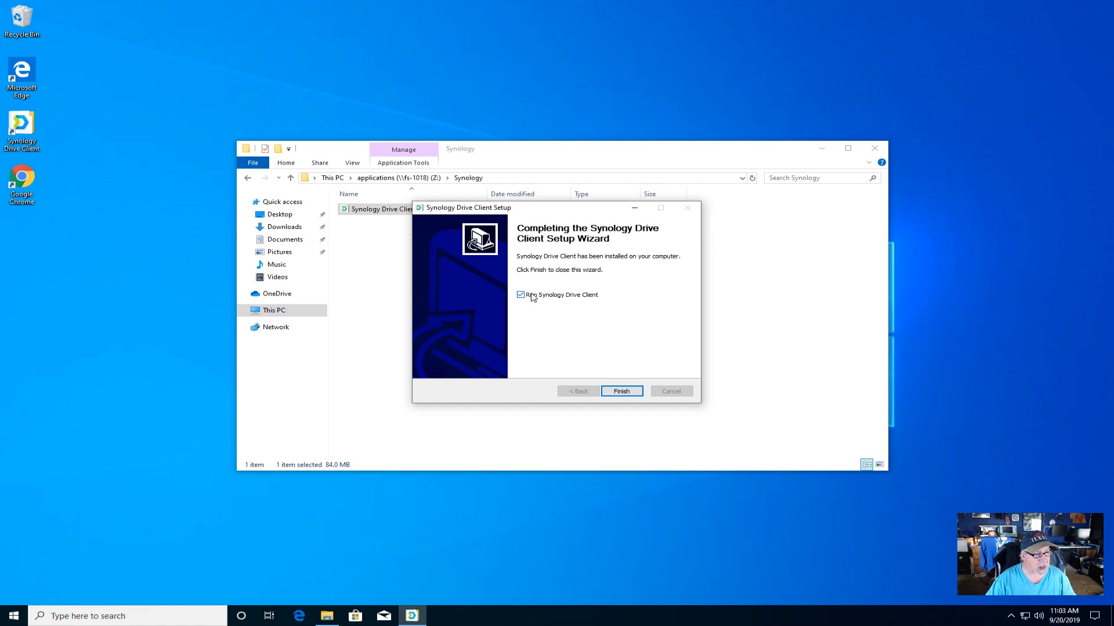
left_click(632, 390)
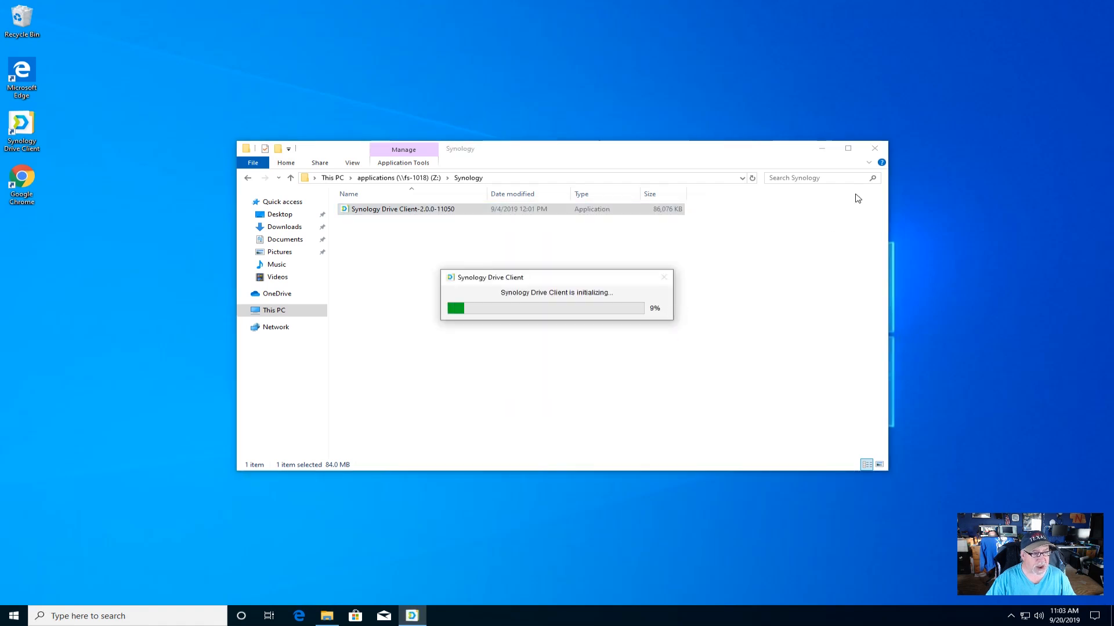
left_click(874, 150)
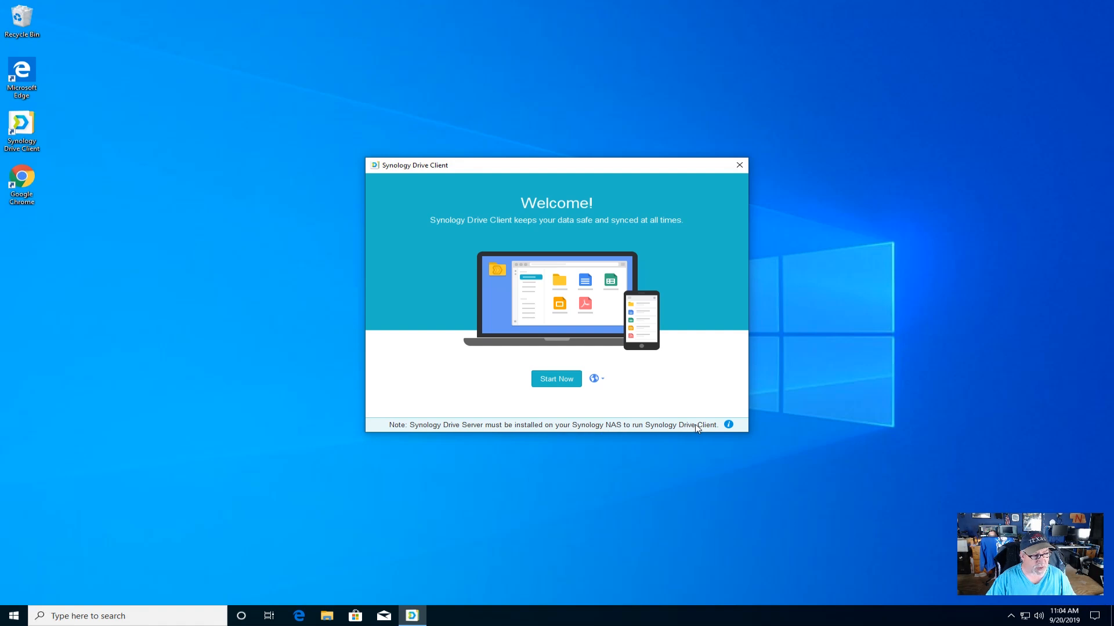
- Start a sync task for the server fs-1018 and fill in the username and account password, keeping SSL data transmission encryption enabled
left_click(562, 381)
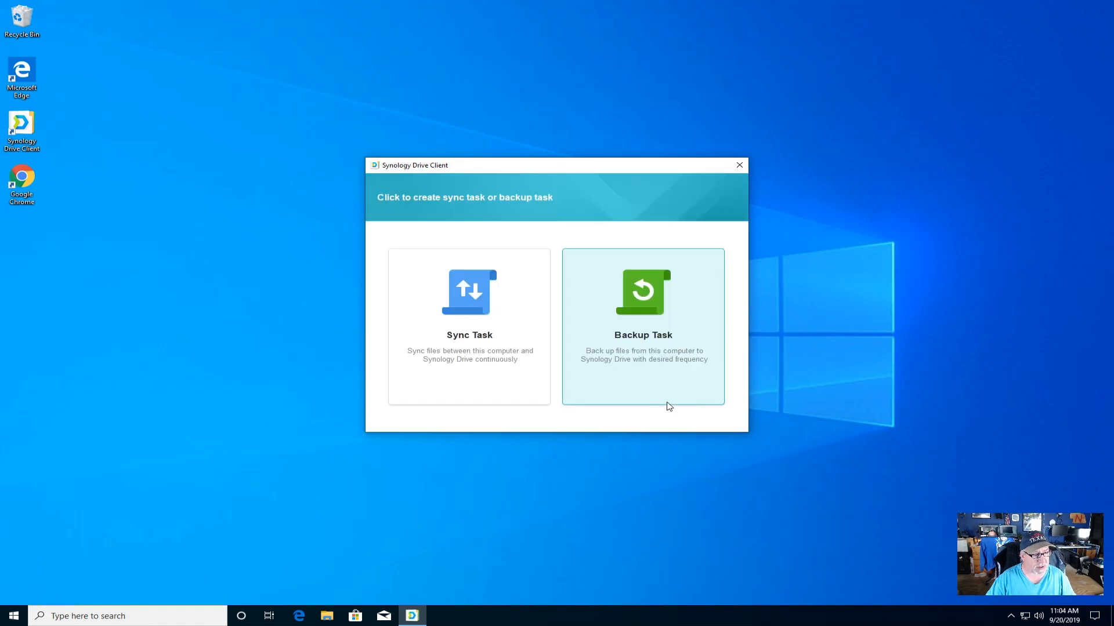
left_click(504, 317)
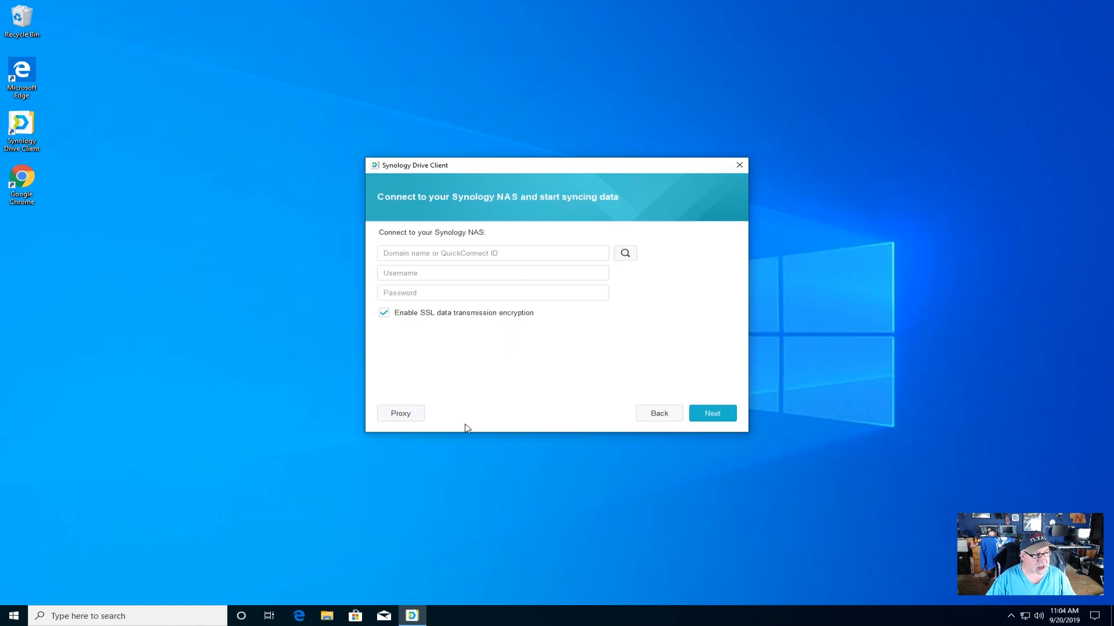
type("fs-1018")
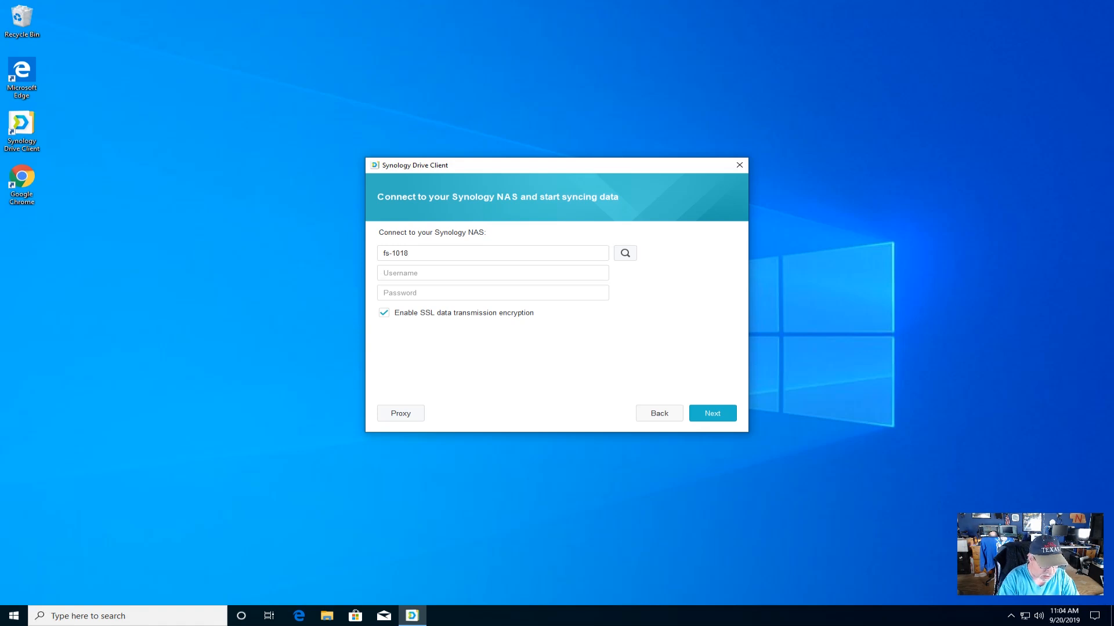
key("Tab")
type("gerry")
key("Tab")
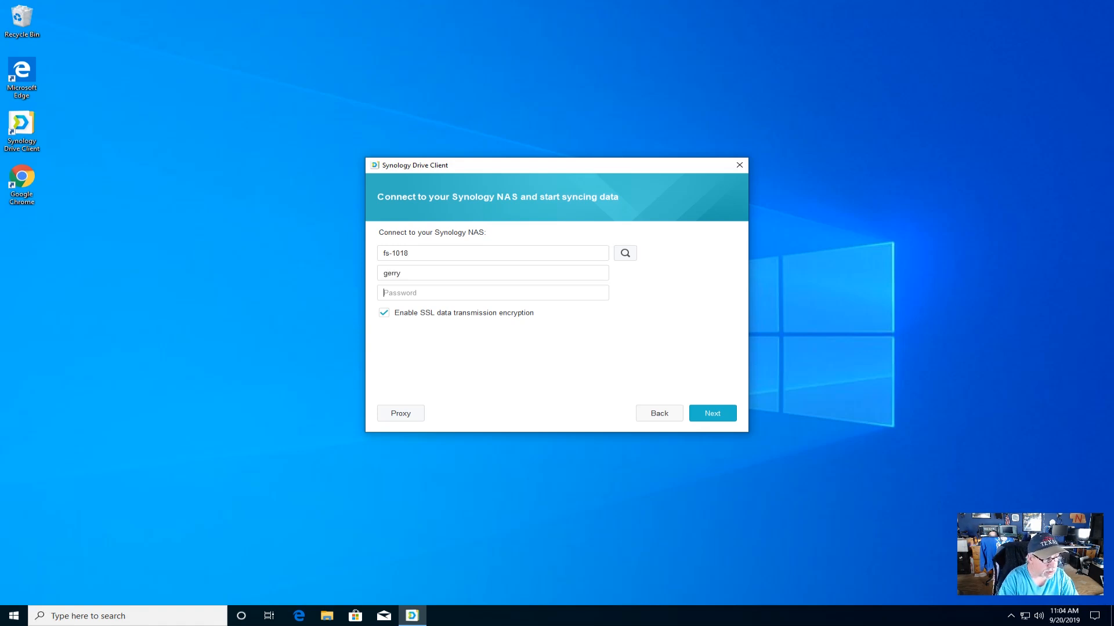
type("•••••••••")
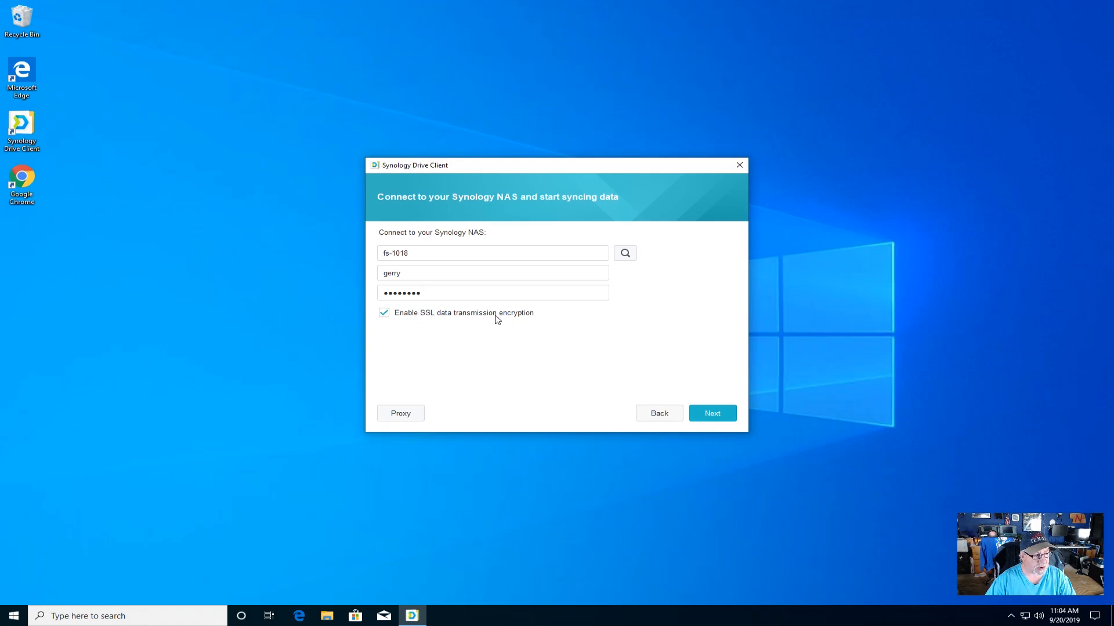
- Connect despite the untrusted SSL certificate, and finish the task with the default /home/Drive and SynologyDrive pair and the Shared with me local sync folder
left_click(713, 416)
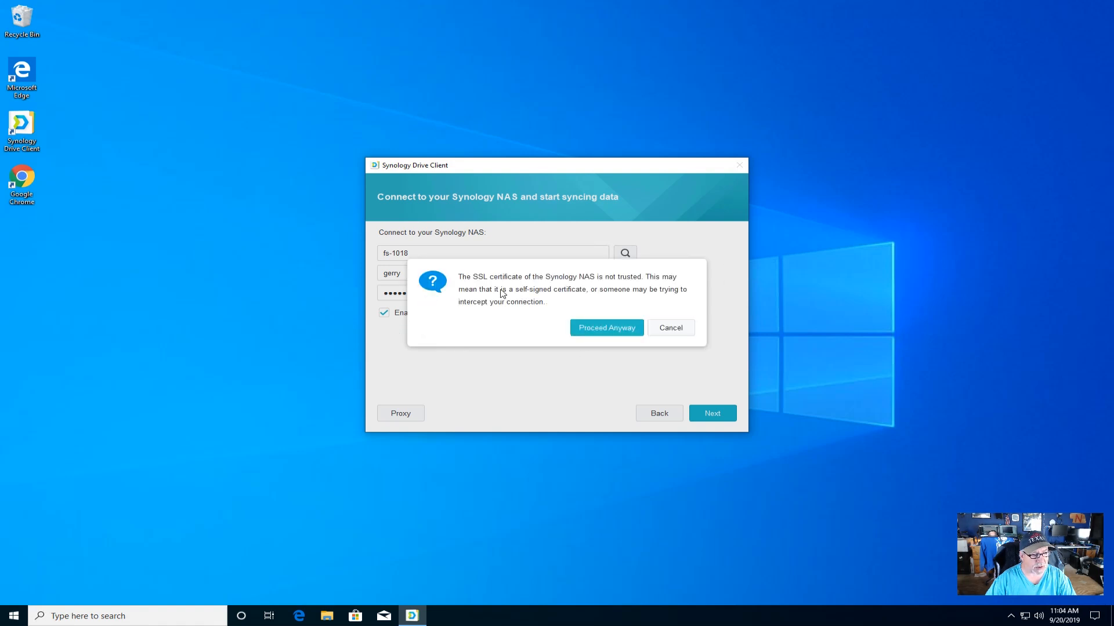
left_click(604, 331)
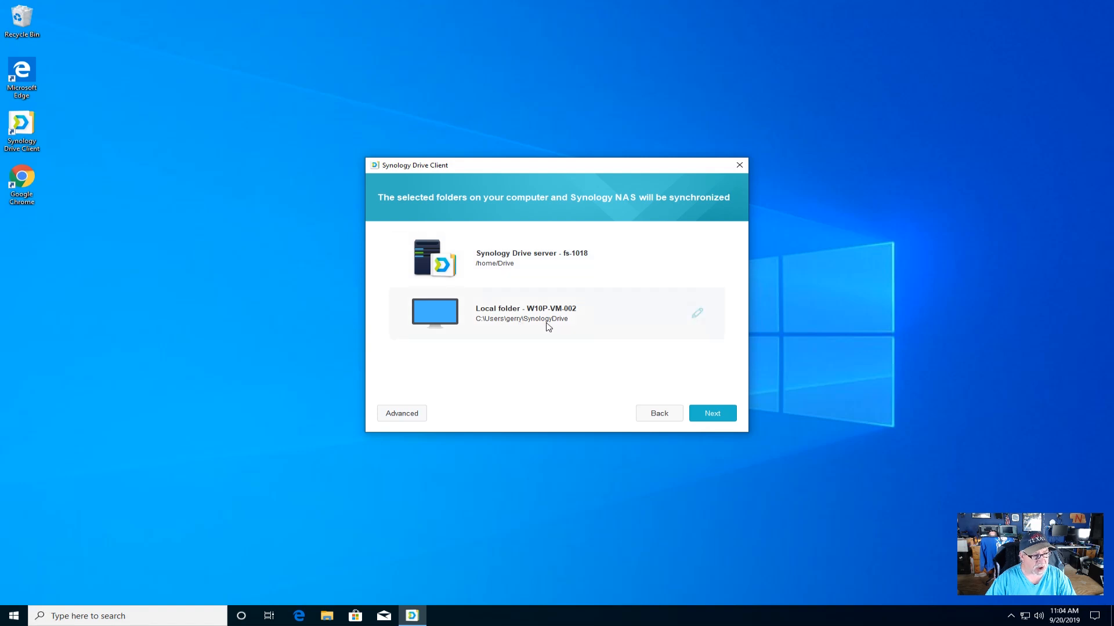
left_click(713, 414)
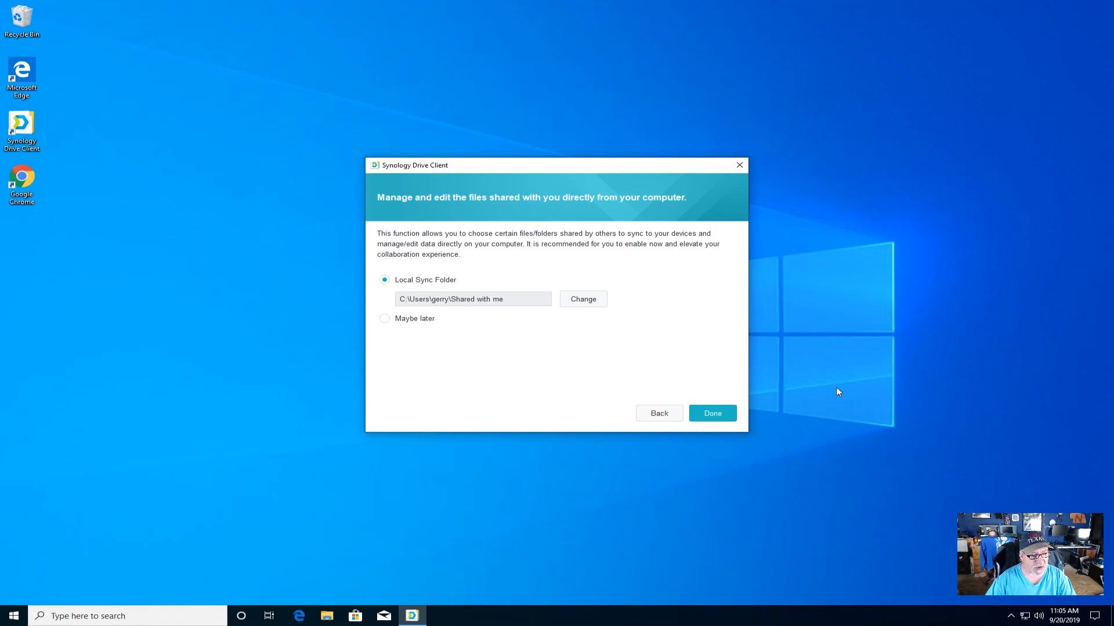
left_click(727, 416)
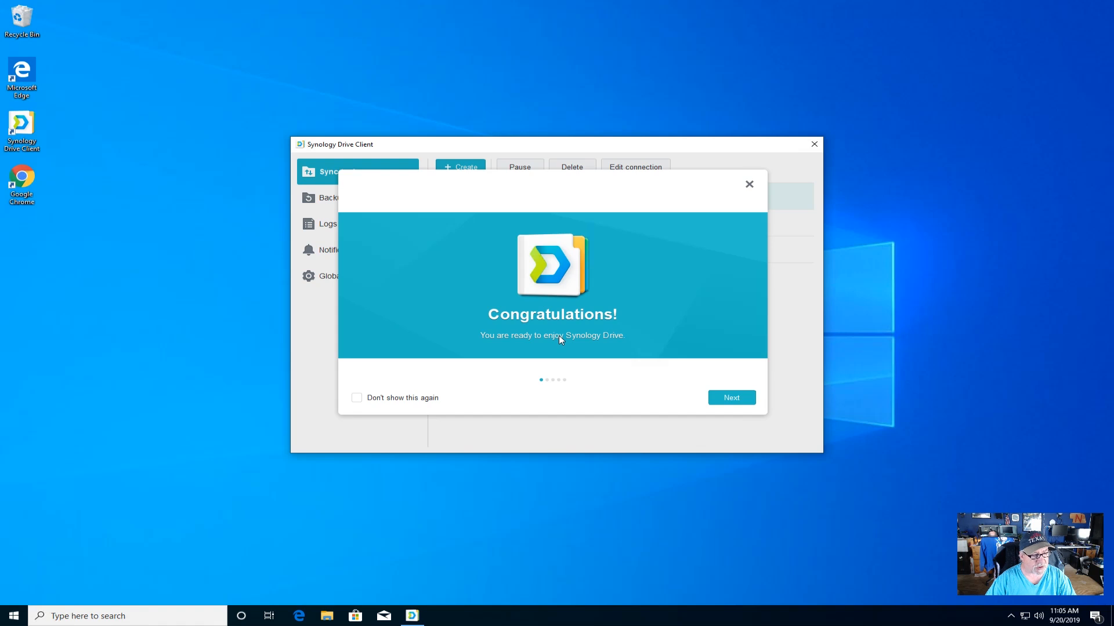
- Read through the introduction pages on the tray menu, file versions and adding syncing files, and open the sync folder
left_click(730, 399)
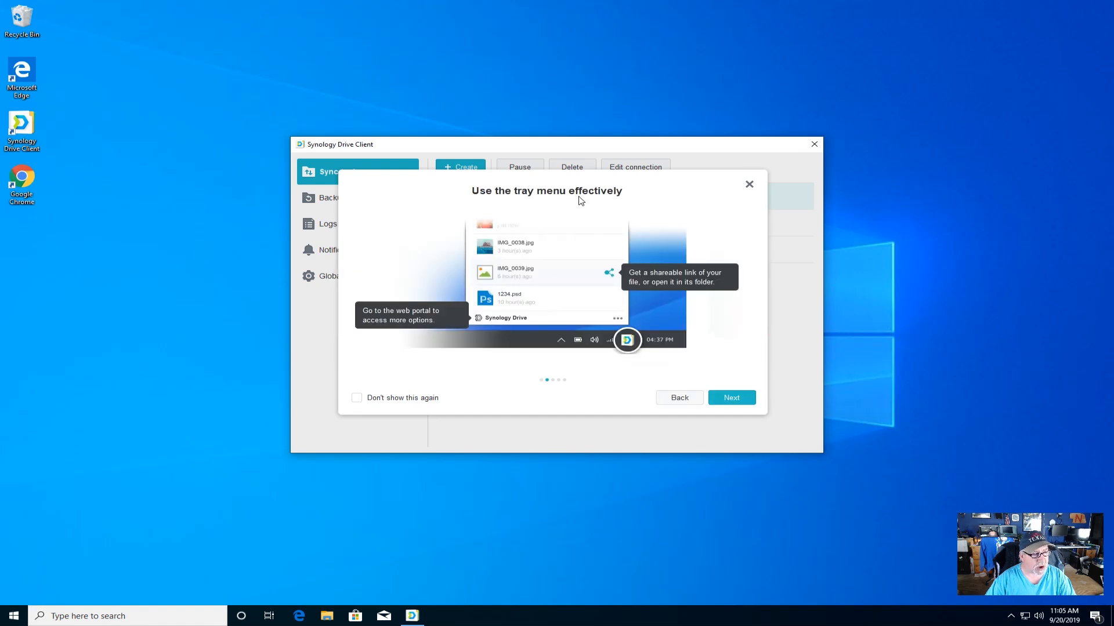
left_click(732, 397)
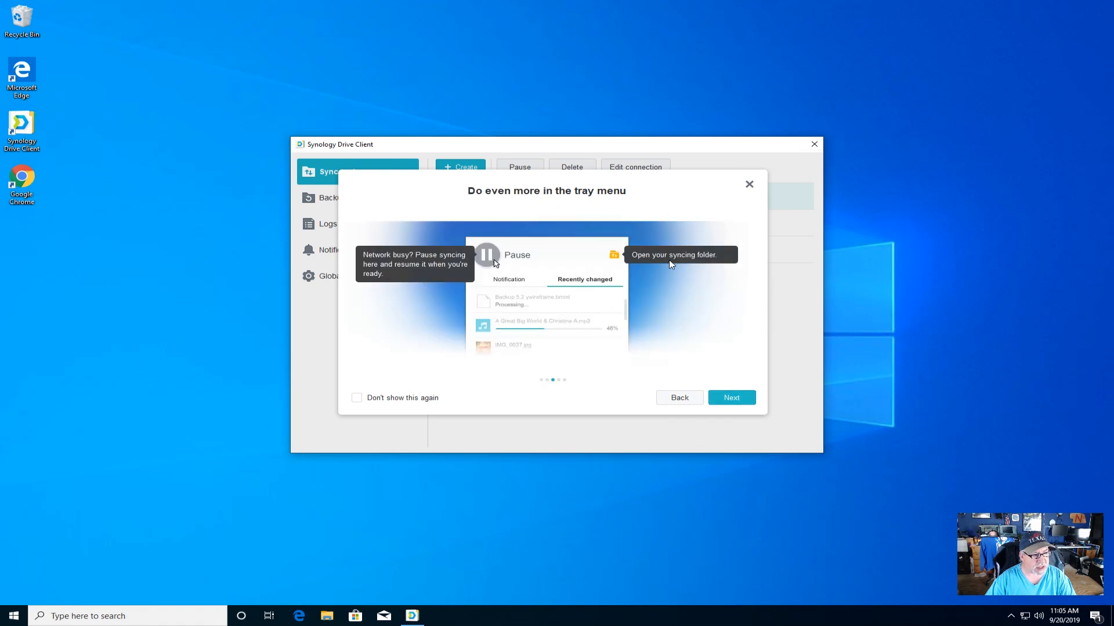
left_click(736, 400)
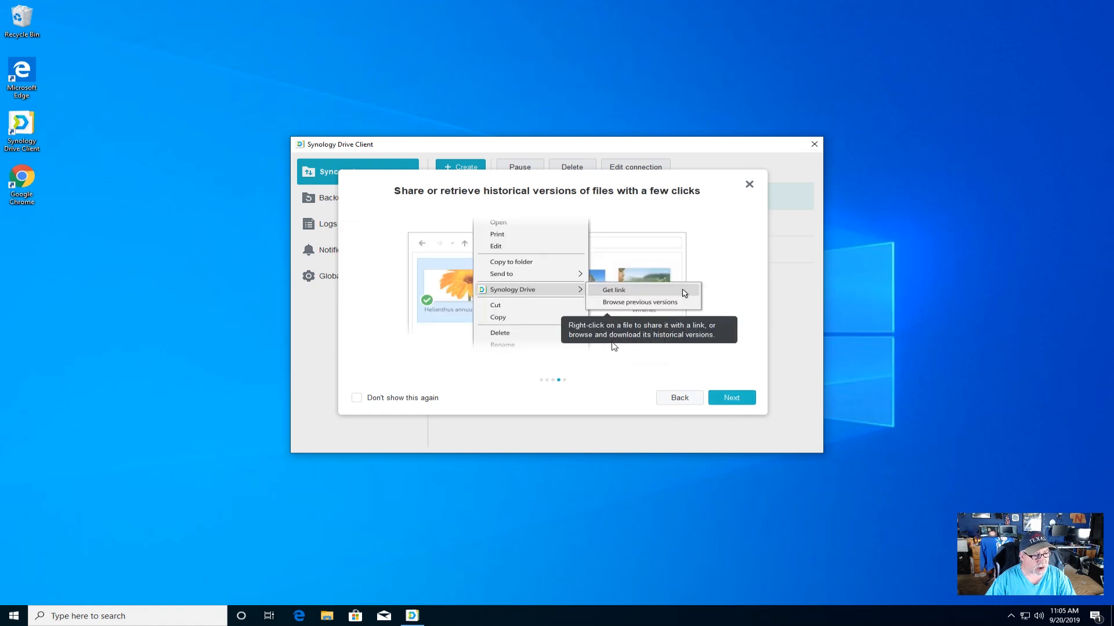
left_click(725, 400)
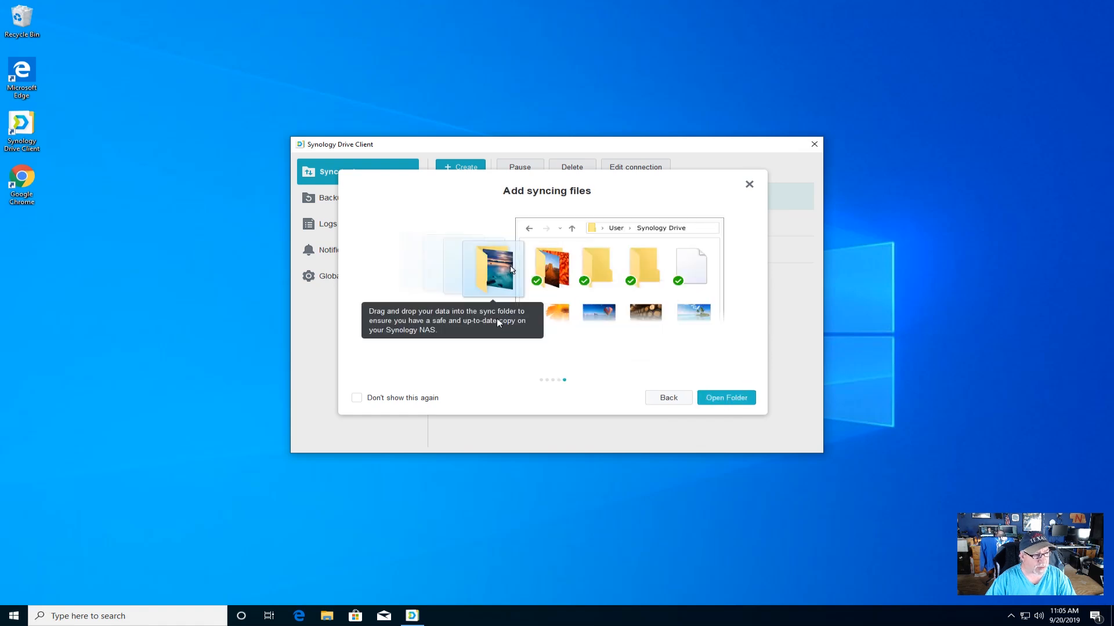
left_click(729, 398)
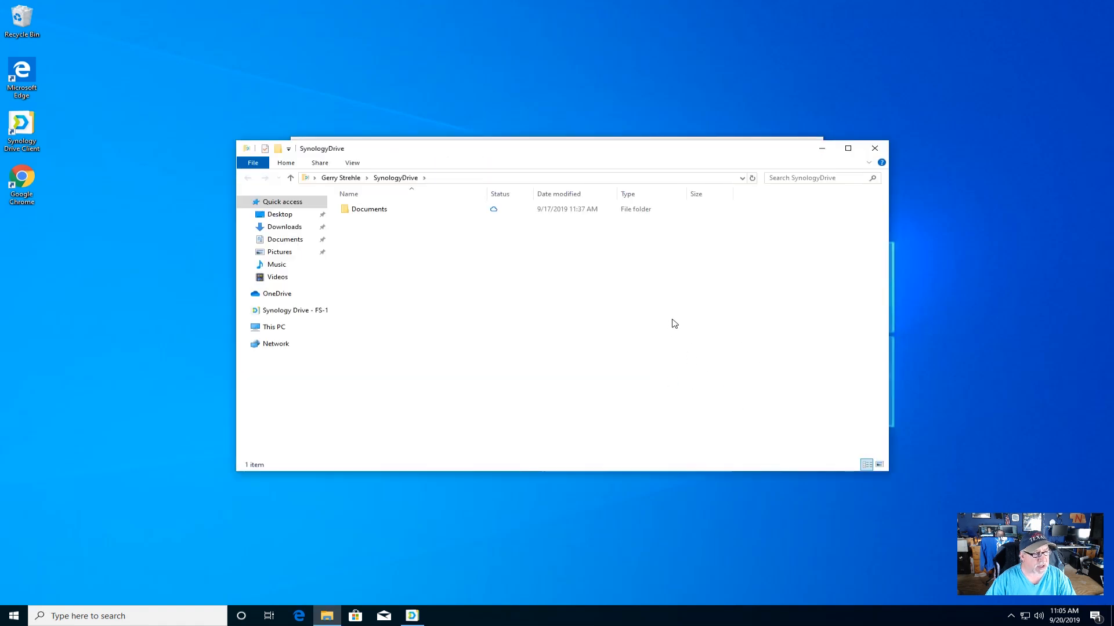
- Check the files and their sync status in the SynologyDrive Documents folder, and close the folder window
left_click(369, 216)
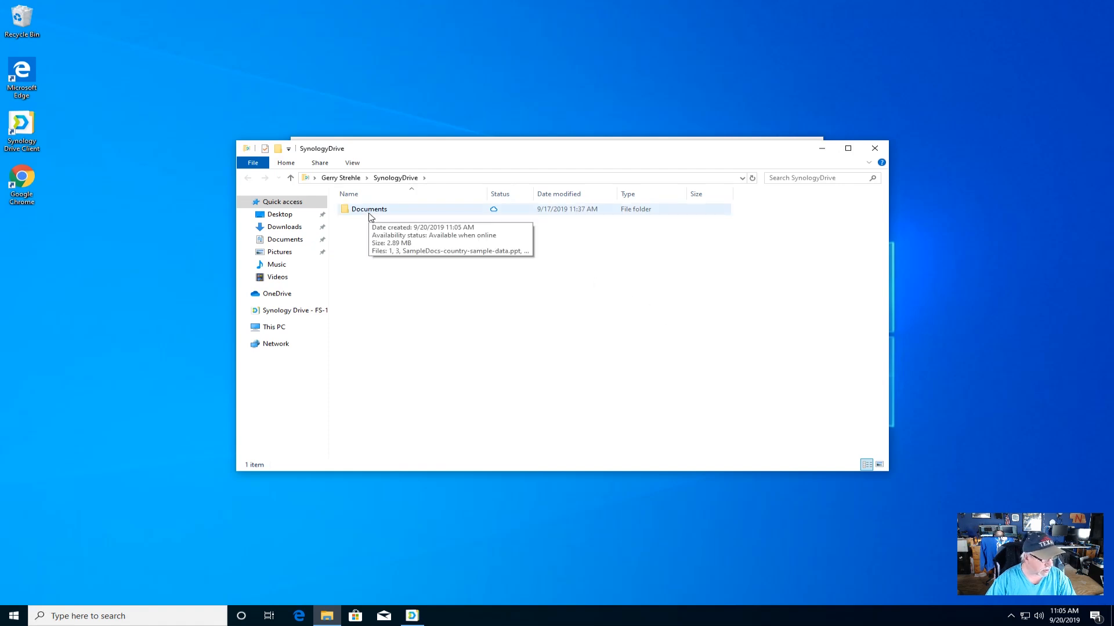
double_click(371, 216)
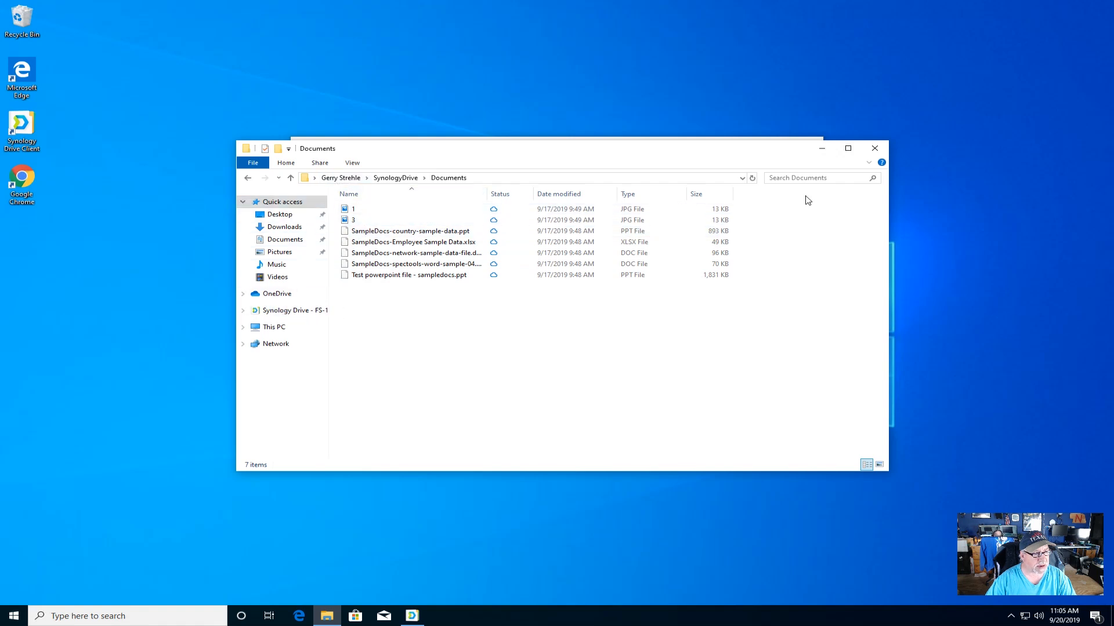
left_click(874, 150)
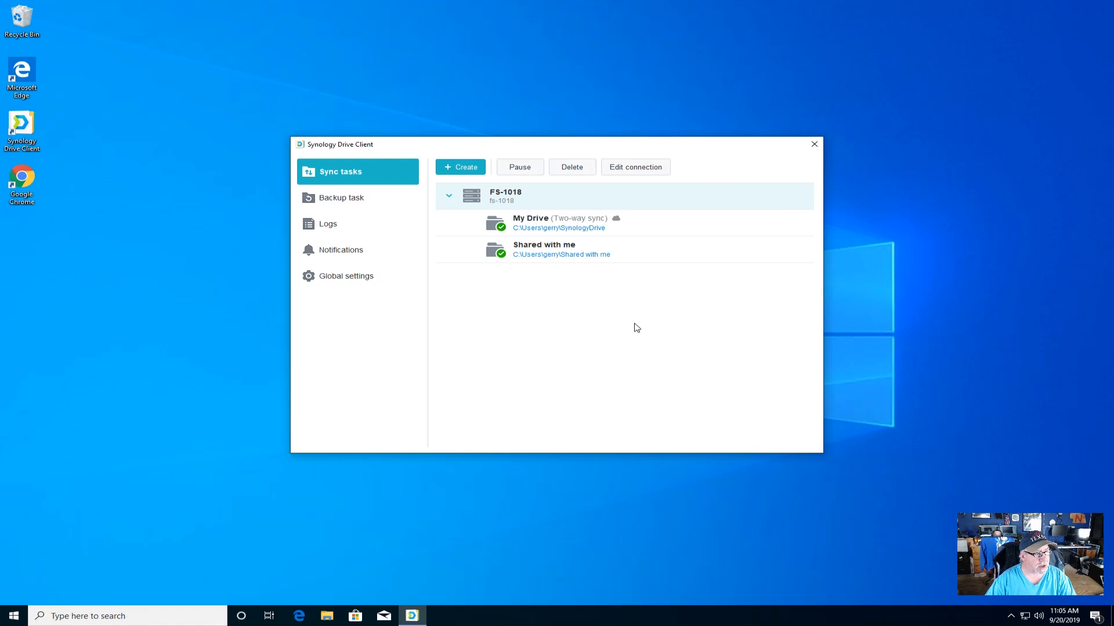
- Review the client's notifications, general and notification settings, sync tasks, backup task and logs, and close the client window
left_click(340, 249)
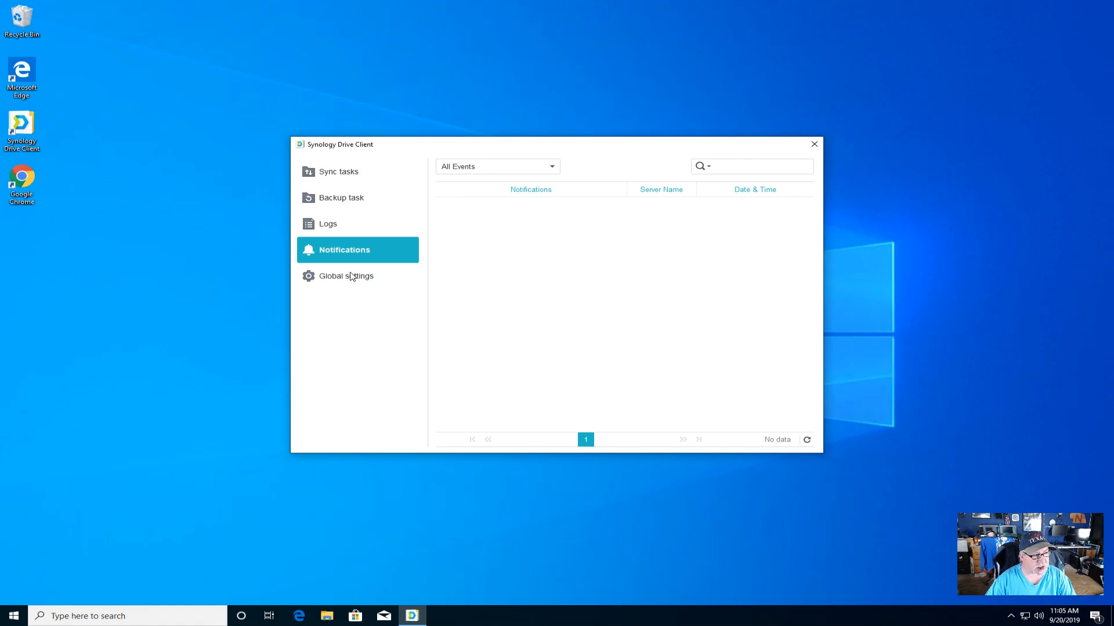
left_click(399, 280)
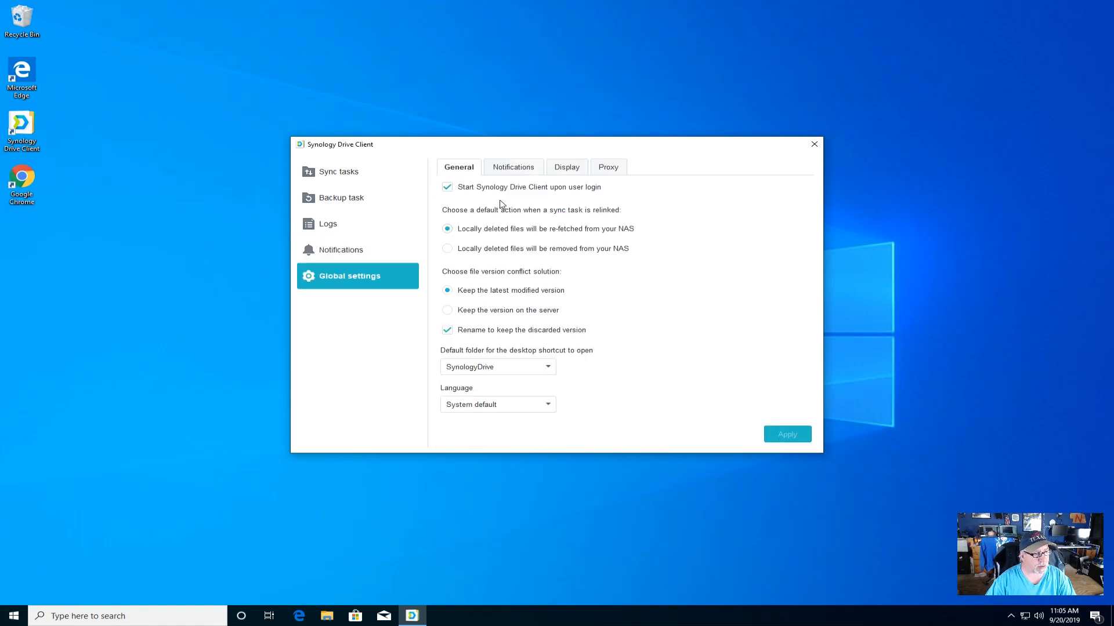
left_click(513, 168)
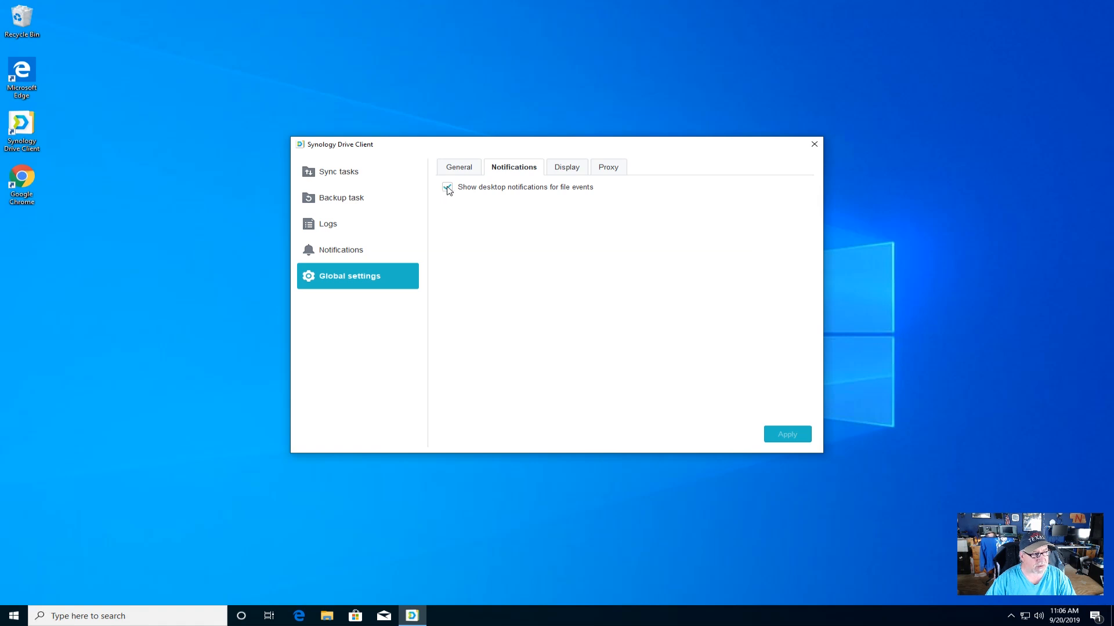
left_click(330, 174)
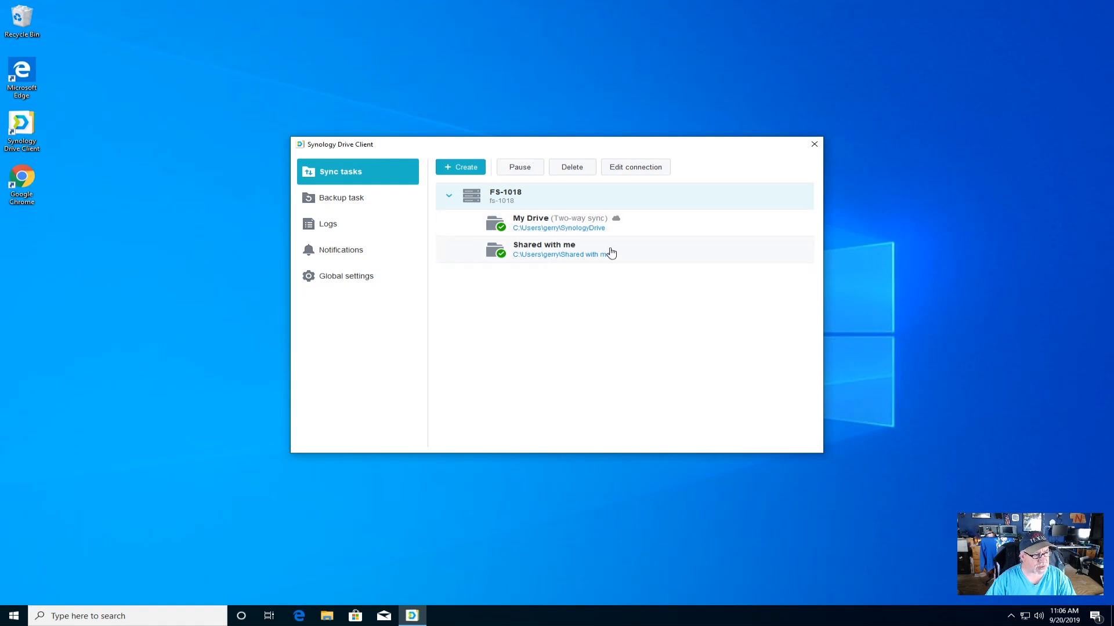
left_click(341, 198)
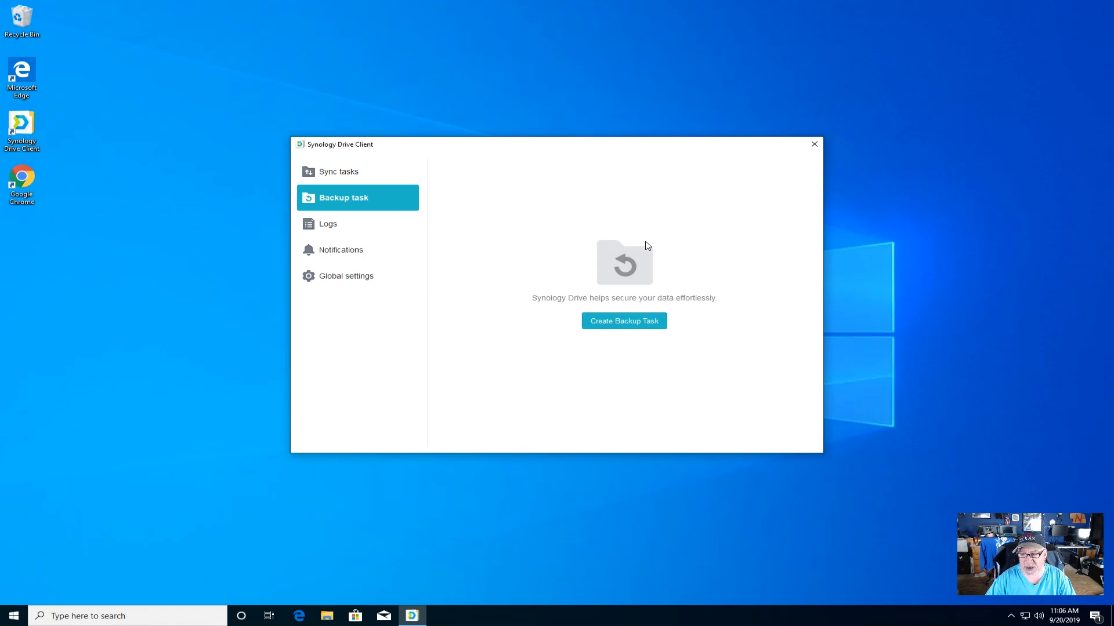
left_click(335, 227)
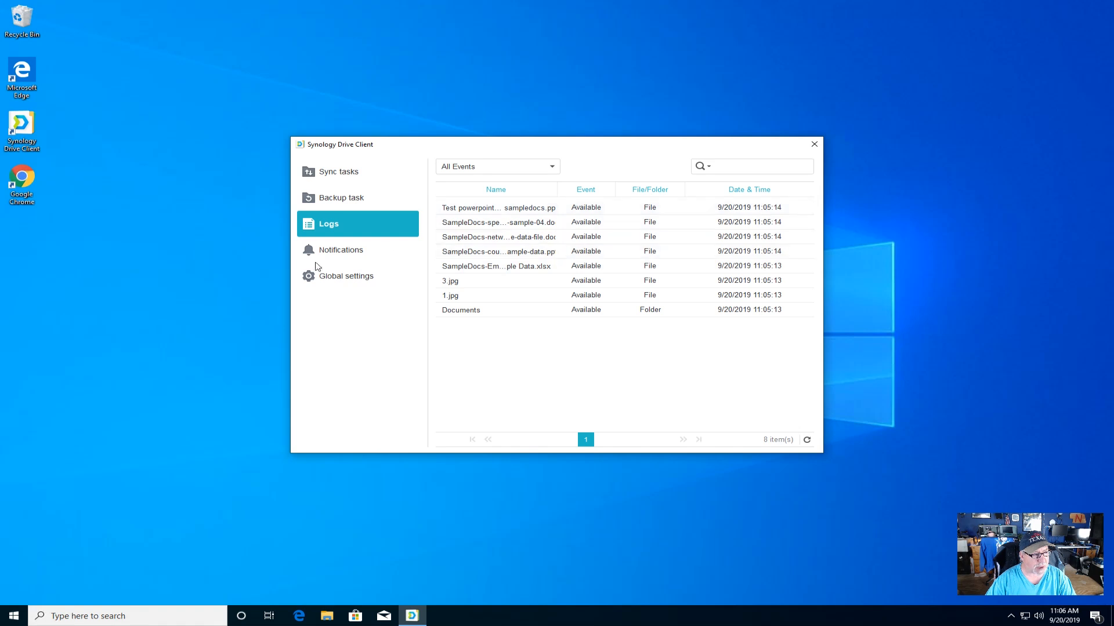
left_click(333, 257)
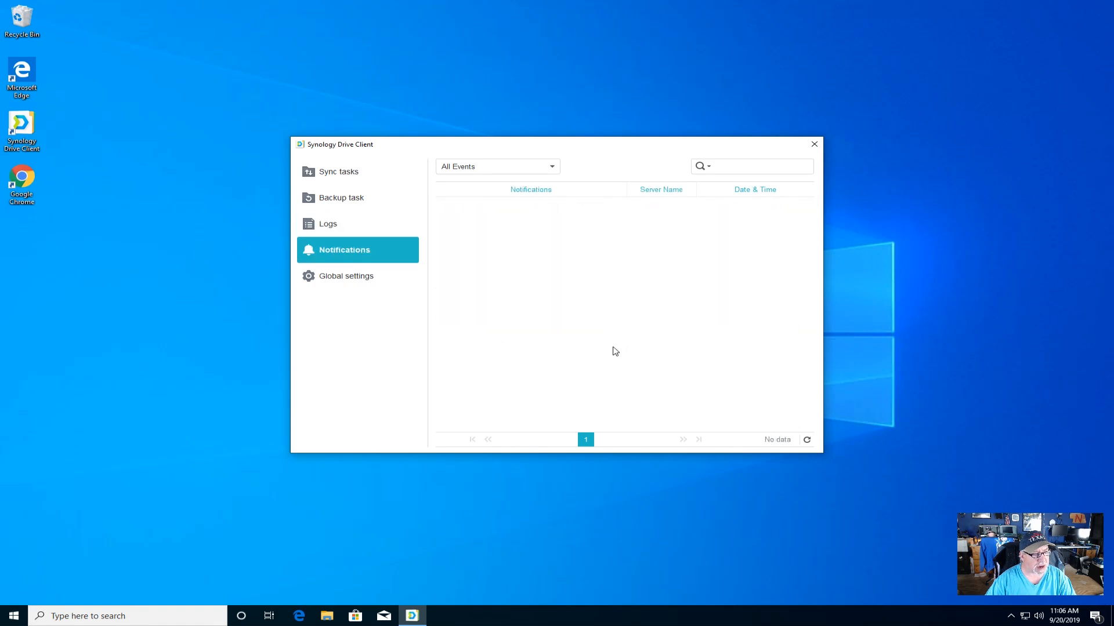
left_click(814, 145)
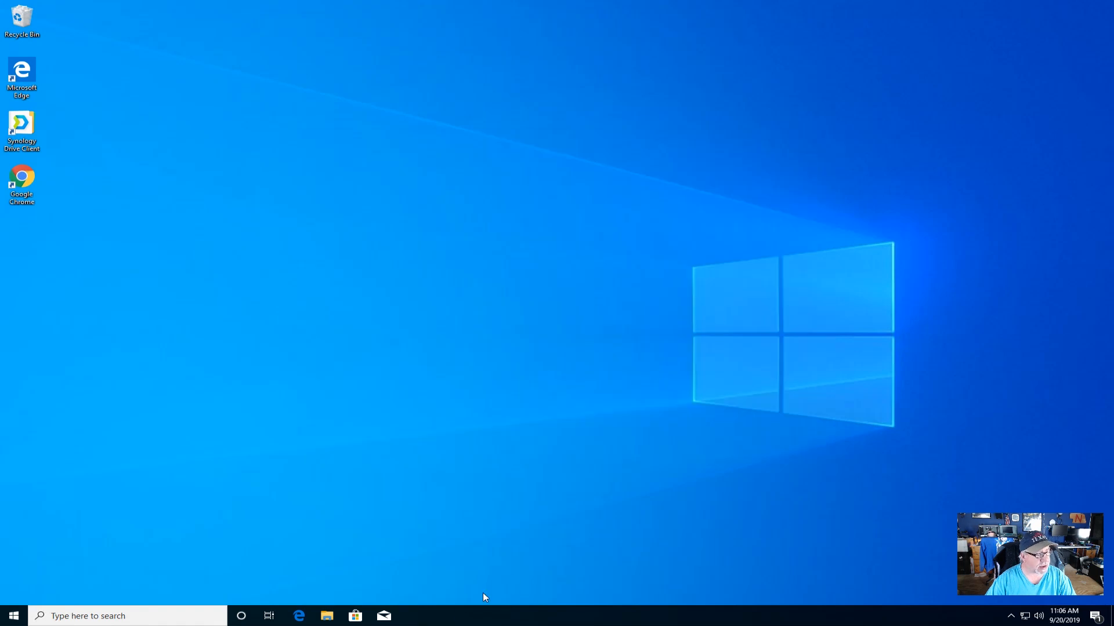
- Open the Documents folder inside the Synology Drive sync folder in File Explorer
left_click(328, 616)
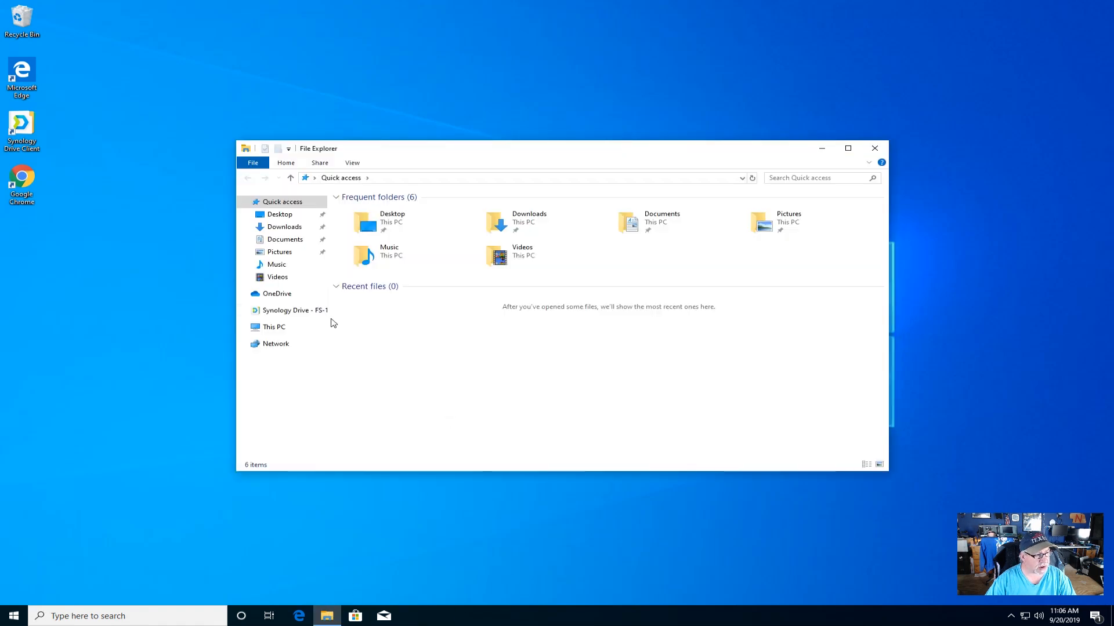
left_click(293, 310)
double_click(368, 211)
double_click(399, 211)
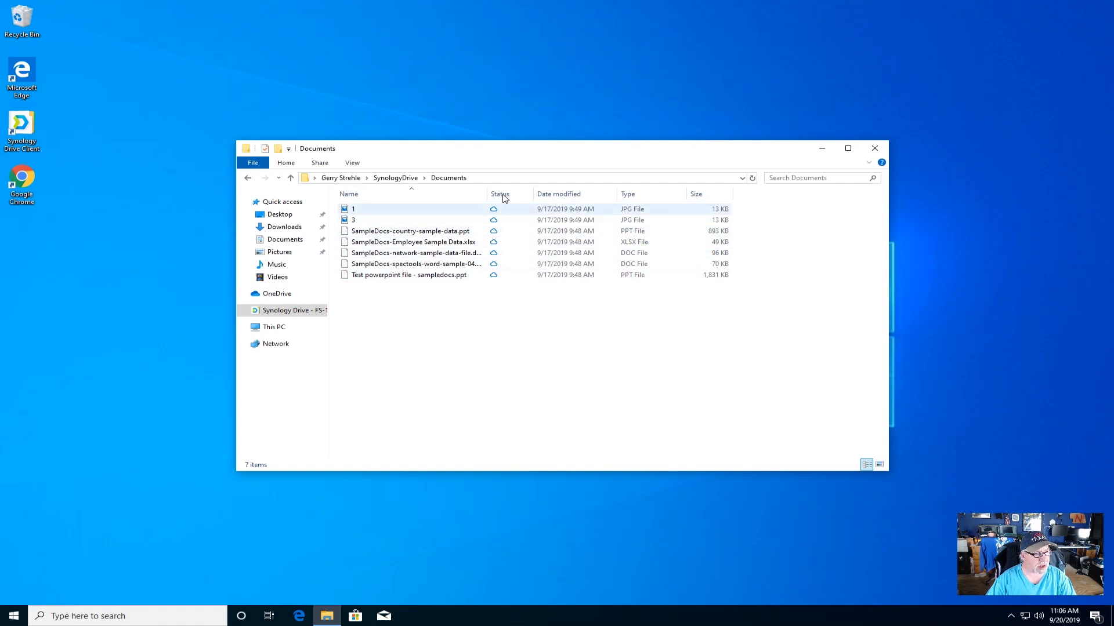
- Widen the Name column to show the full file names and open the image 1.jpg from the synced Documents folder
left_click_drag(488, 191, 559, 191)
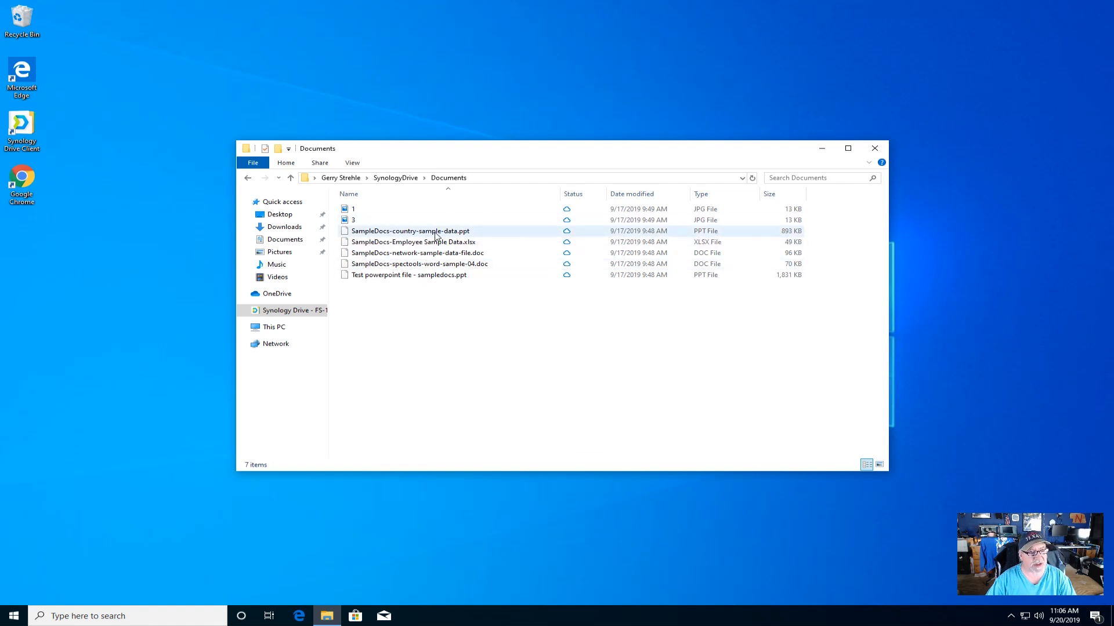
double_click(390, 210)
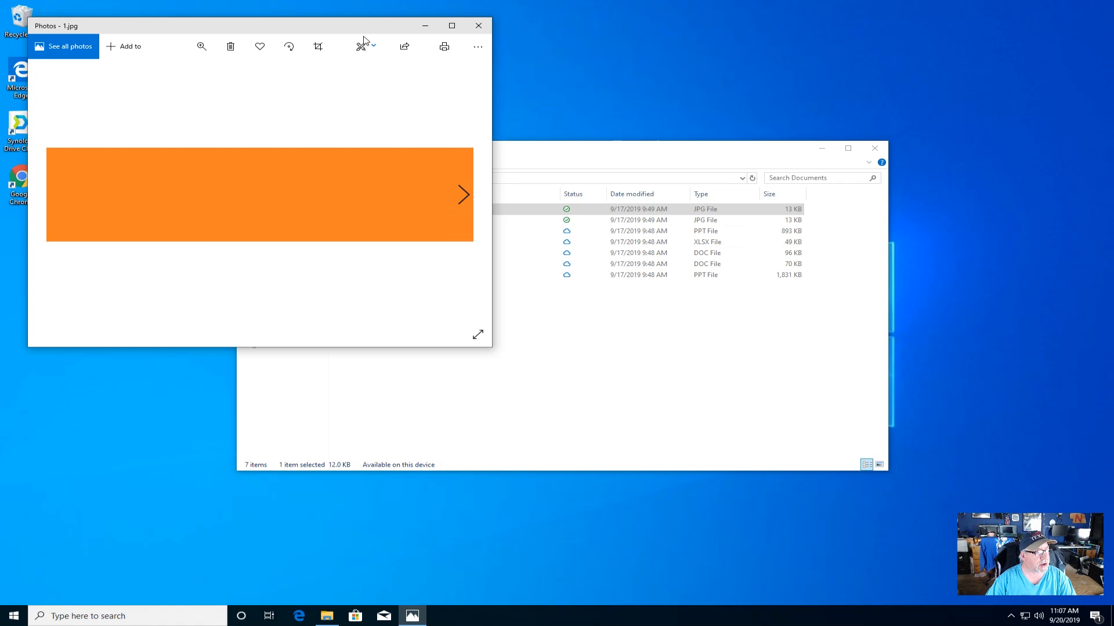
- Close the image 1.jpg, view the image 3.jpg from the synced Documents folder, and close the photo viewer
left_click(479, 27)
left_click(366, 223)
double_click(366, 225)
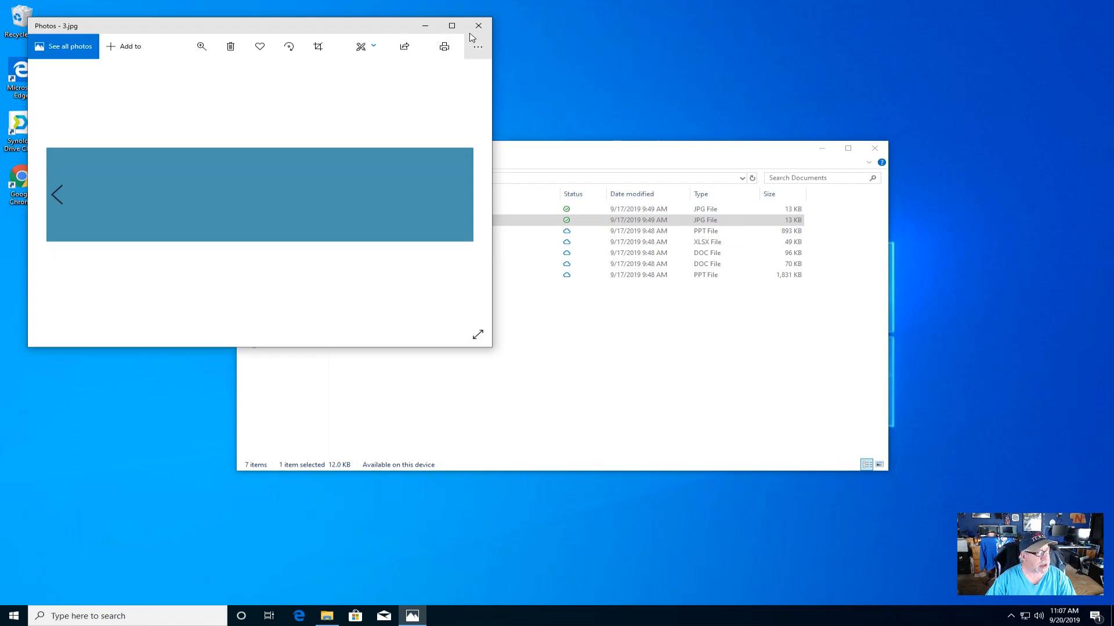
left_click(479, 26)
- Try to open SampleDocs-country-sample-data.ppt, dismiss the app selection, and close the Documents folder window
left_click(423, 231)
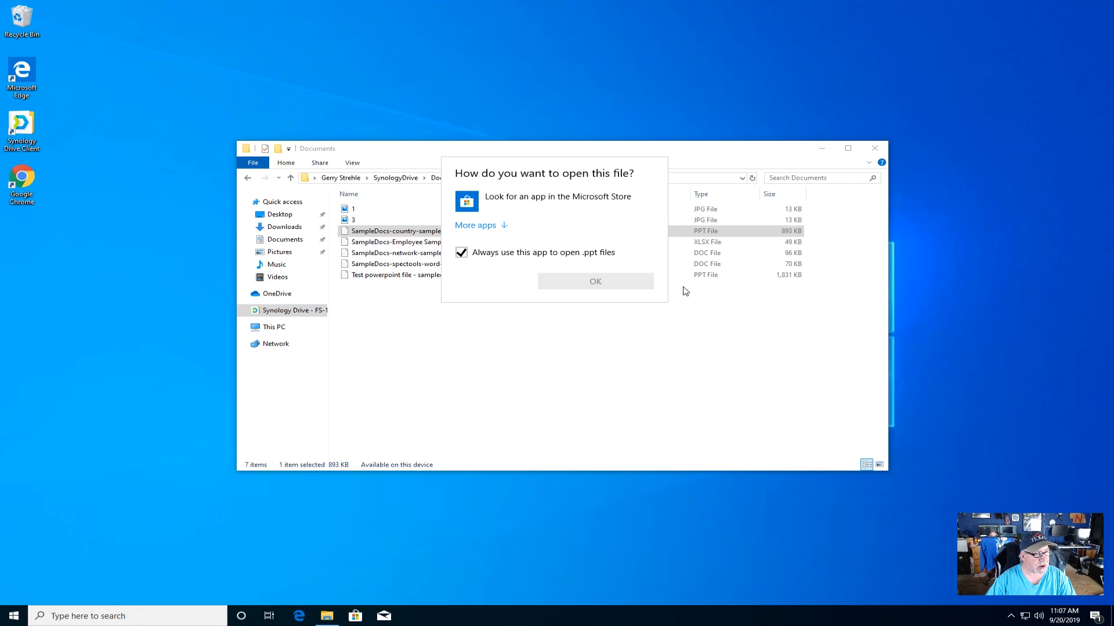
left_click(681, 414)
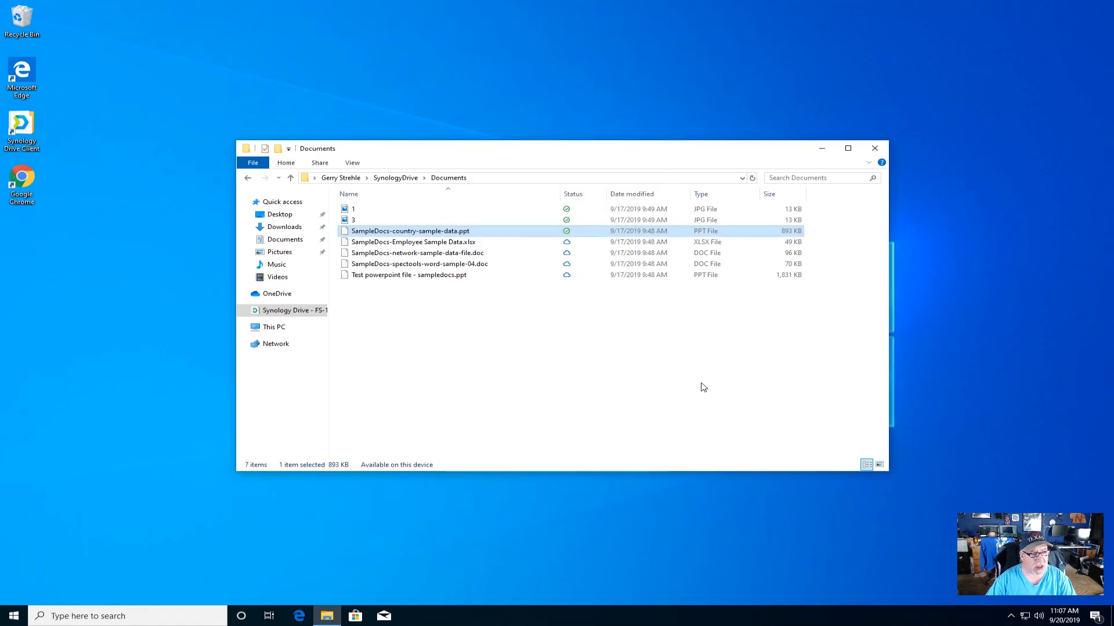
left_click(875, 149)
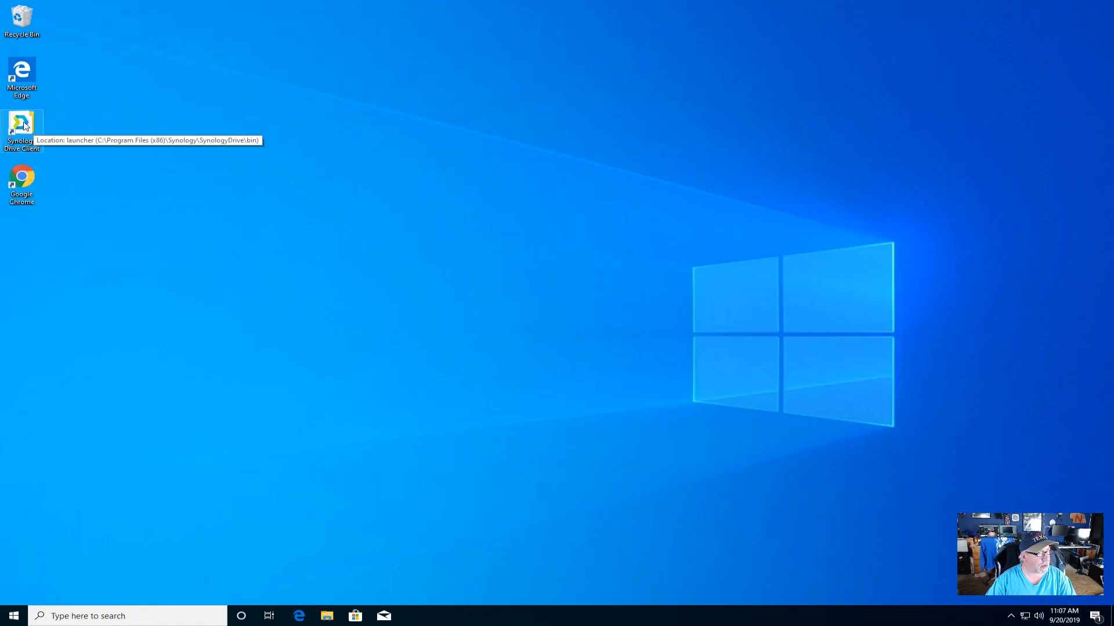
- Open the bookmarked FS-1018 page in Google Chrome and sign in with the account's user name and password
double_click(23, 193)
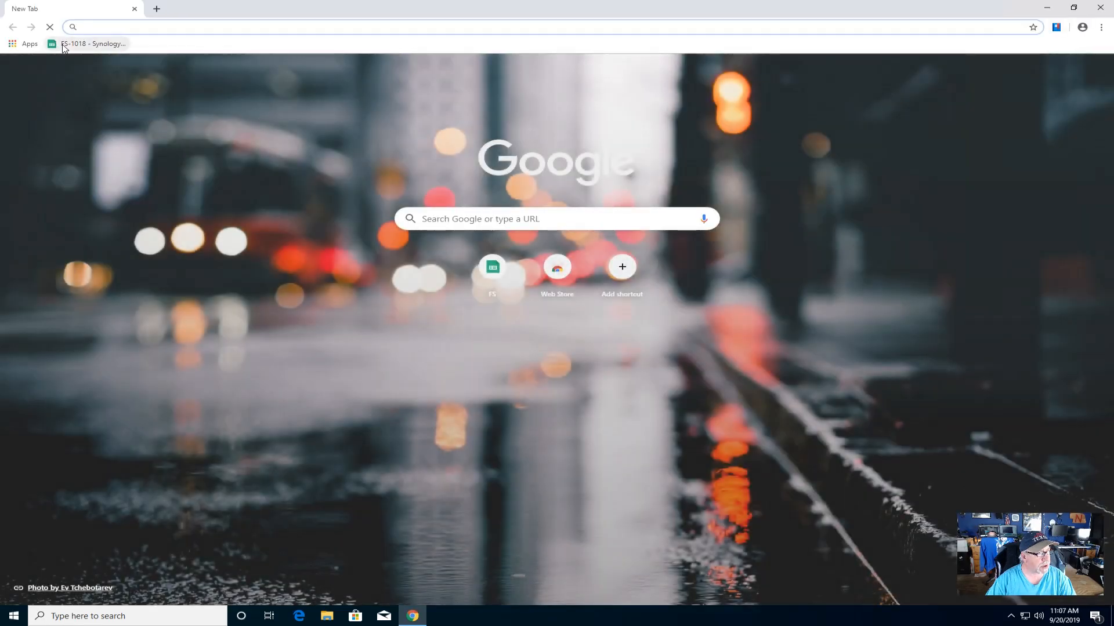
left_click(64, 45)
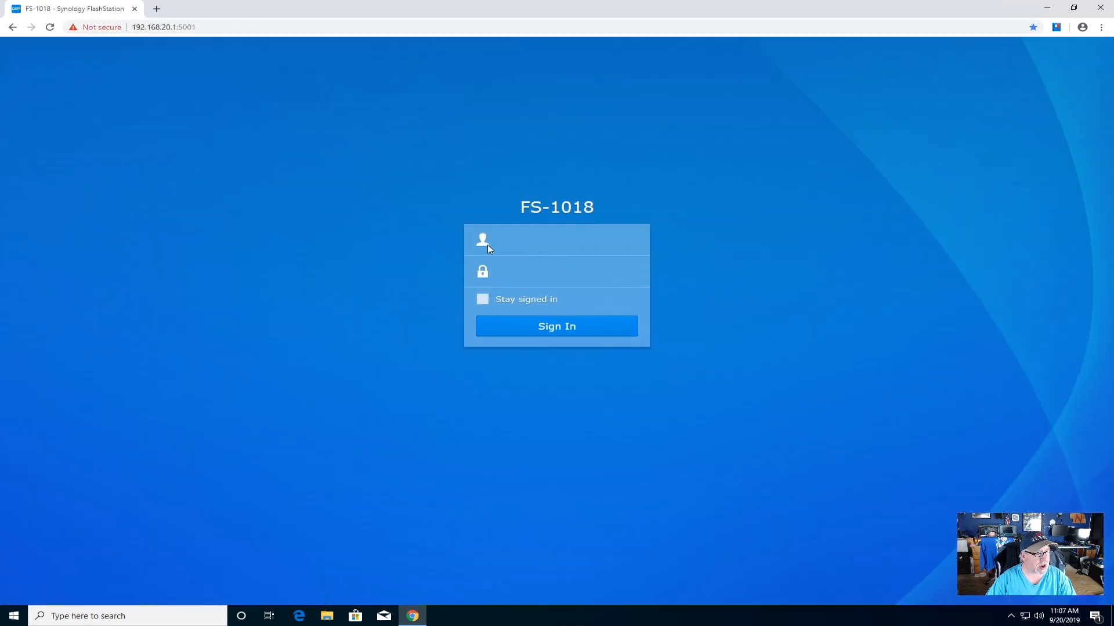
left_click(489, 248)
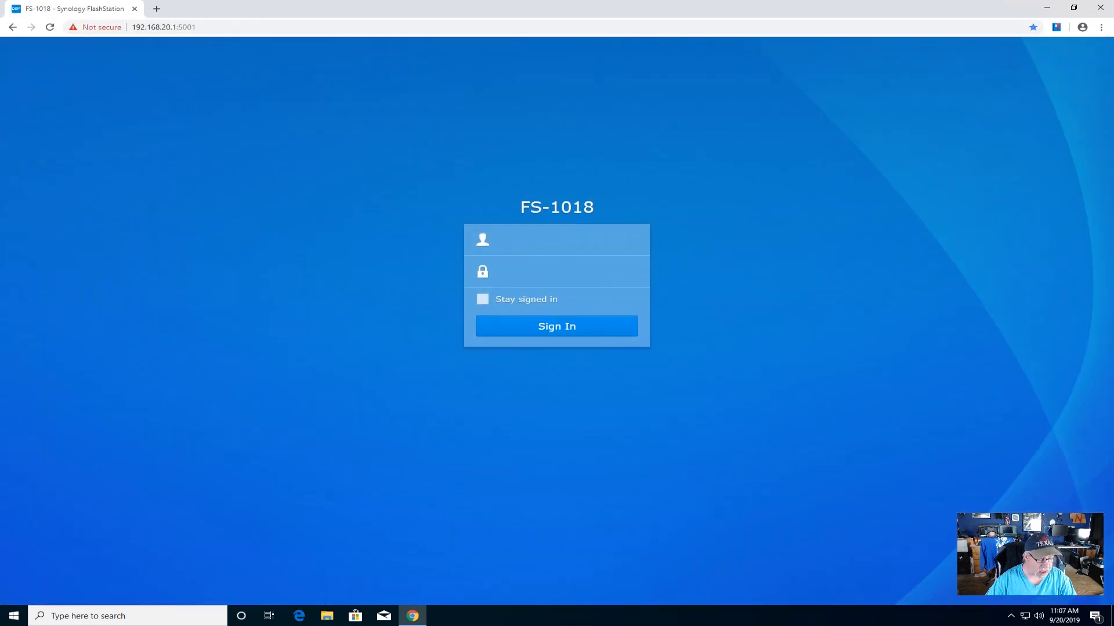
type("gerry")
key("Tab")
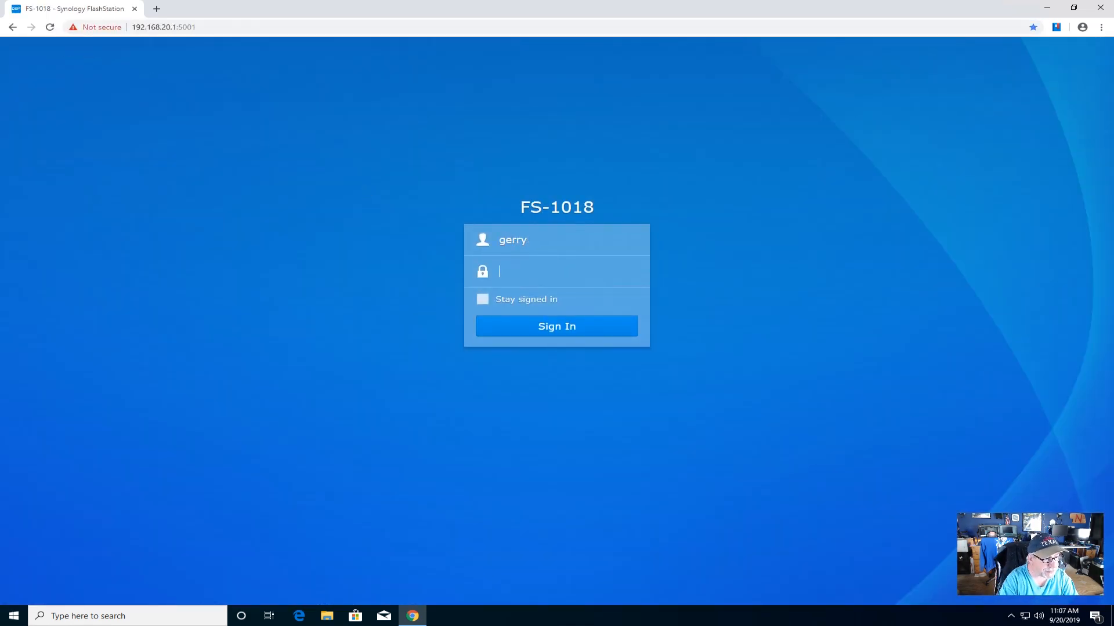
type("*********")
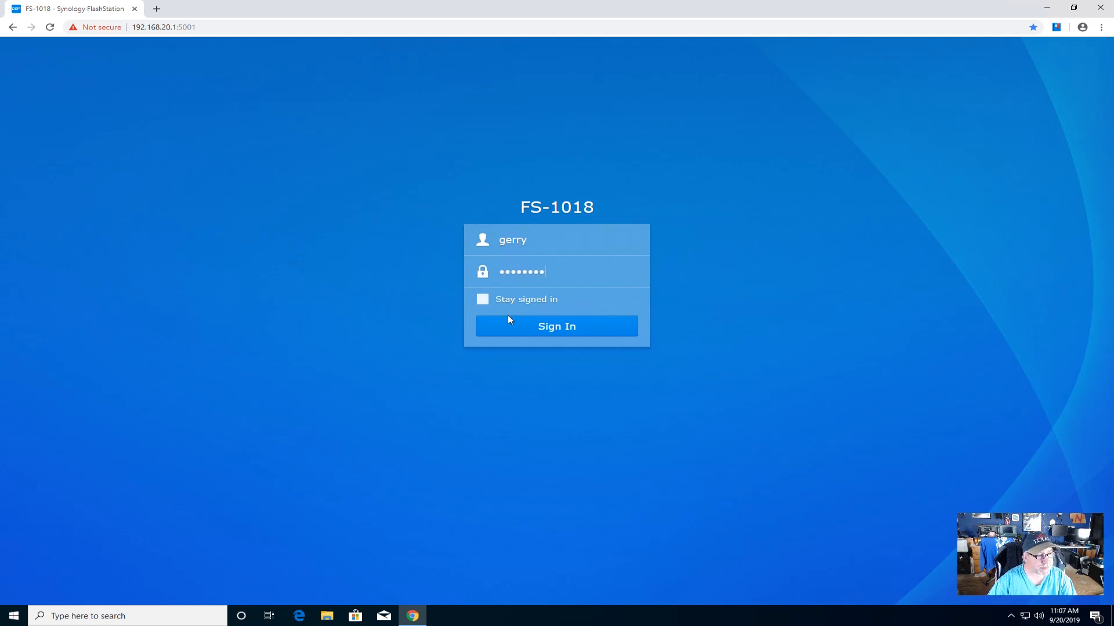
left_click(551, 332)
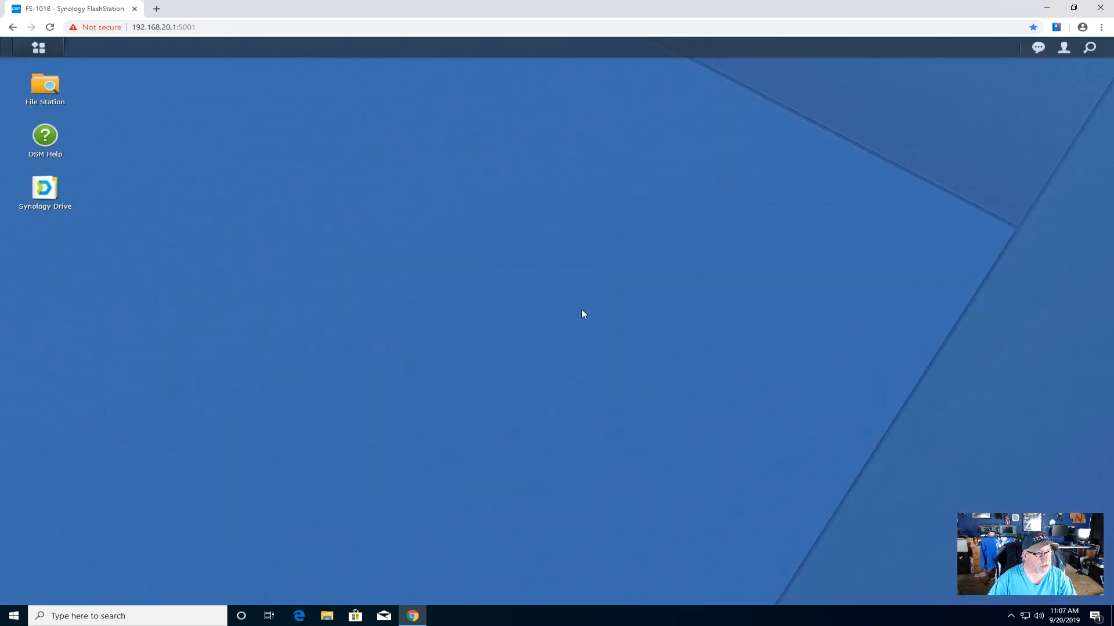
- Open the Synology Drive web interface and show the Documents folder under My Drive
left_click(46, 189)
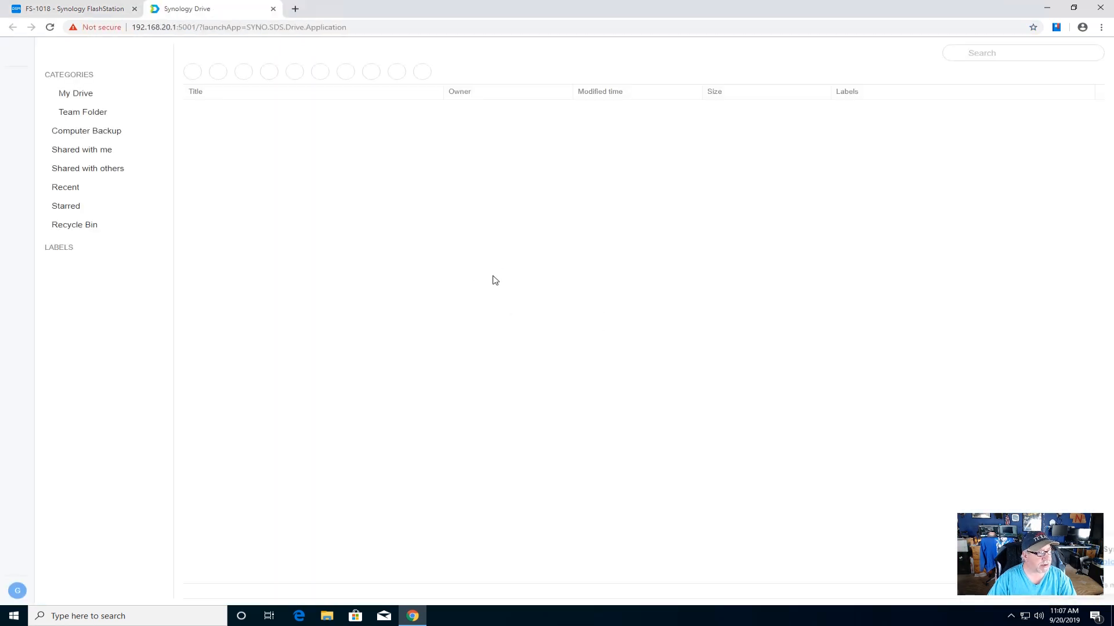
left_click(53, 93)
left_click(73, 115)
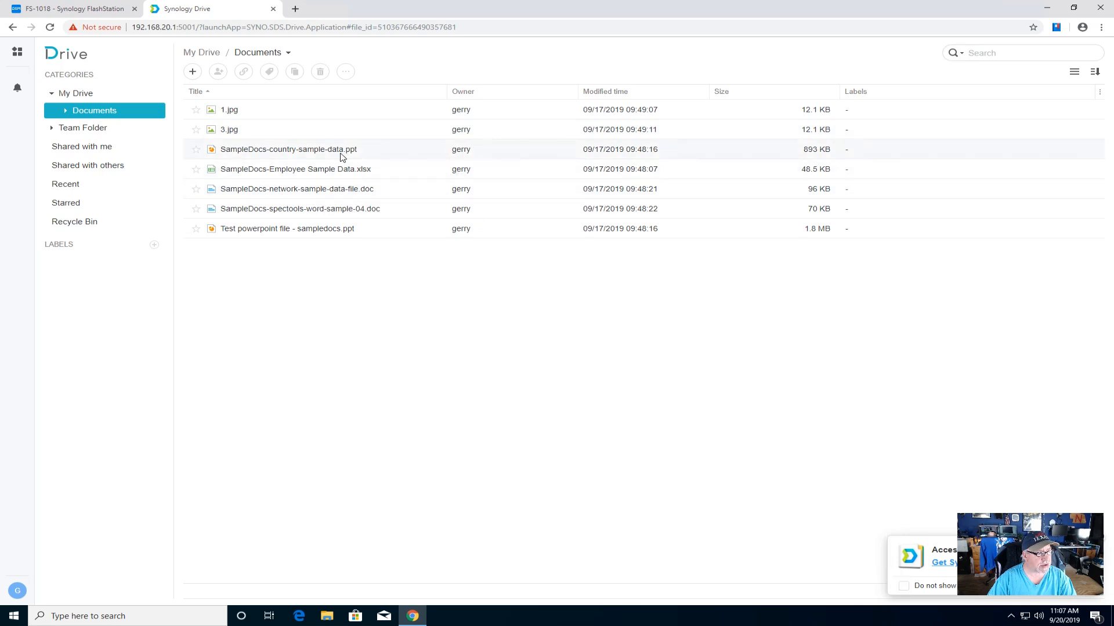
- Try twice to open SampleDocs-country-sample-data.ppt from the Drive Documents folder, dismissing the browser's download bar each time
double_click(314, 150)
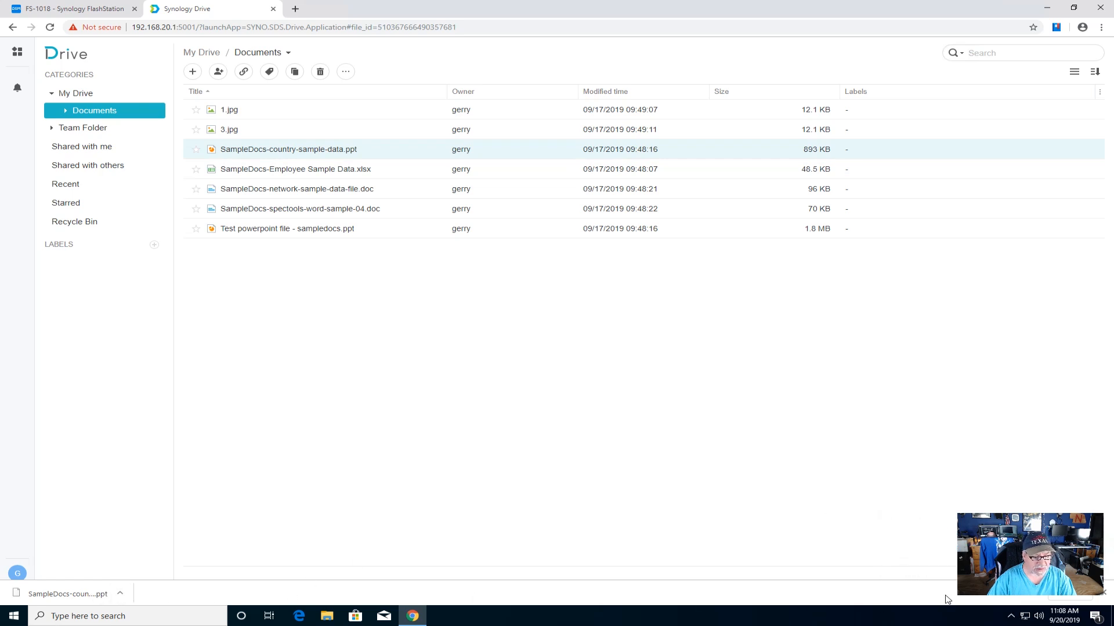
left_click(1105, 595)
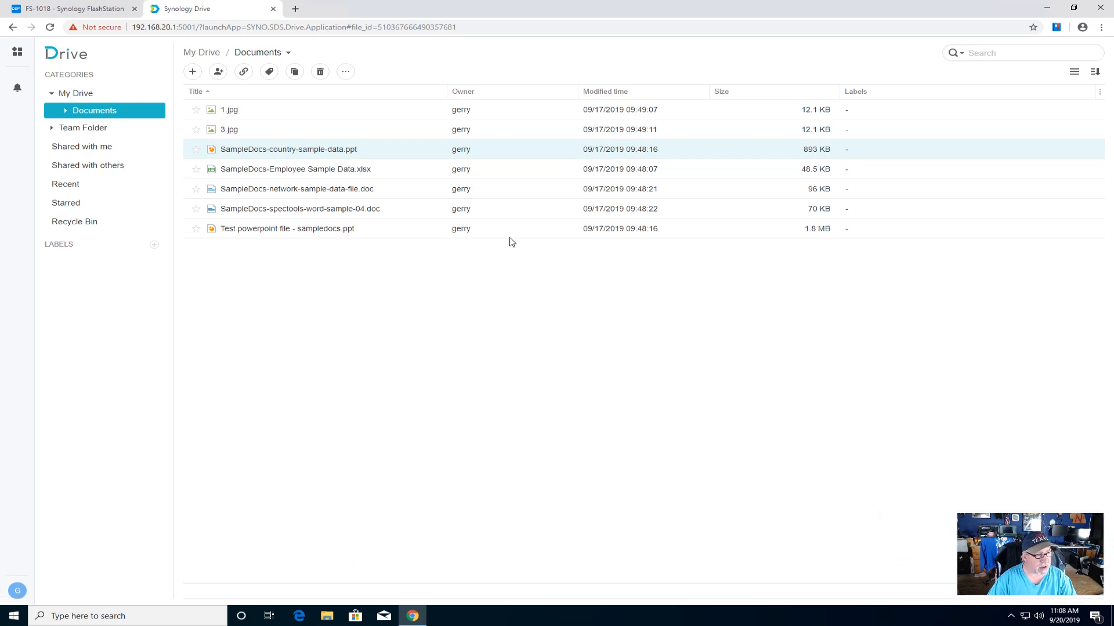
right_click(294, 150)
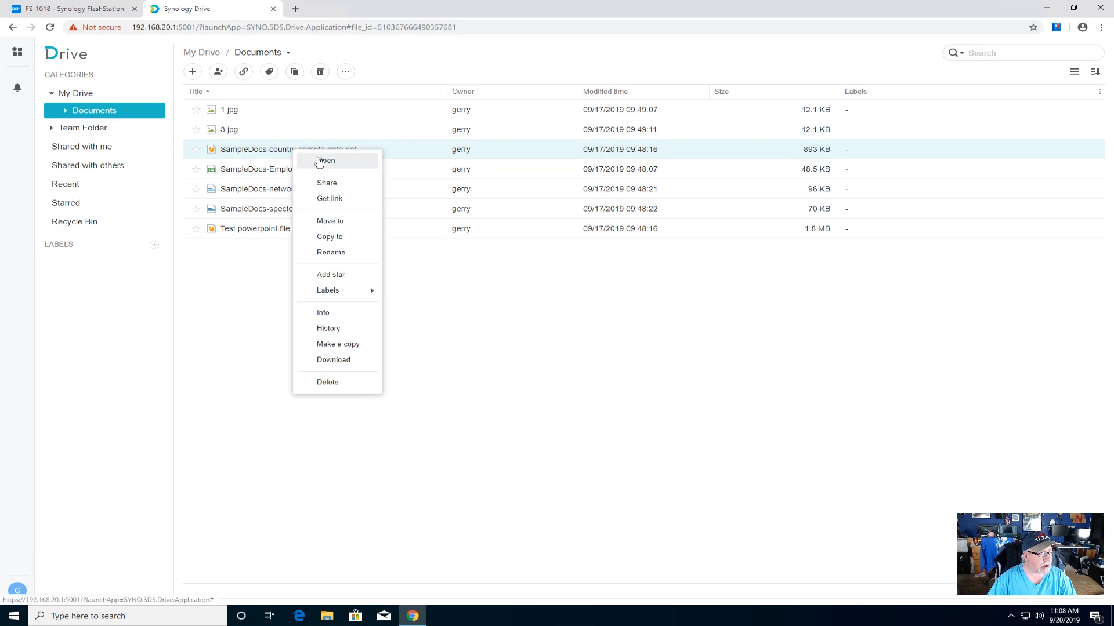
left_click(319, 161)
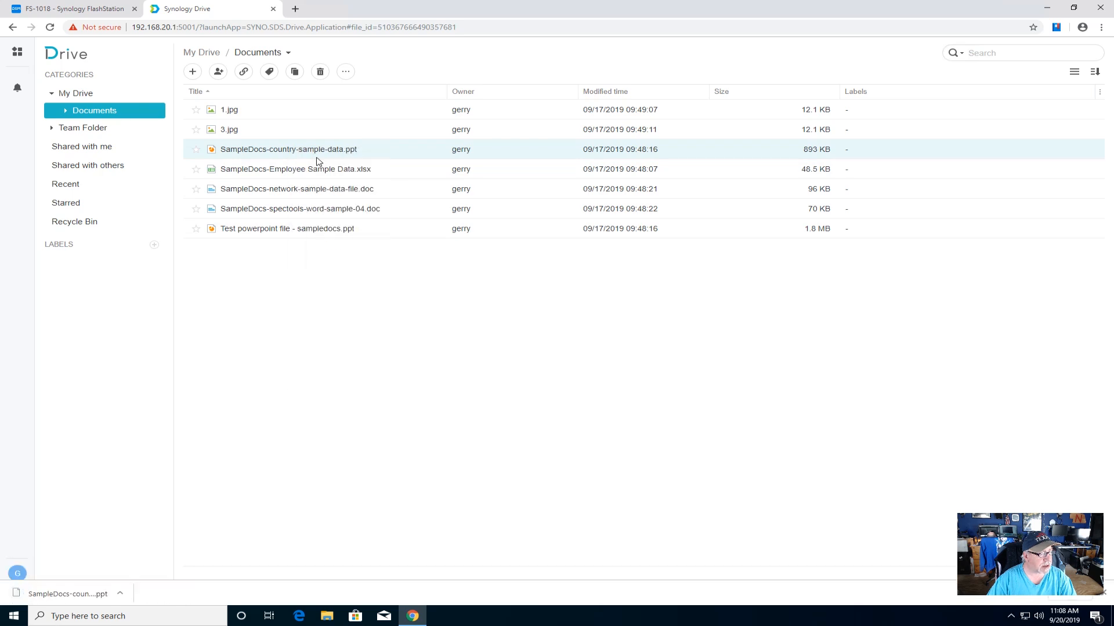
left_click(1104, 592)
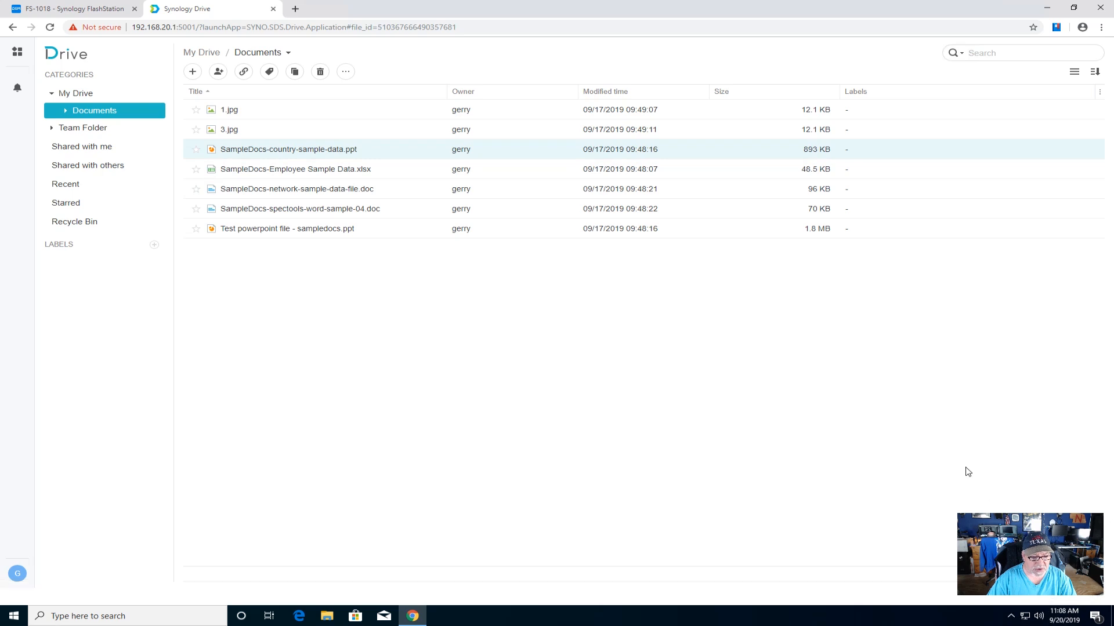
- Open SampleDocs-Employee Sample Data.xlsx from the Documents folder and look through the rows of Sheet1
left_click(279, 172)
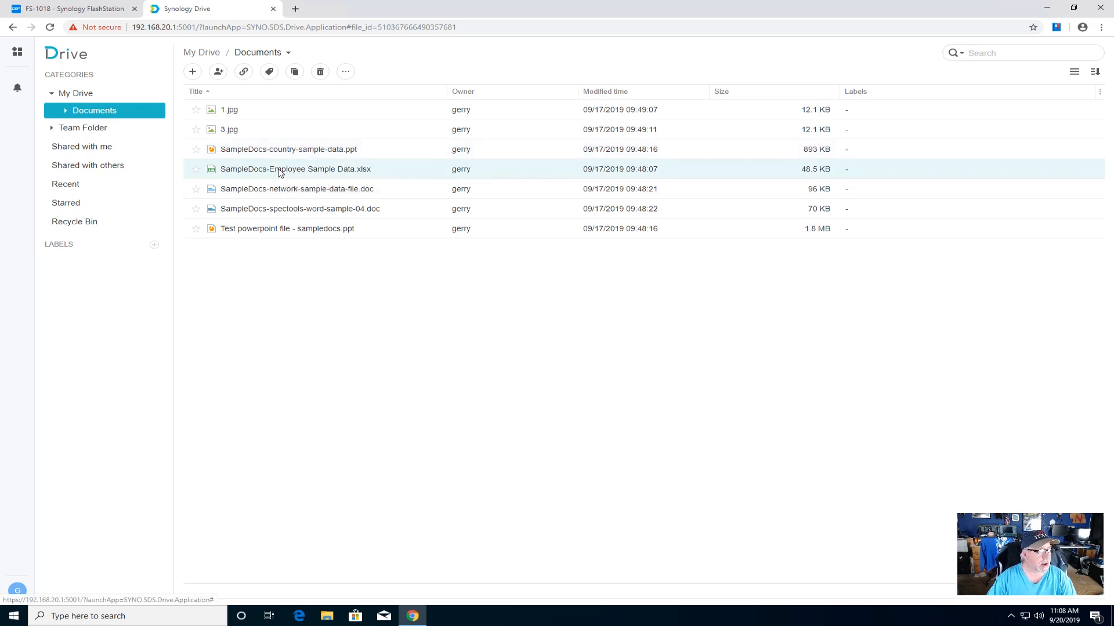
right_click(280, 171)
left_click(309, 180)
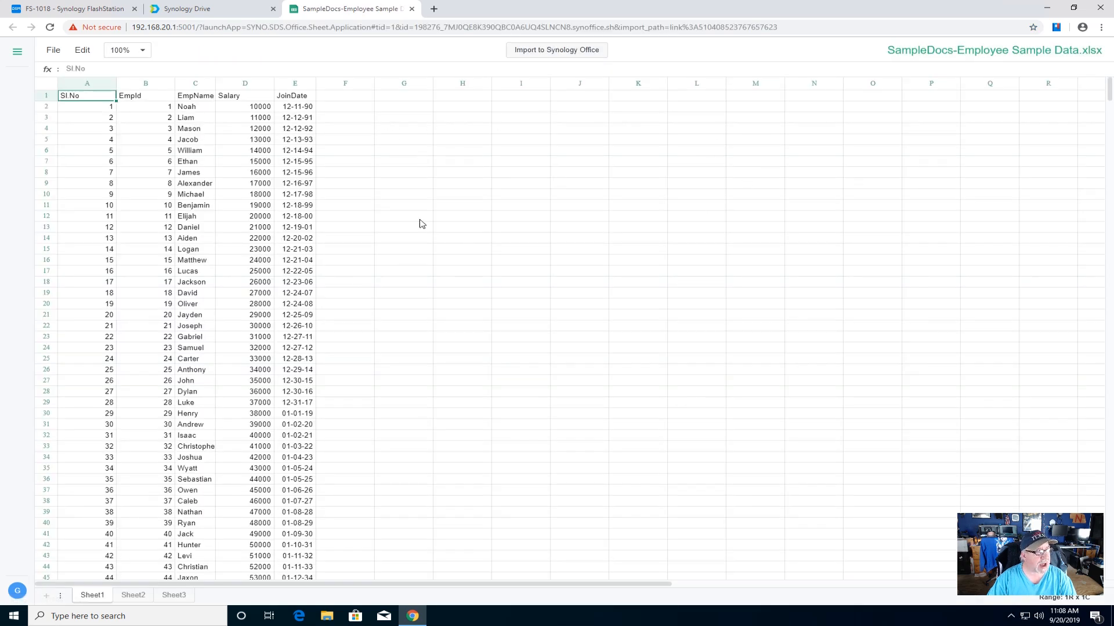
scroll(447, 246, "down", 10)
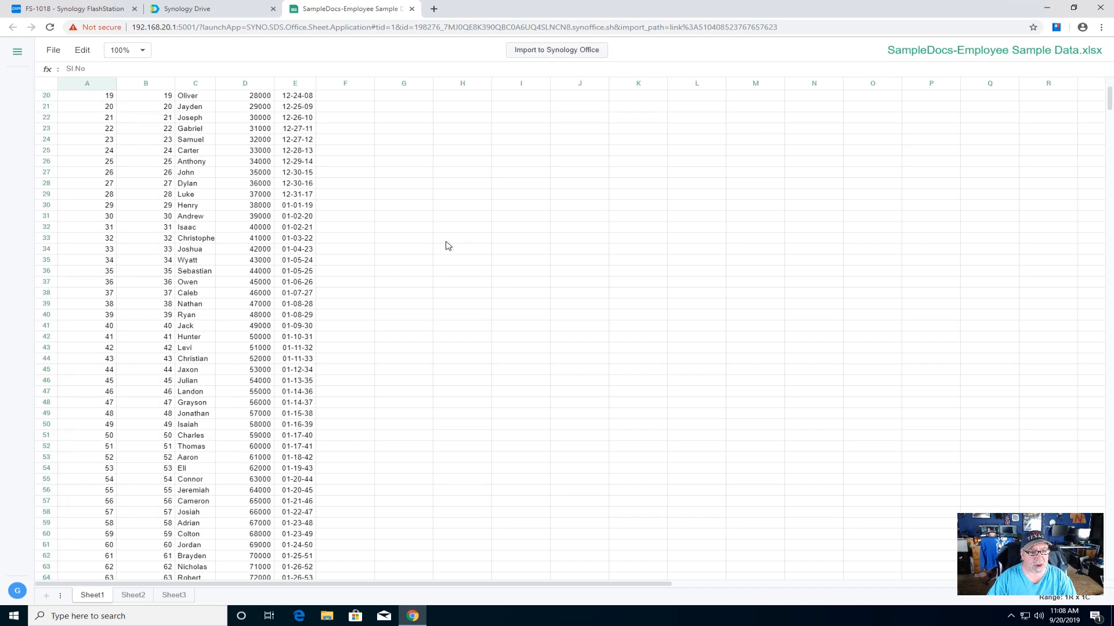
scroll(447, 246, "down", 11)
scroll(447, 246, "up", 10)
scroll(447, 246, "up", 11)
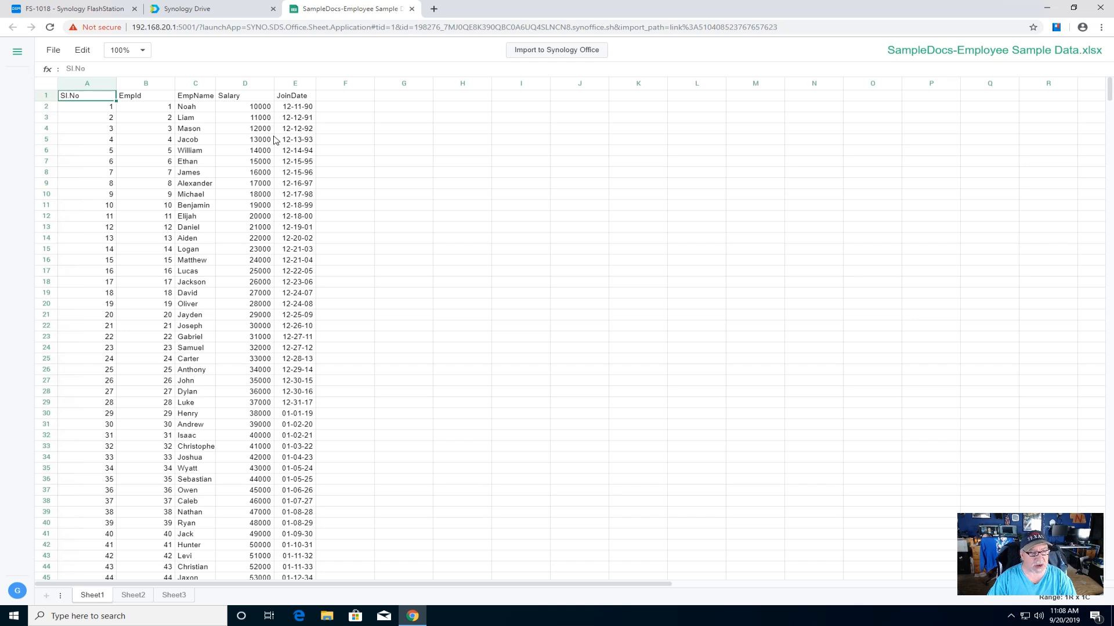
- Import the employee spreadsheet into Synology Office, enter "Add" in cell F1, and close the spreadsheet
left_click(558, 50)
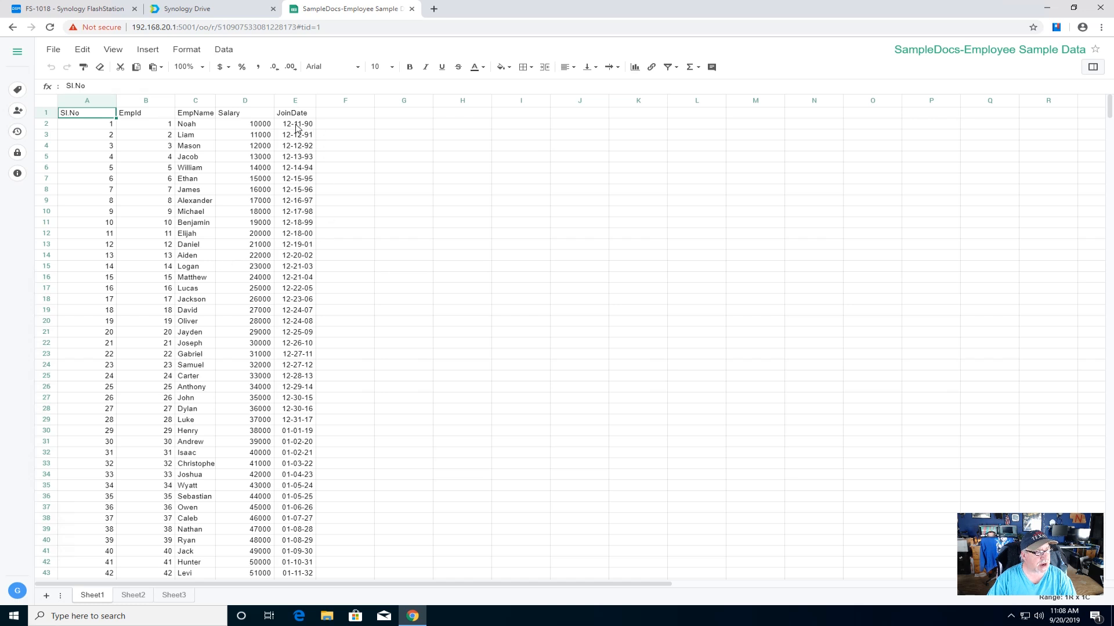
left_click(296, 168)
left_click(339, 117)
type("Add")
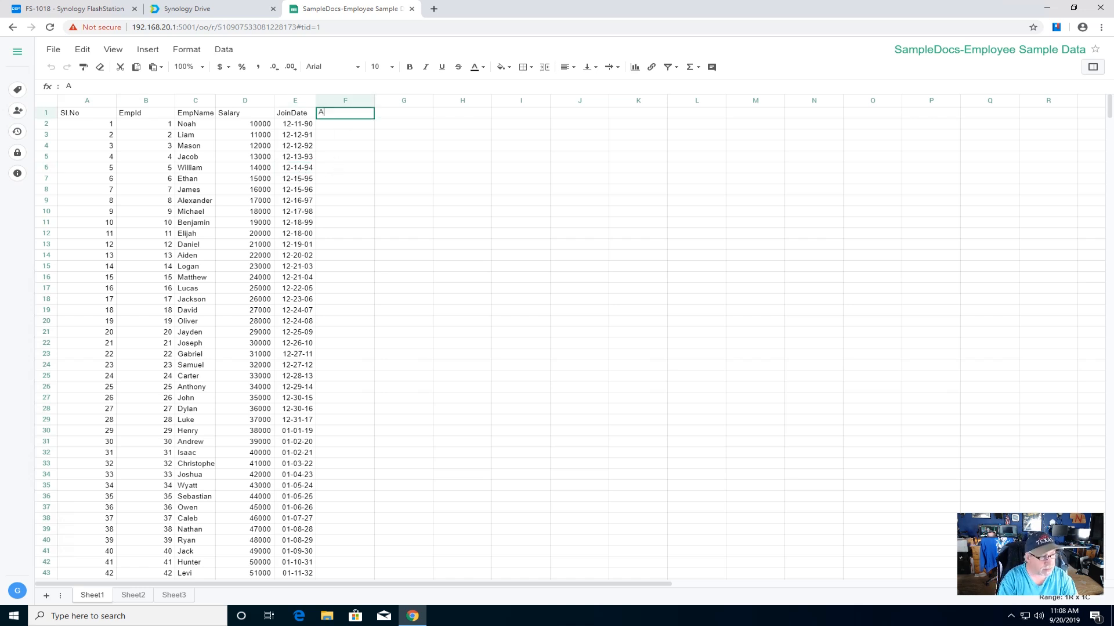
key("Tab")
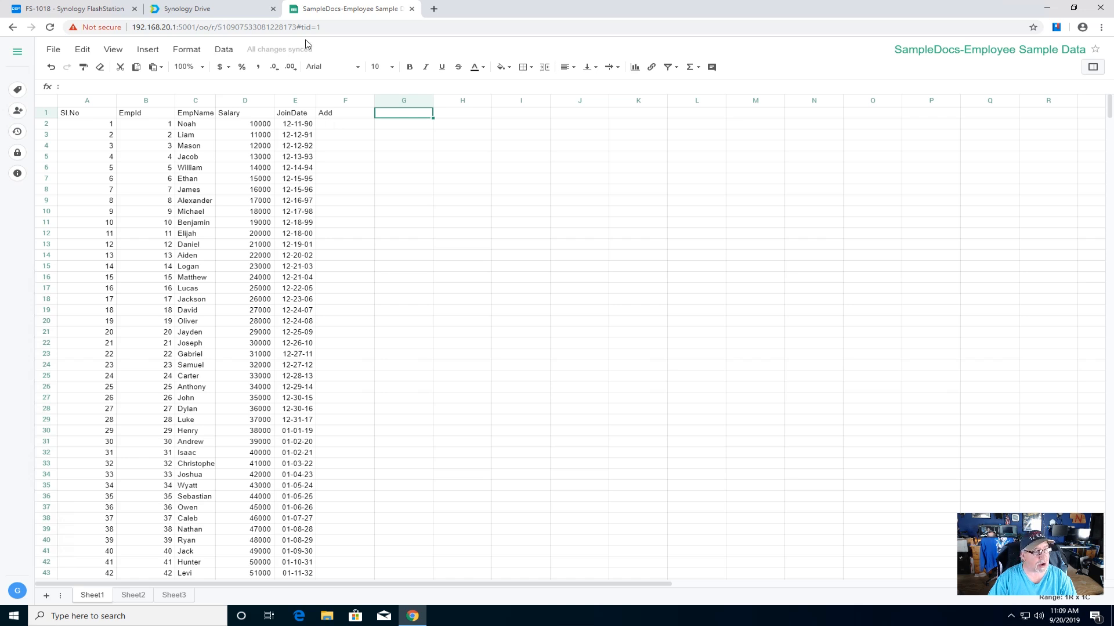
left_click(412, 9)
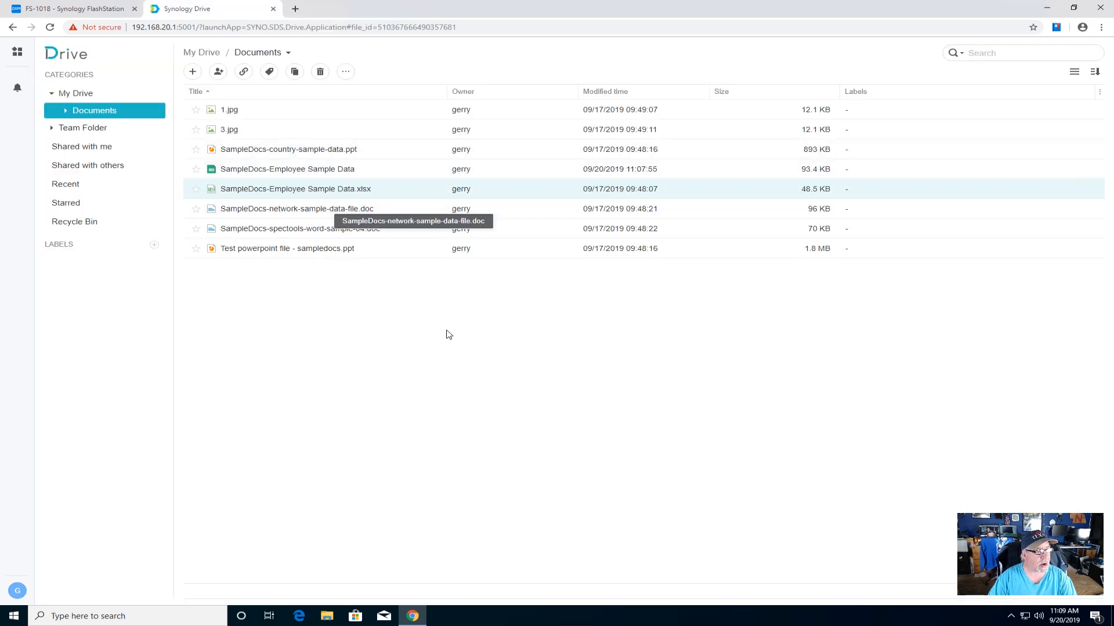
- Try to open SampleDocs-network-sample-data-file.doc from the Documents folder
left_click(299, 173)
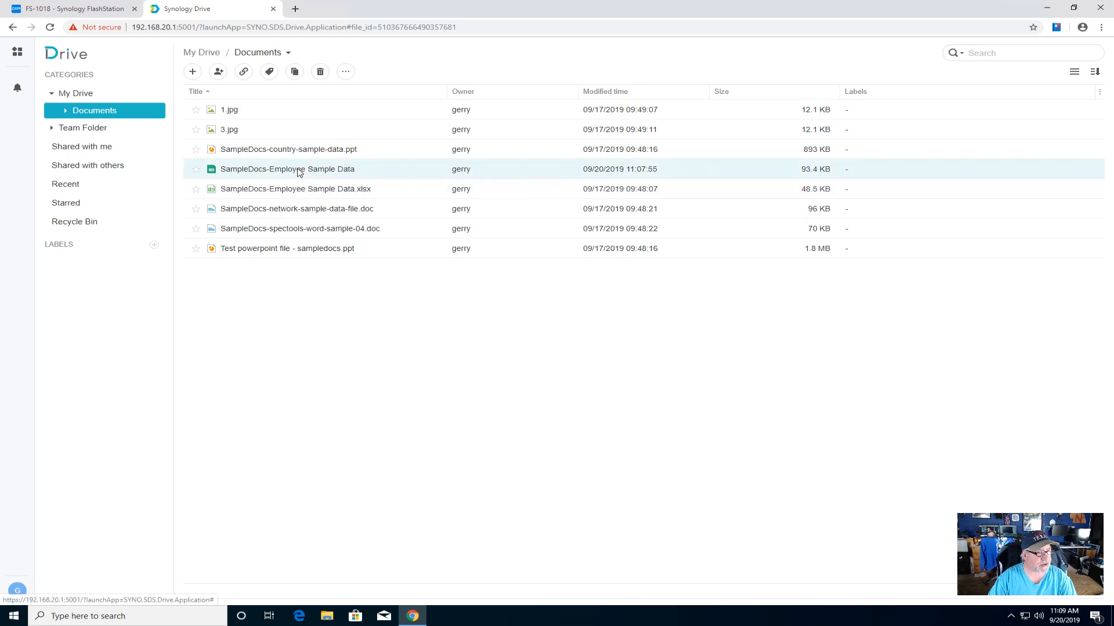
double_click(337, 215)
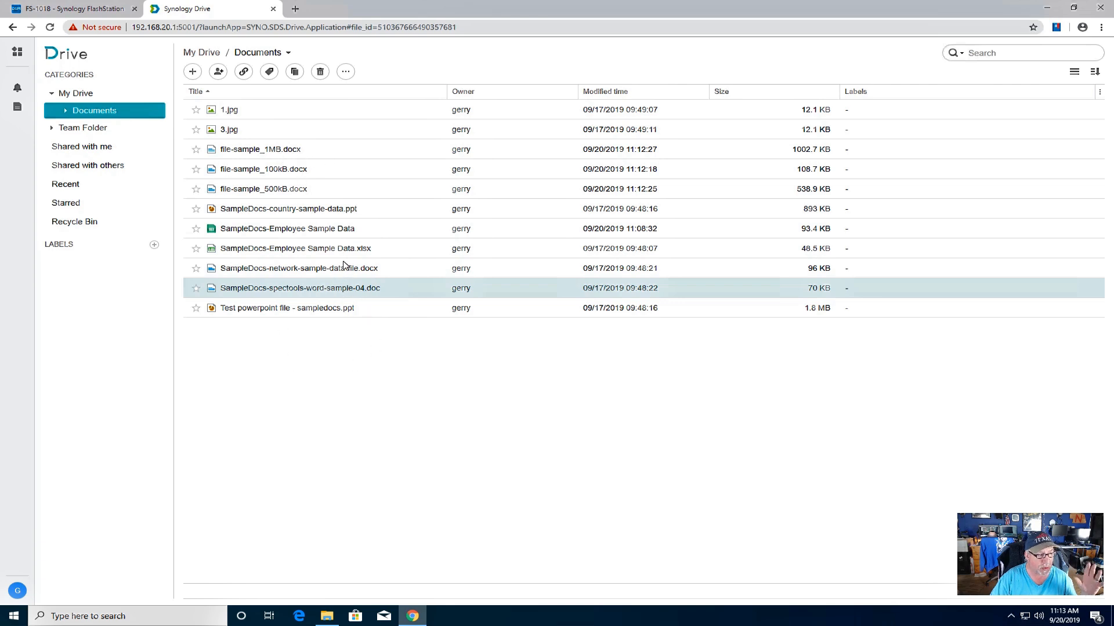
- Delete SampleDocs-network-sample-data-file.docx from the Documents folder to the Recycle Bin
left_click(291, 270)
right_click(292, 269)
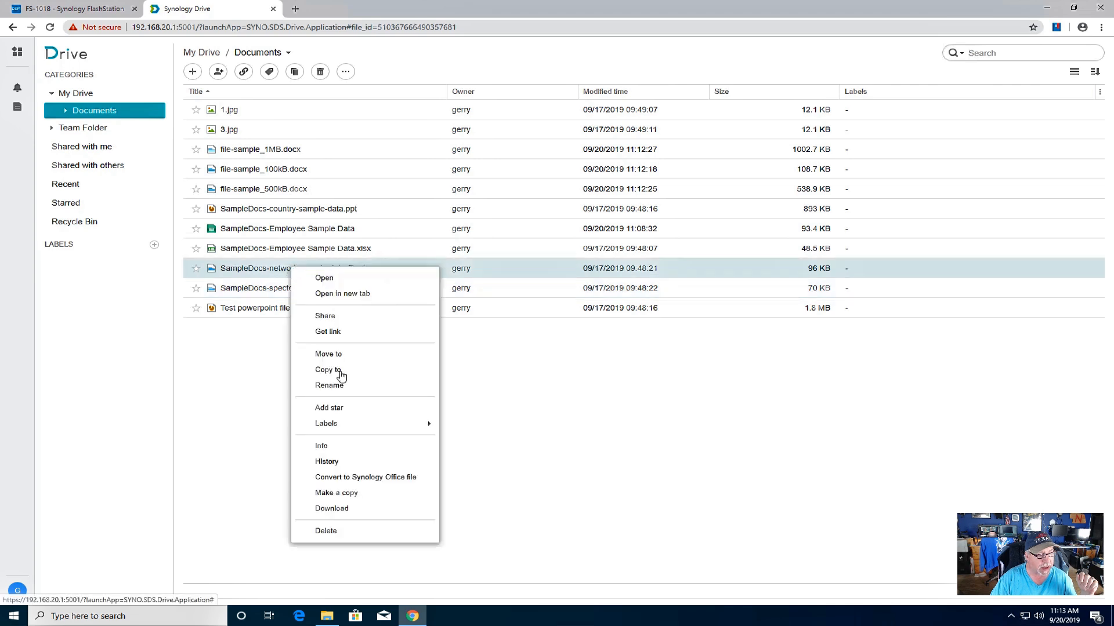
left_click(343, 532)
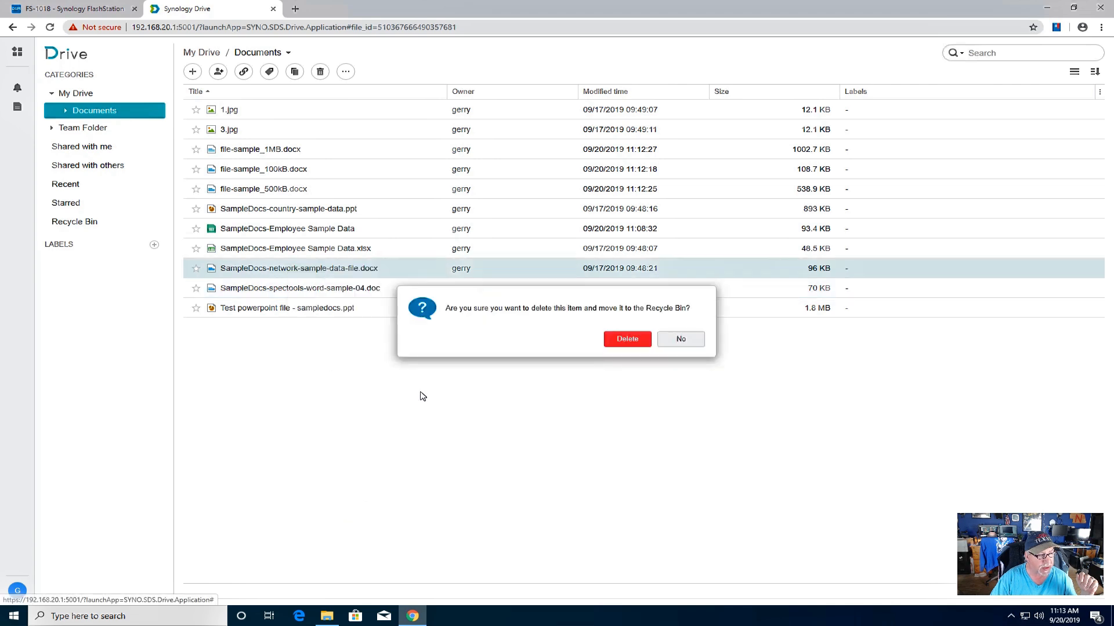
left_click(618, 346)
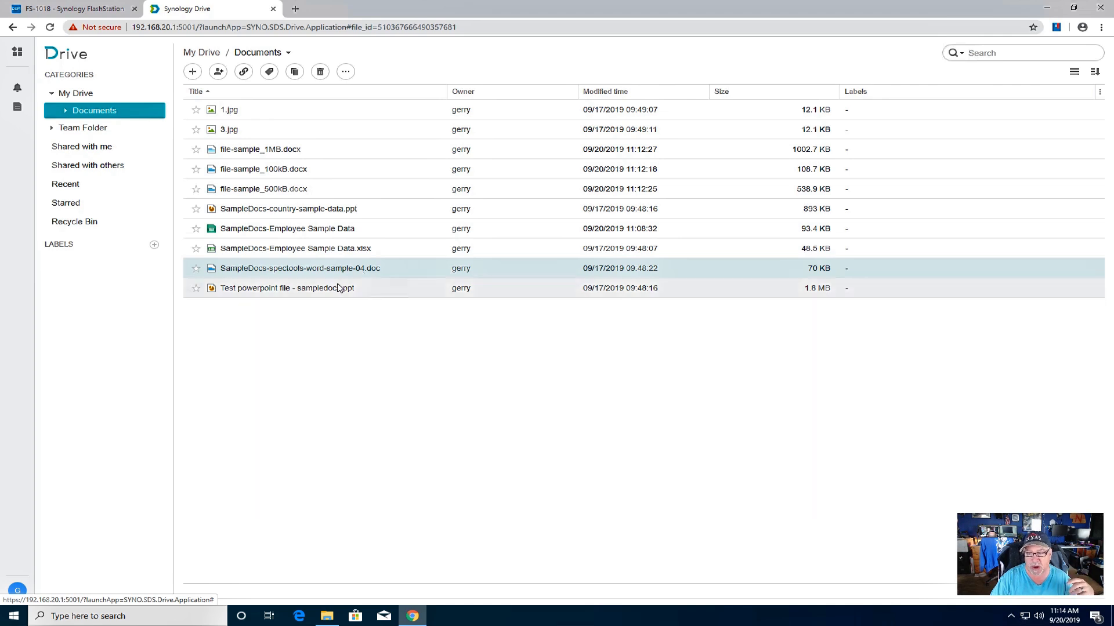
- Open file-sample_100kB.docx from the Documents folder and import it into Synology Office for editing
left_click(340, 288)
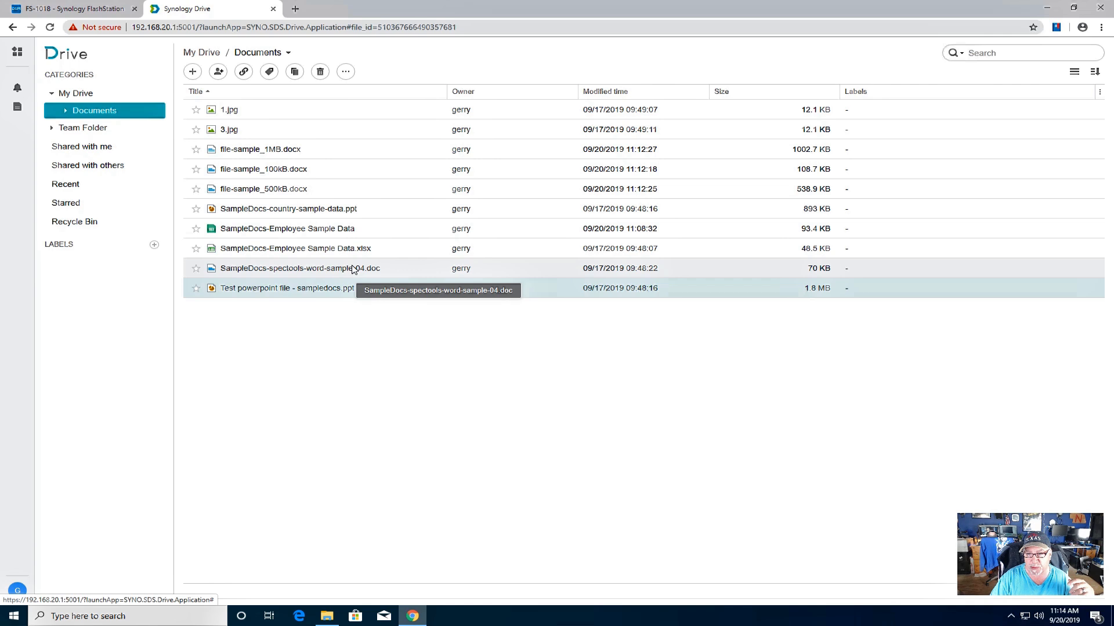
left_click(353, 268)
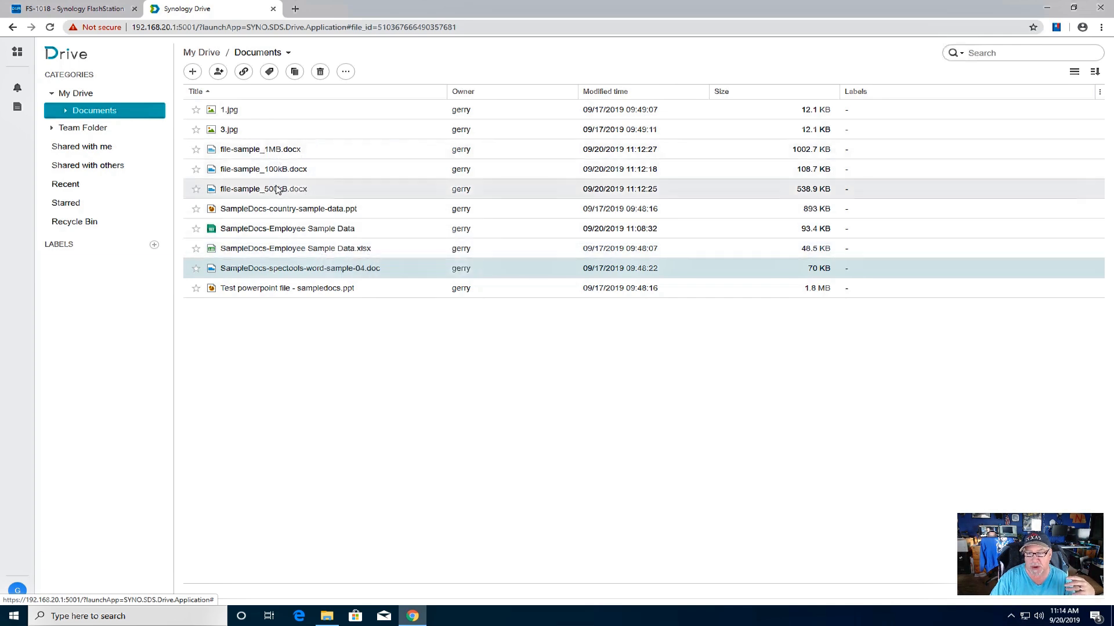
left_click(266, 171)
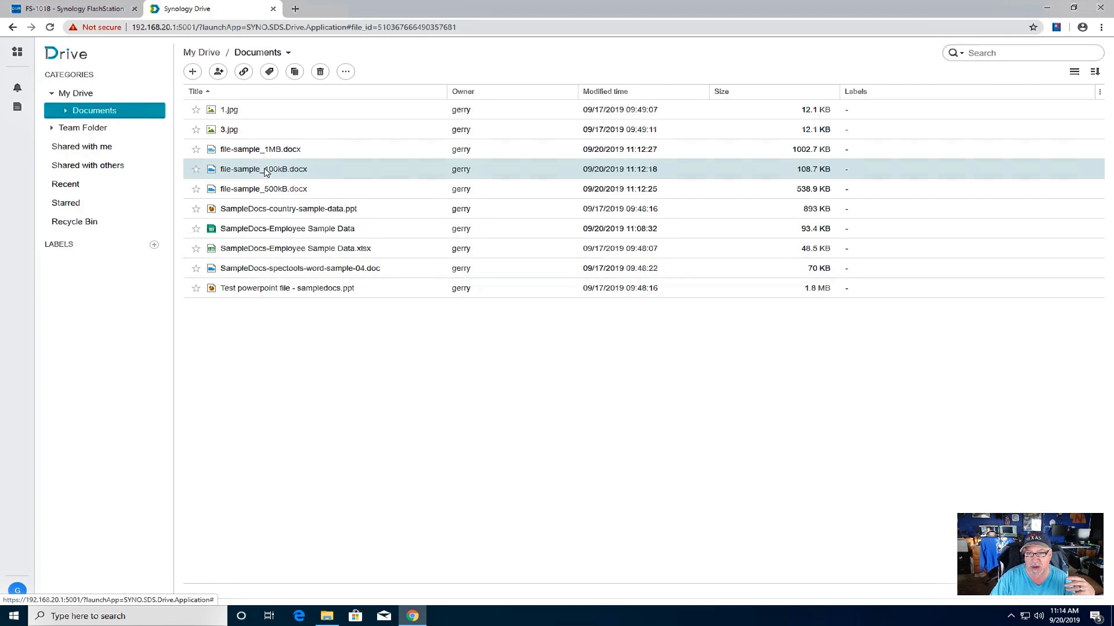
right_click(266, 170)
left_click(309, 181)
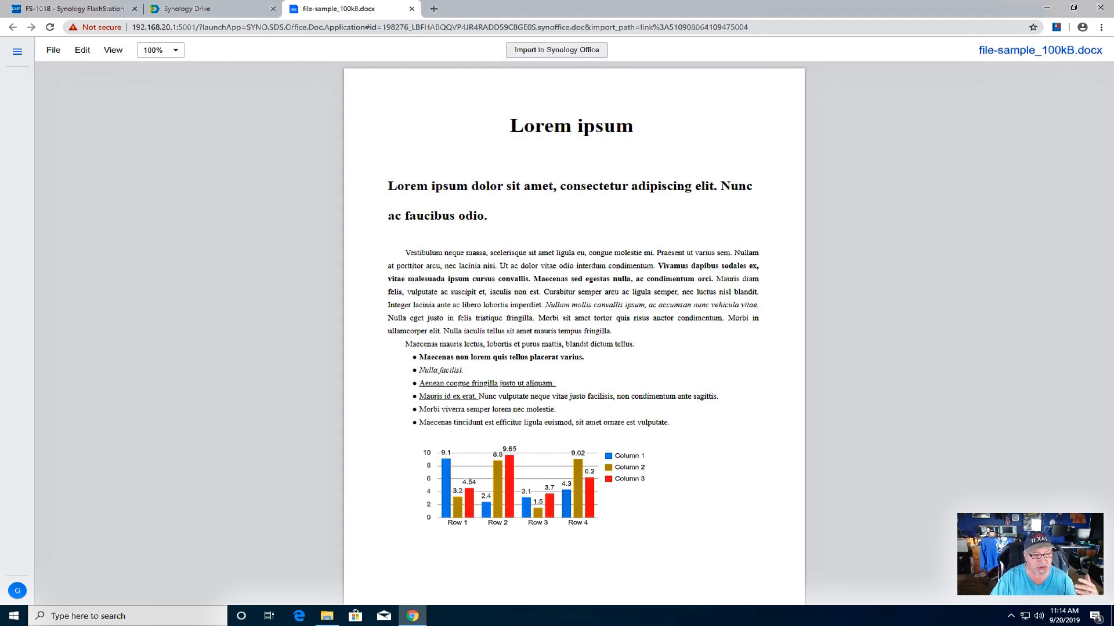
left_click(569, 51)
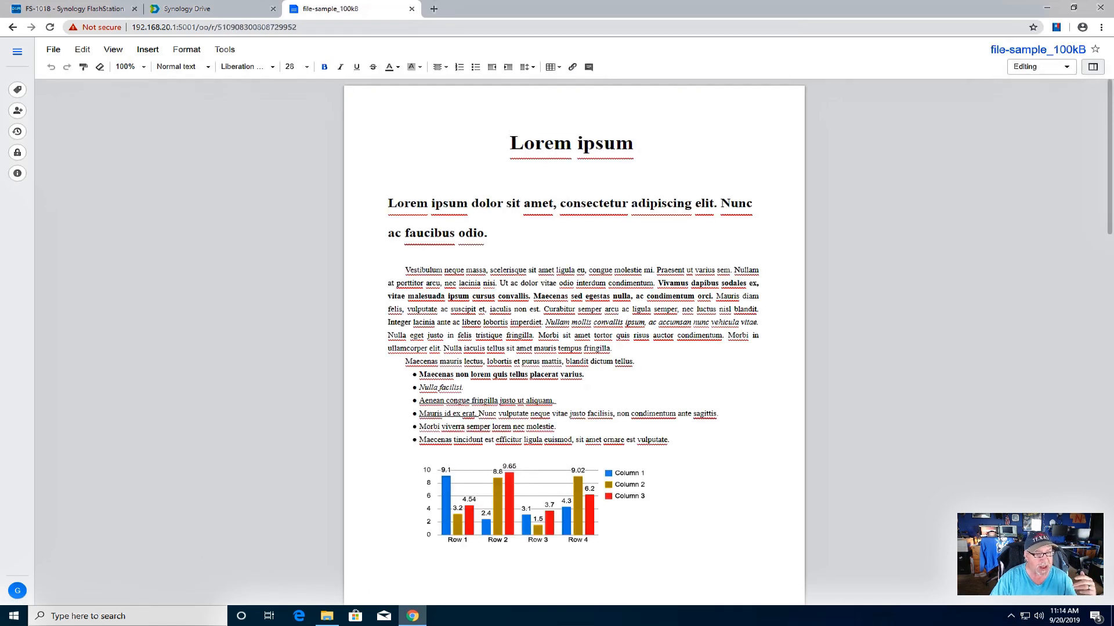
- Look through the imported file-sample_100kB document and examine its available editing modes
scroll(574, 343, "down", 15)
scroll(574, 342, "down", 7)
scroll(574, 342, "up", 4)
scroll(574, 343, "up", 15)
scroll(574, 342, "up", 6)
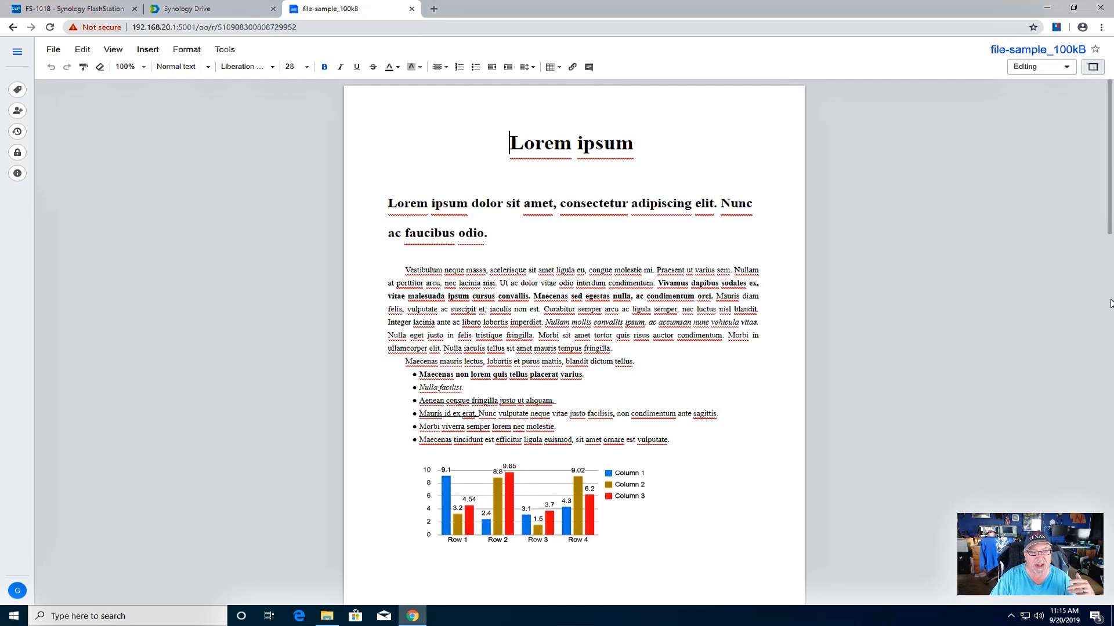
left_click(1066, 68)
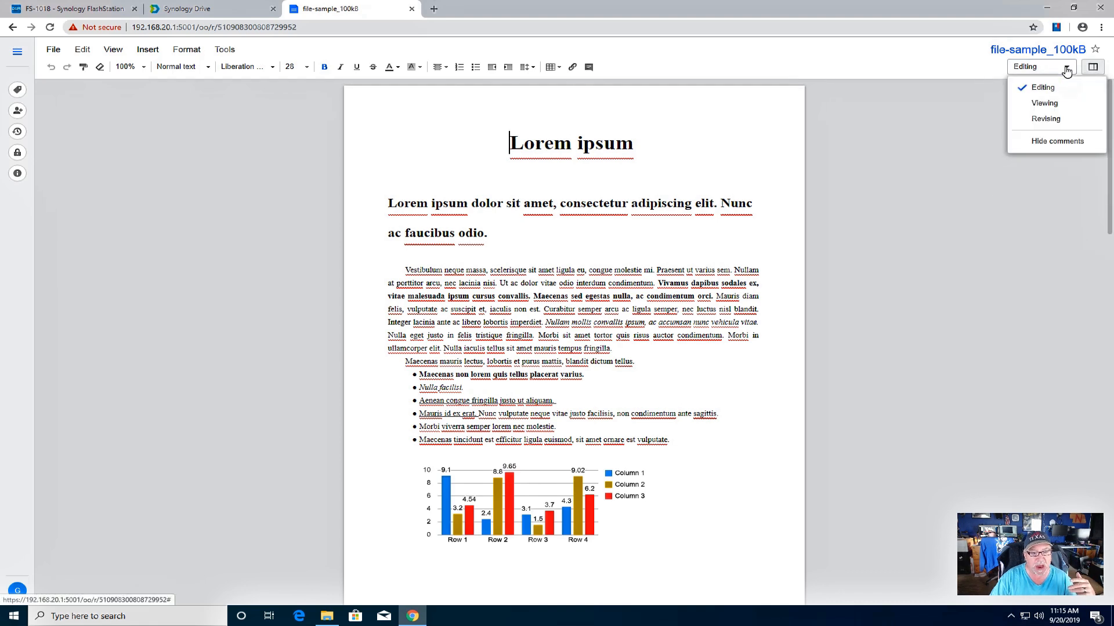
left_click(1066, 67)
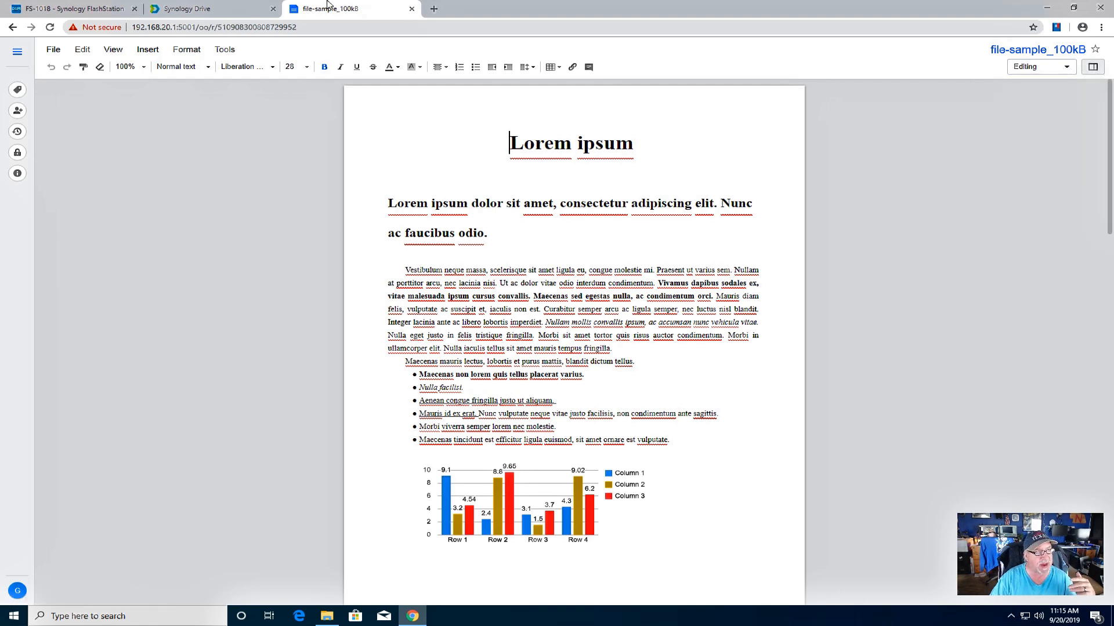
left_click(1067, 68)
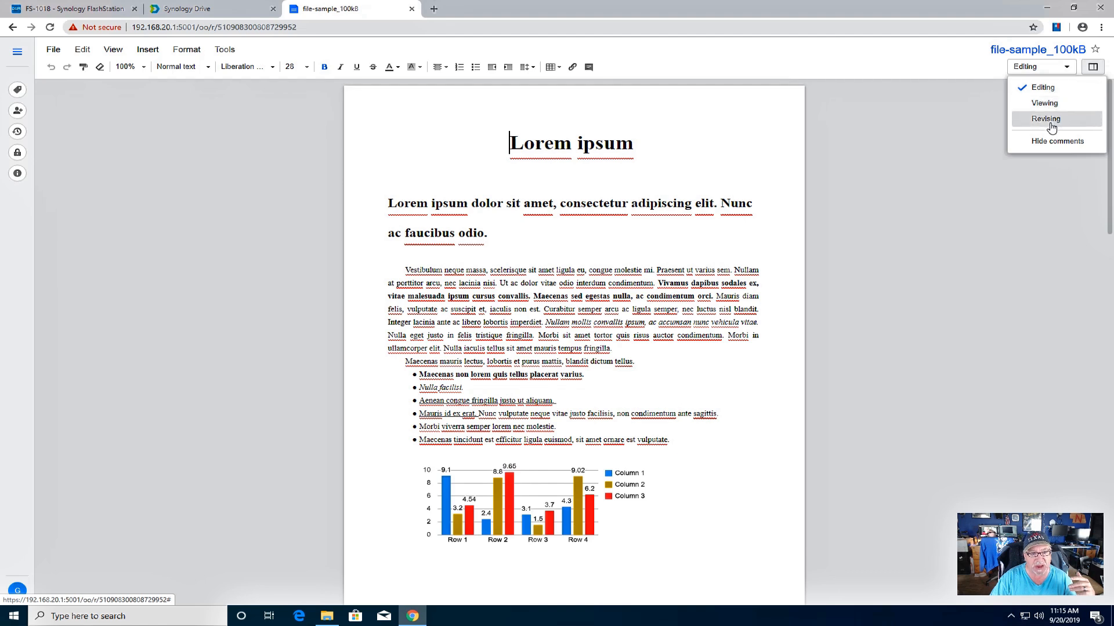
left_click(1068, 68)
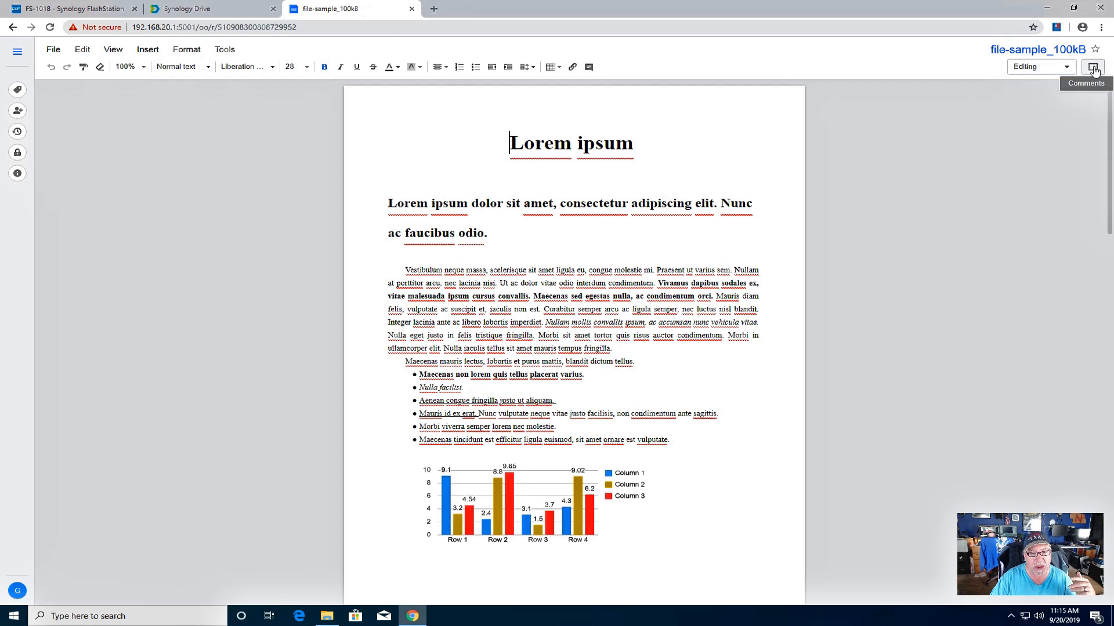
- Check the comments of file-sample_100kB, hide them again, and close the document
left_click(1092, 68)
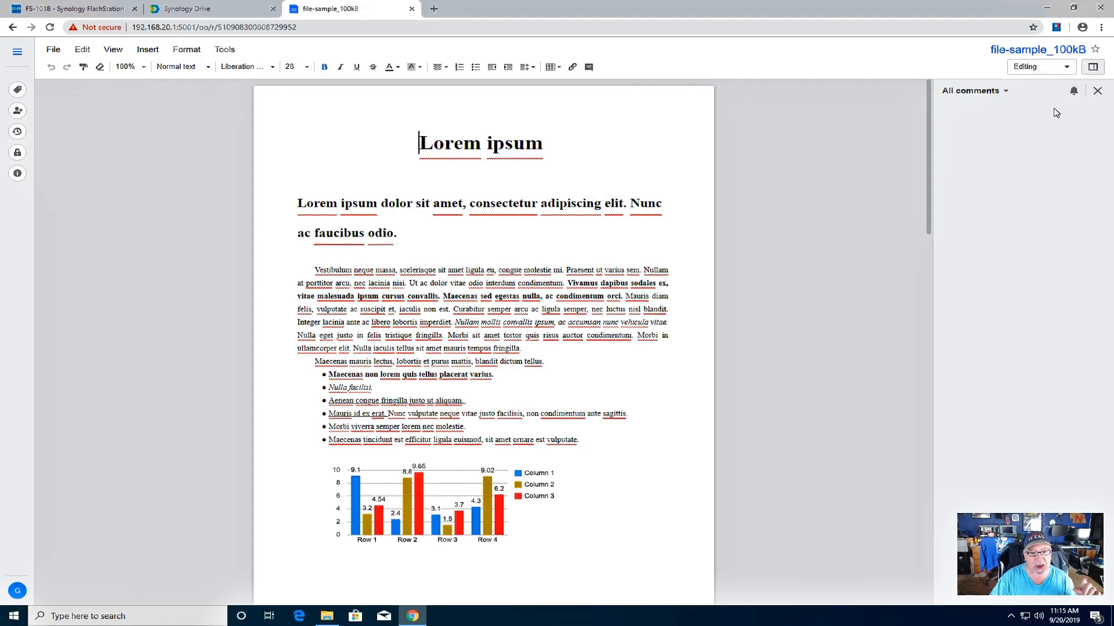
left_click(1097, 92)
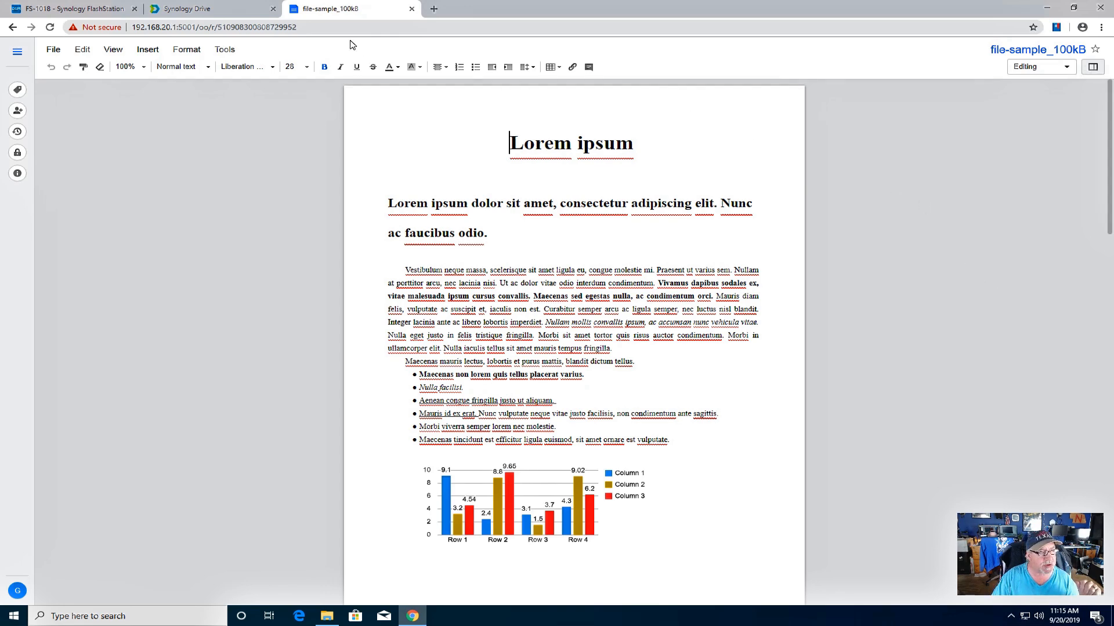
left_click(412, 9)
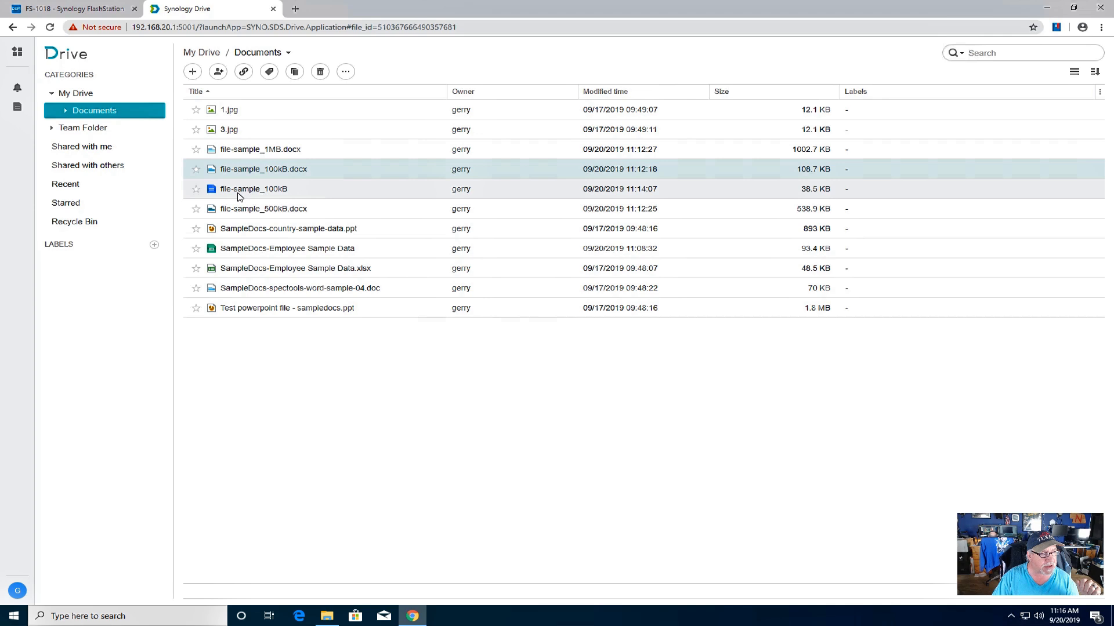
- Open file-sample_1MB.docx from the Documents folder and import it into Synology Office
double_click(280, 150)
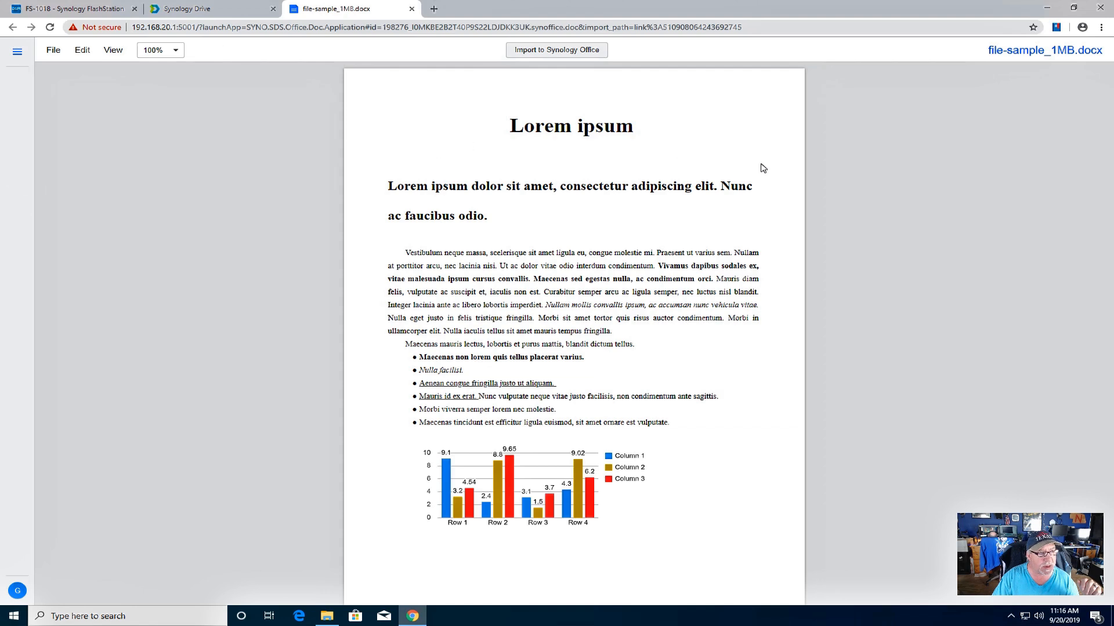
left_click(555, 50)
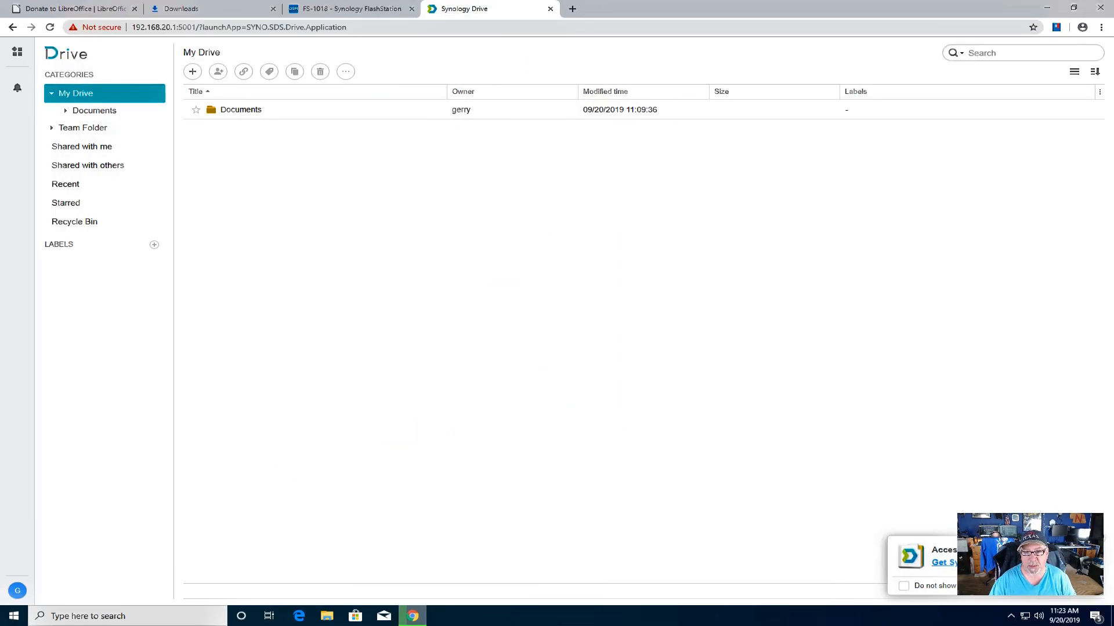
- Open "Test powerpoint file - sampledocs.ppt" from the Documents folder of My Drive
left_click(90, 113)
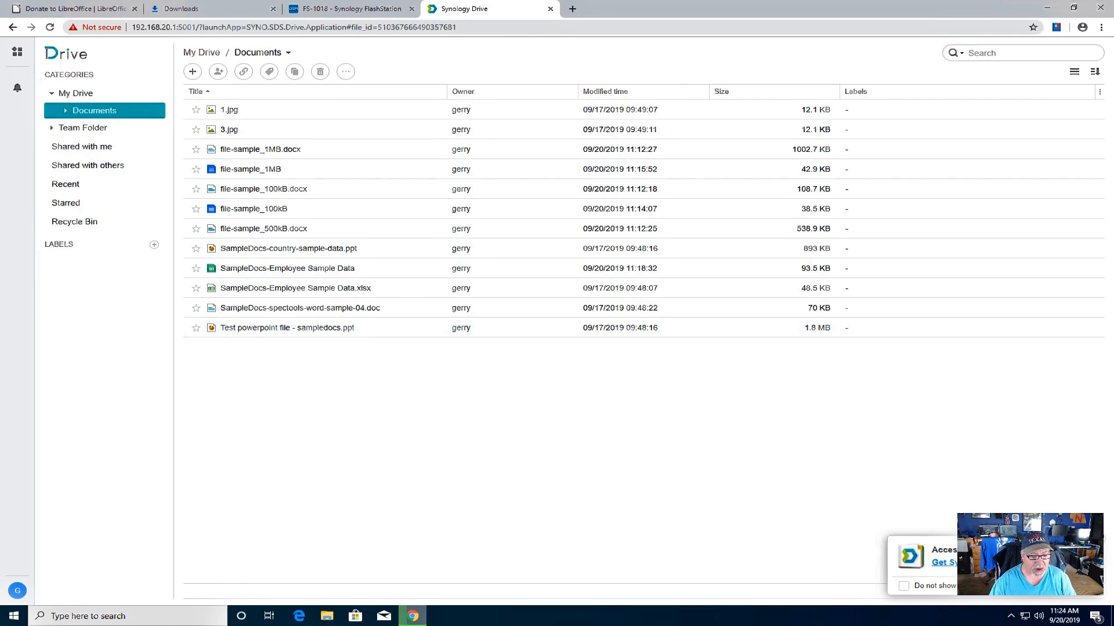
right_click(253, 334)
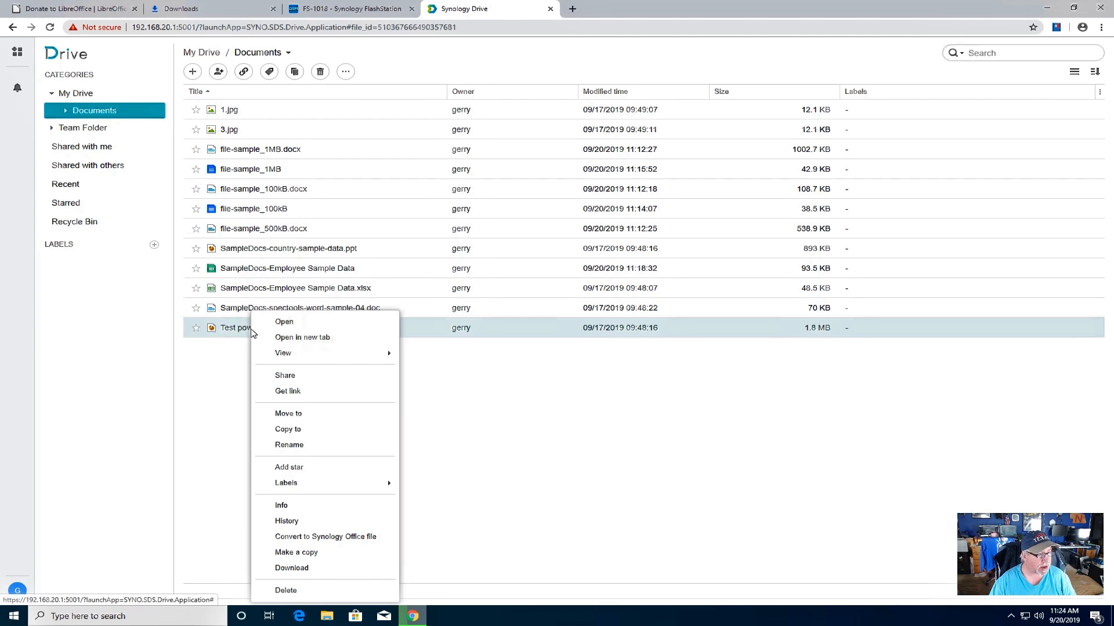
mouse_move(340, 355)
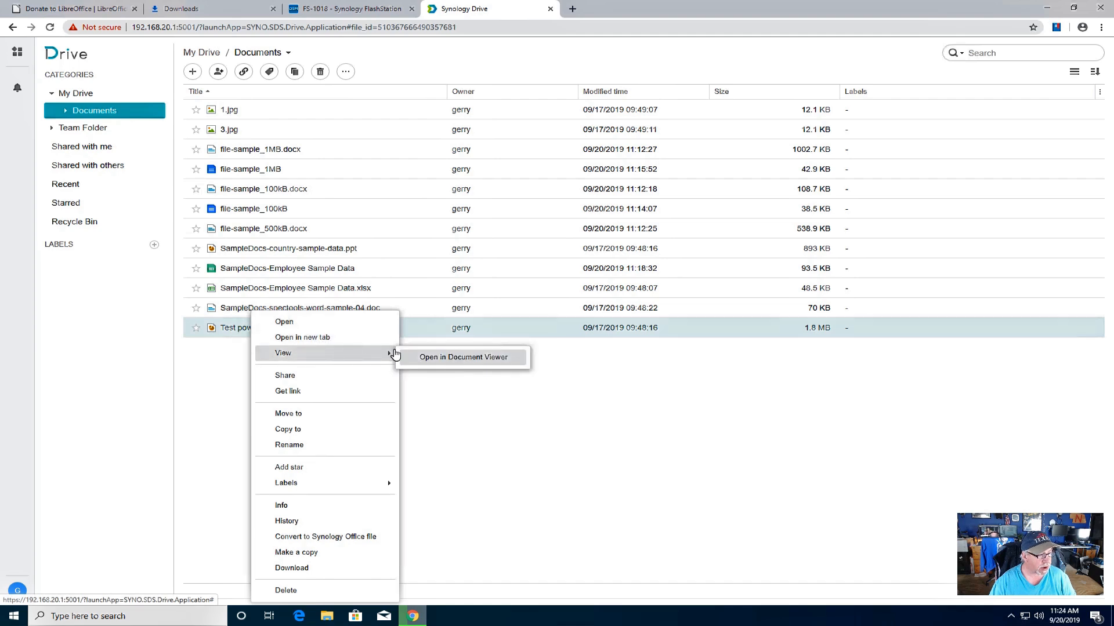
left_click(296, 322)
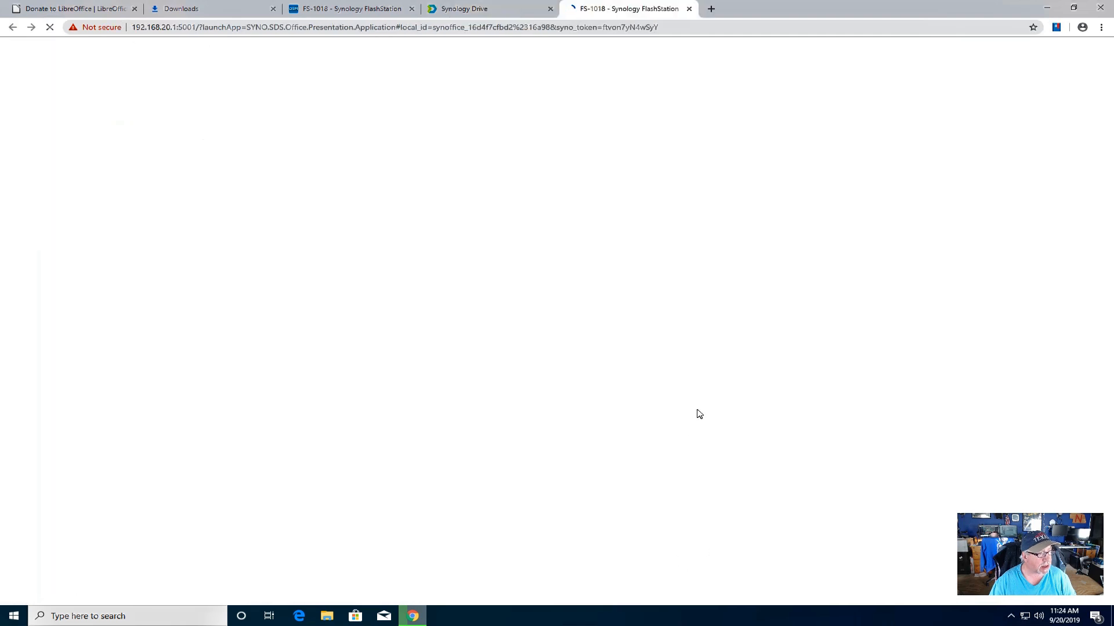
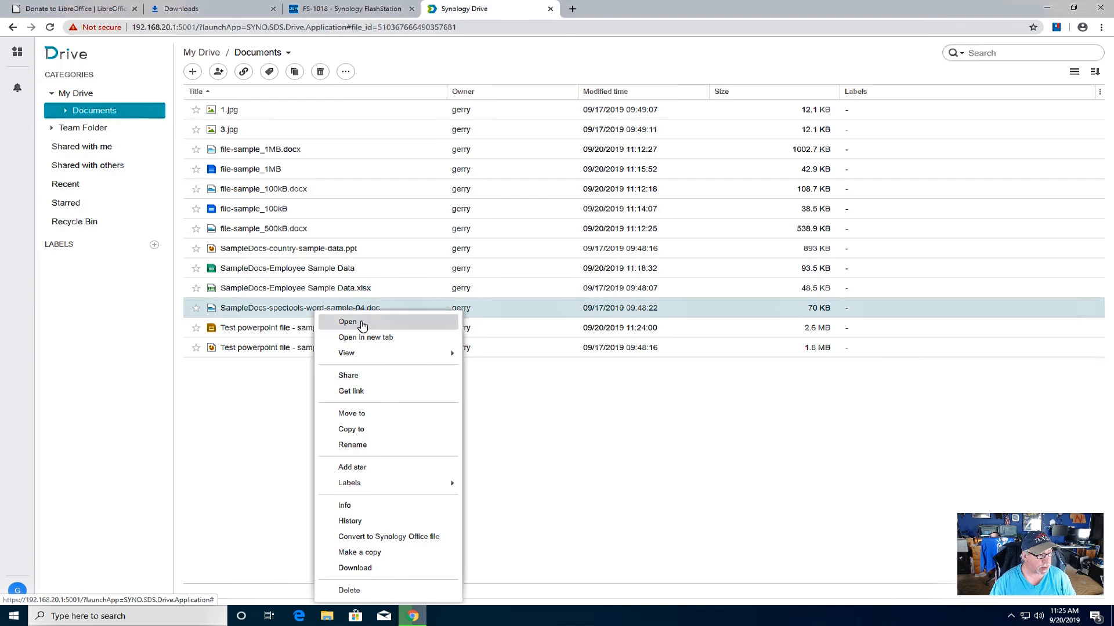
- Open SampleDocs-spectools-word-sample-04.doc, import it into Synology Office, and close the document
left_click(363, 327)
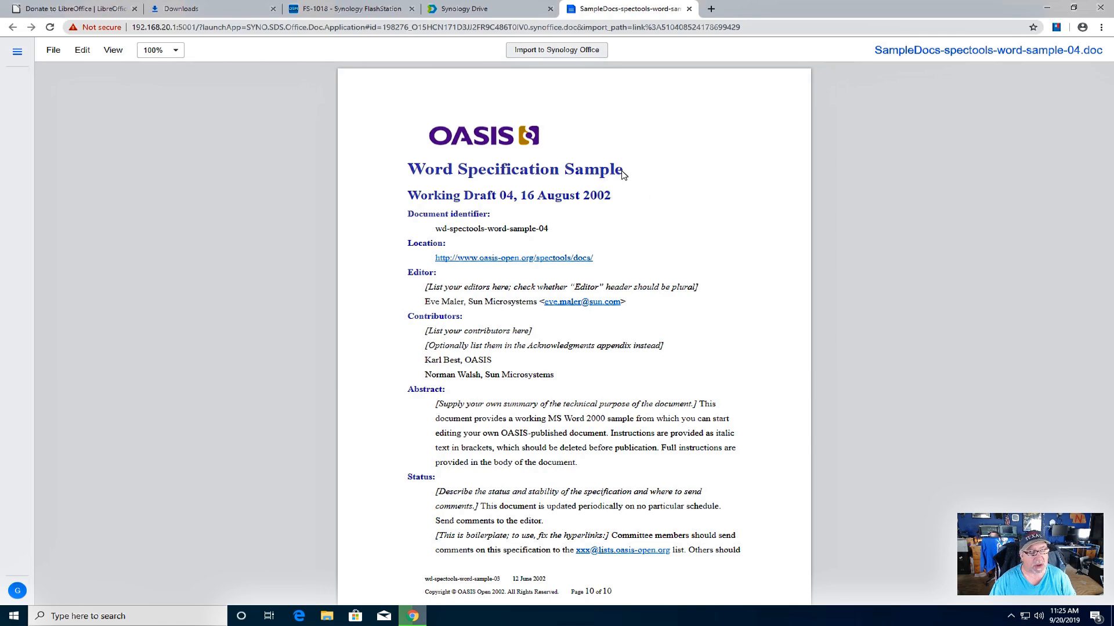
left_click(555, 52)
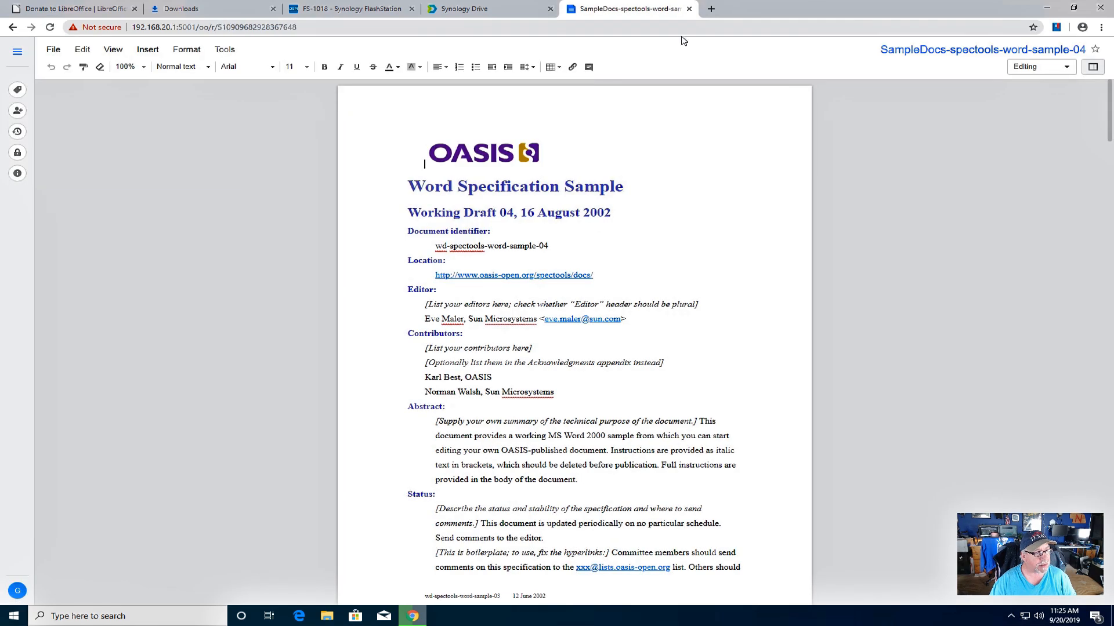
left_click(689, 8)
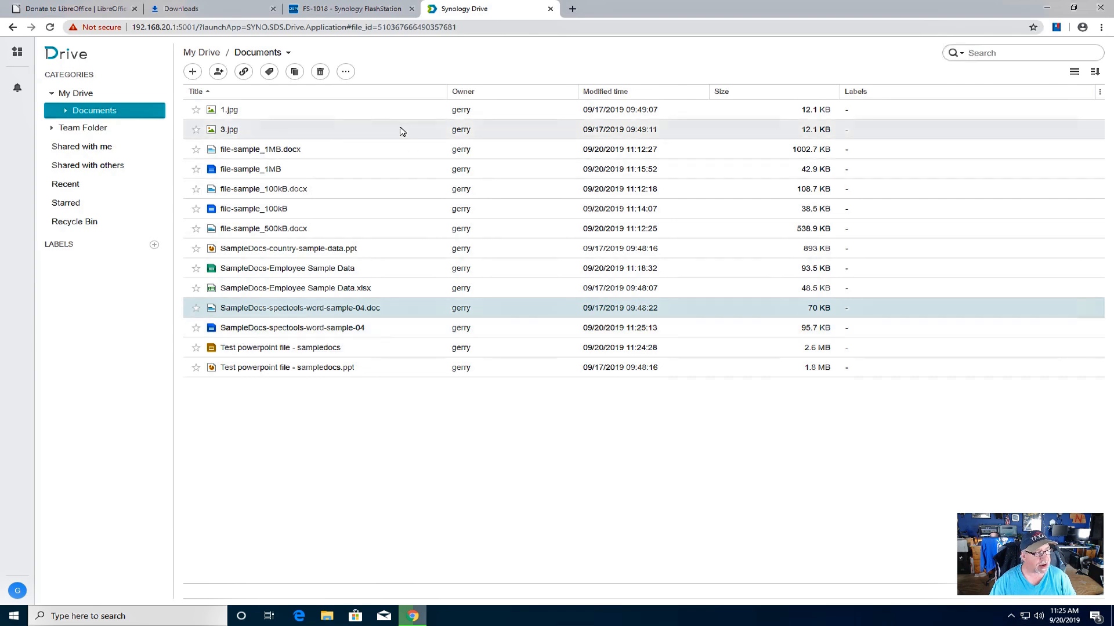
- In File Explorer, browse to the Documents folder of Synology Drive and examine the Synology Drive options for "Test powerpoint file - sampledocs.ppt"
left_click(327, 616)
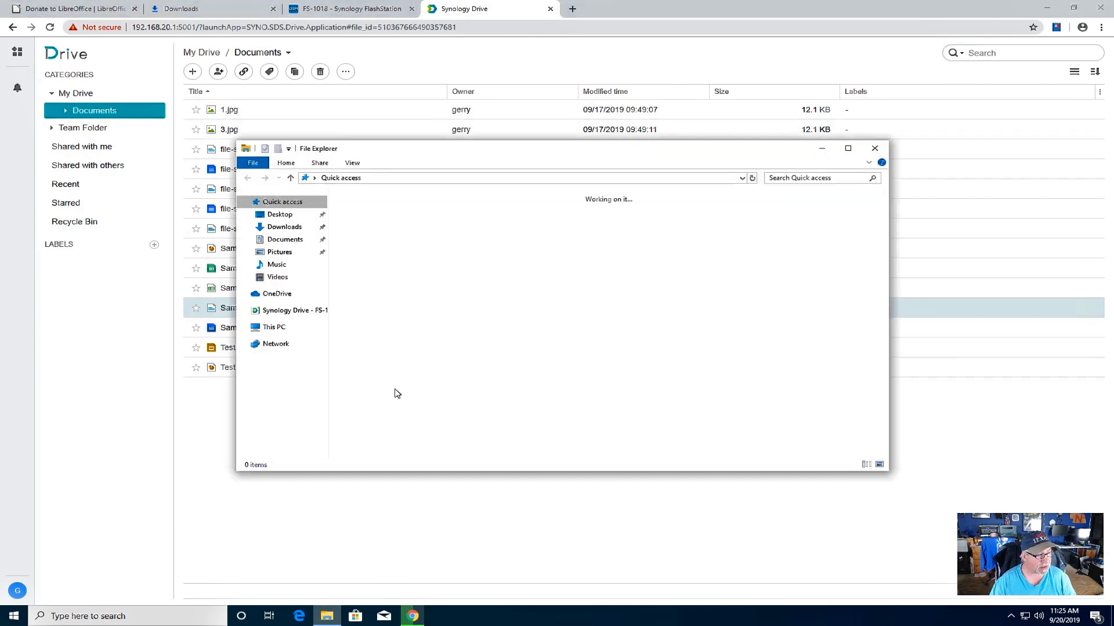
left_click(286, 312)
left_click(372, 210)
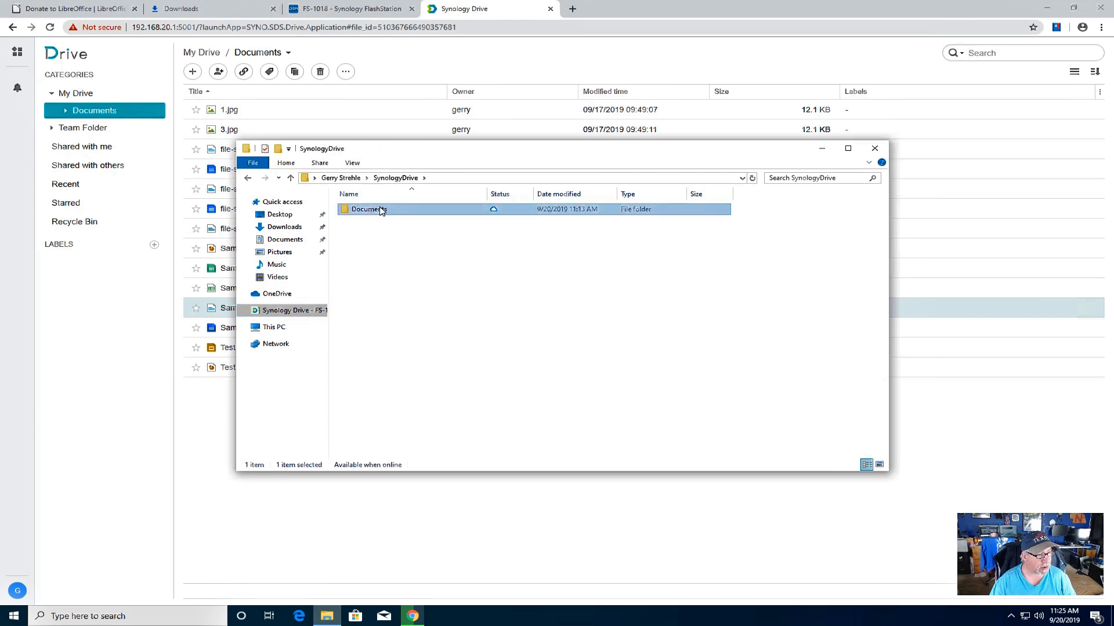
double_click(378, 209)
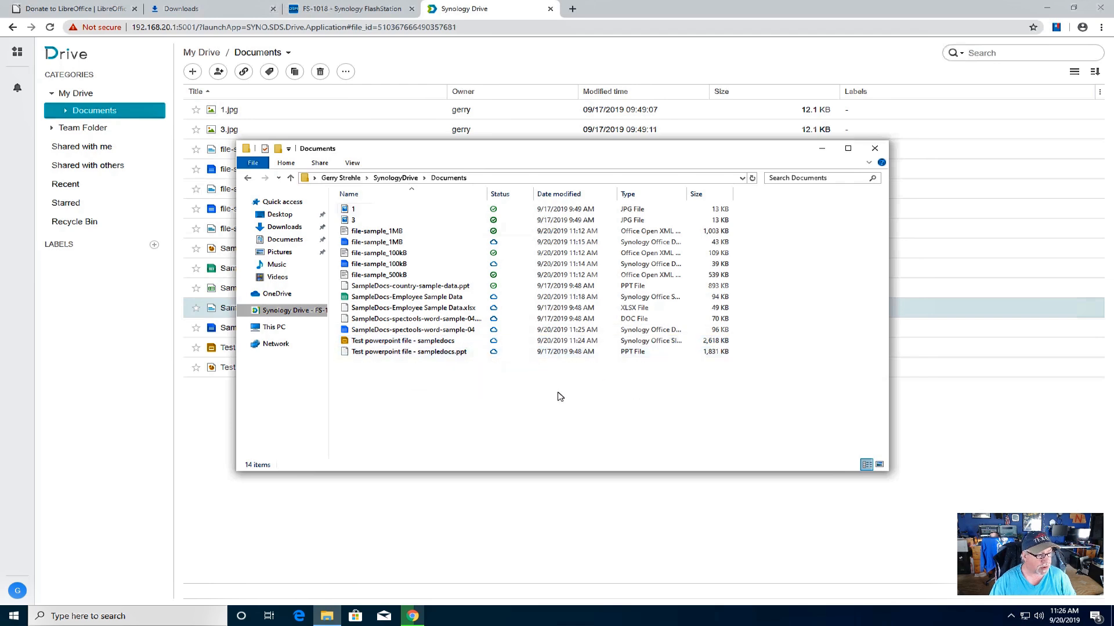
right_click(408, 355)
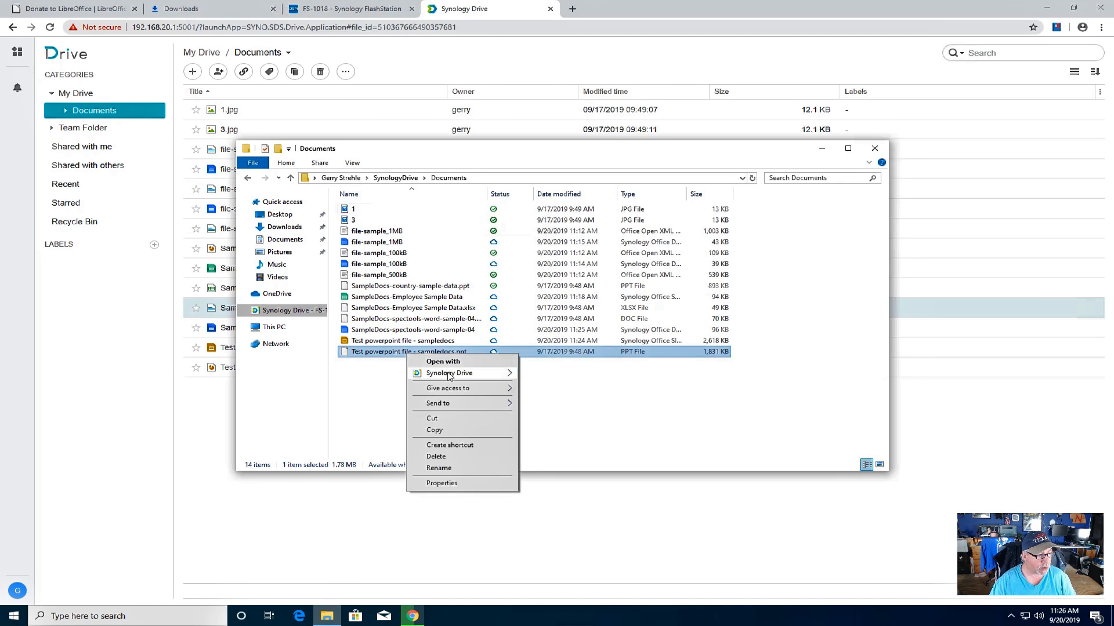
mouse_move(449, 378)
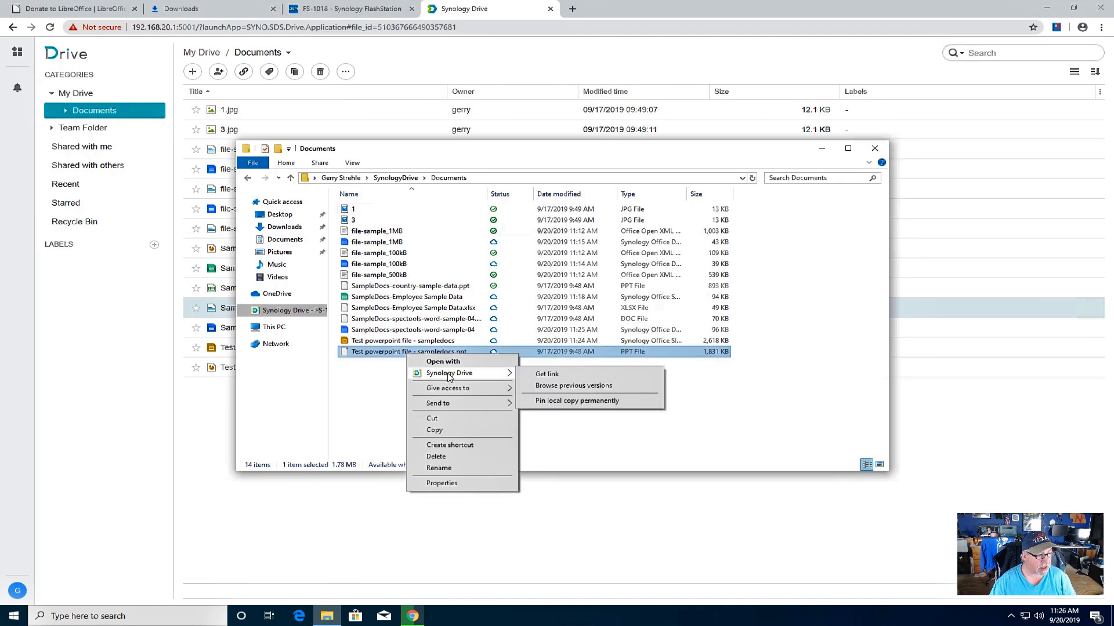
- Try to open the Synology Office presentation "Test powerpoint file - sampledocs" from the synced folder, proceeding to fs-1018 as unsafe, and close the page
right_click(418, 344)
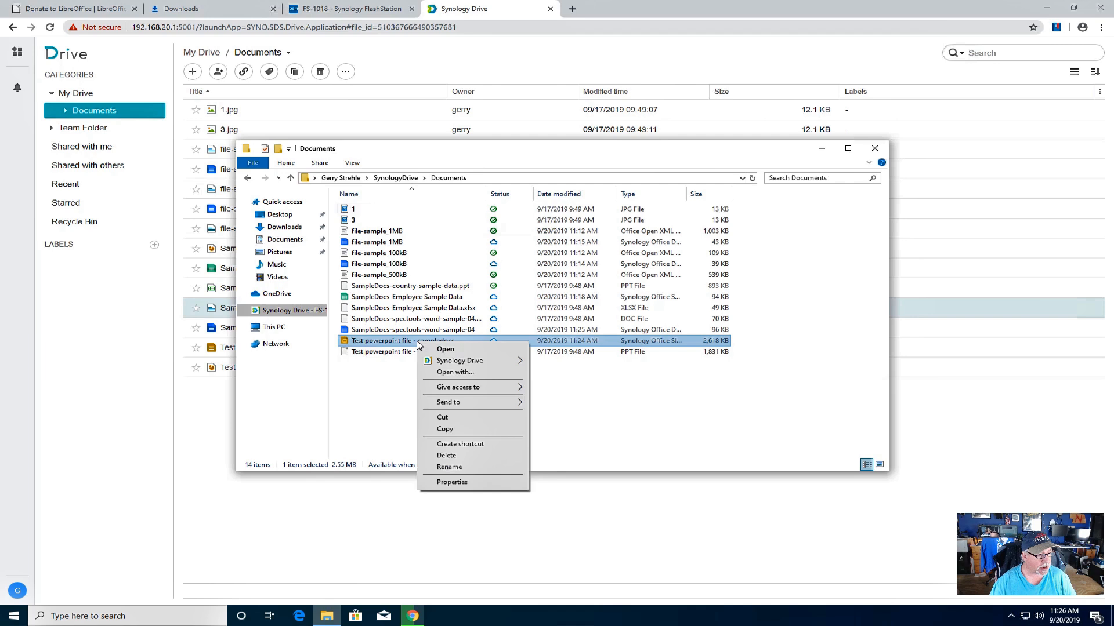
left_click(444, 350)
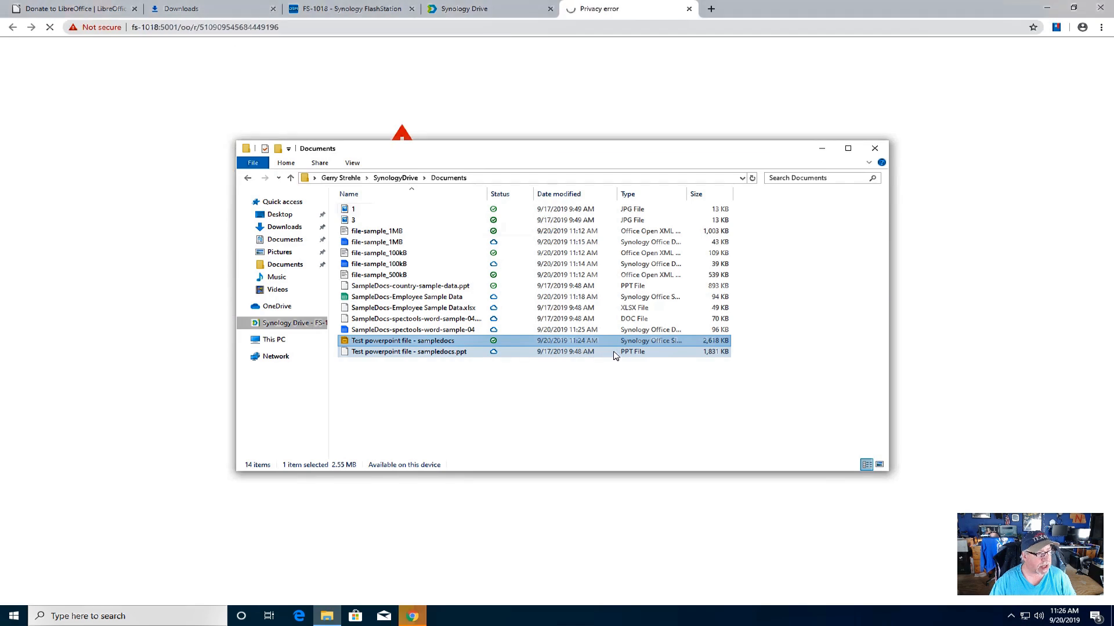
left_click(822, 149)
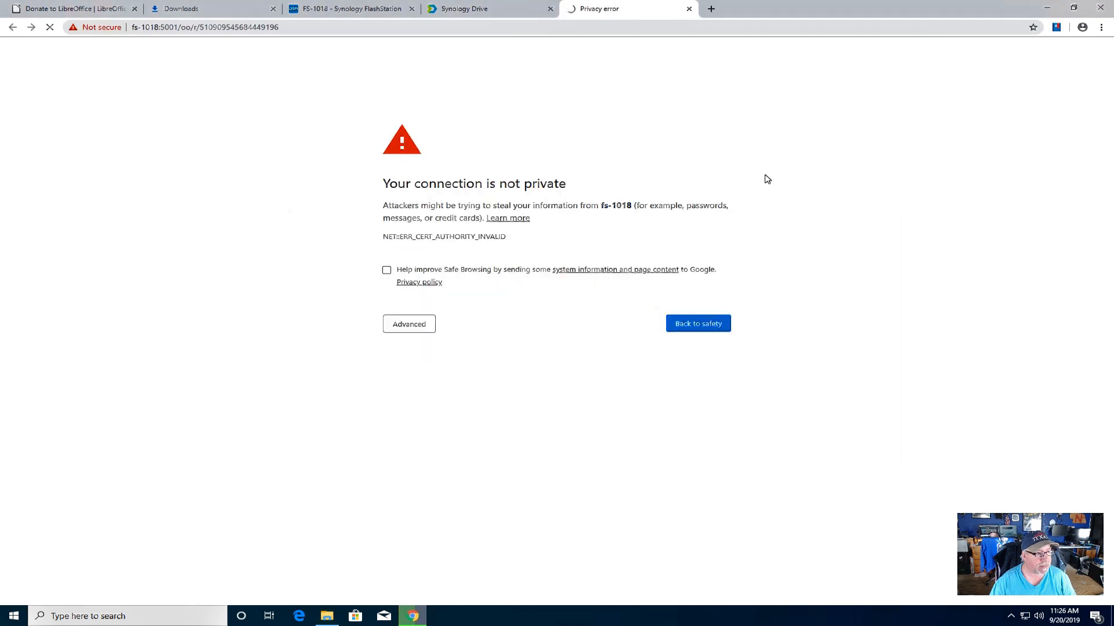
left_click(431, 323)
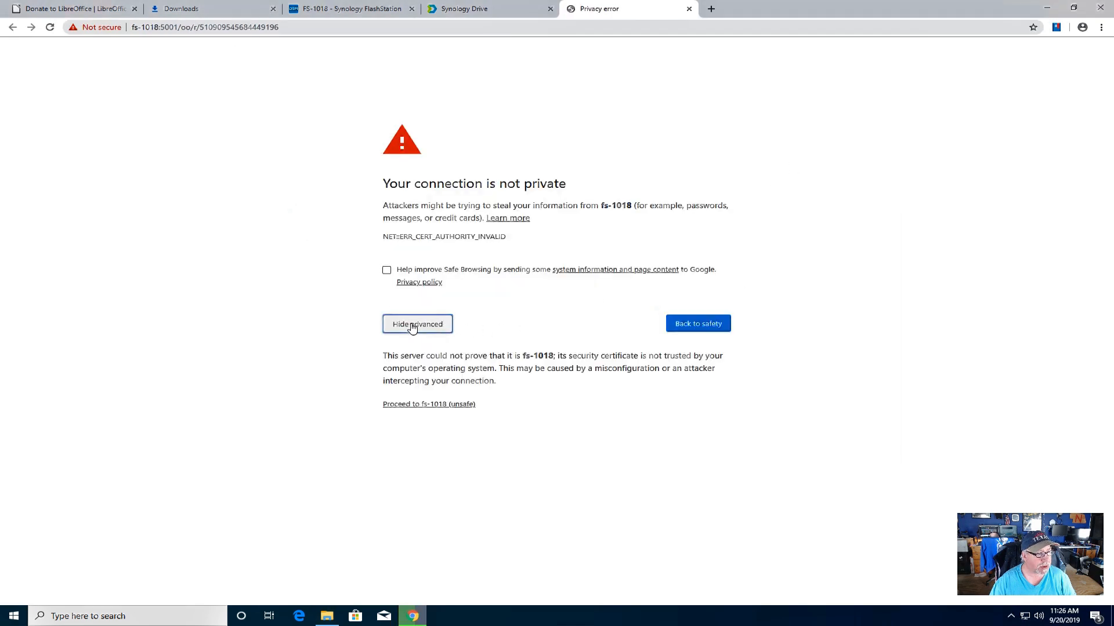
left_click(432, 404)
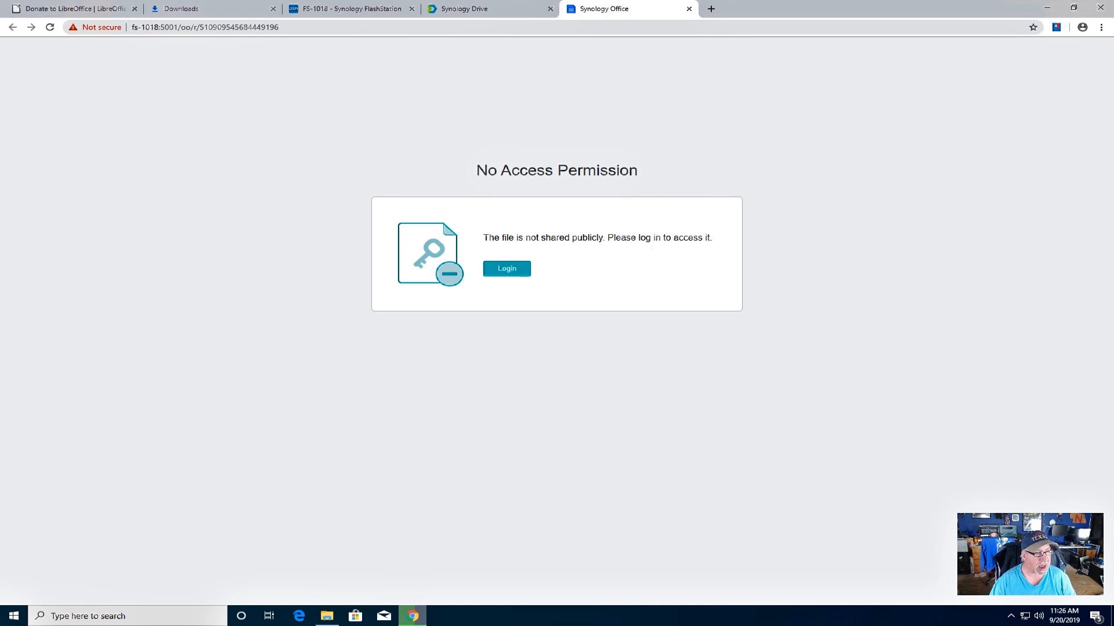
left_click(688, 9)
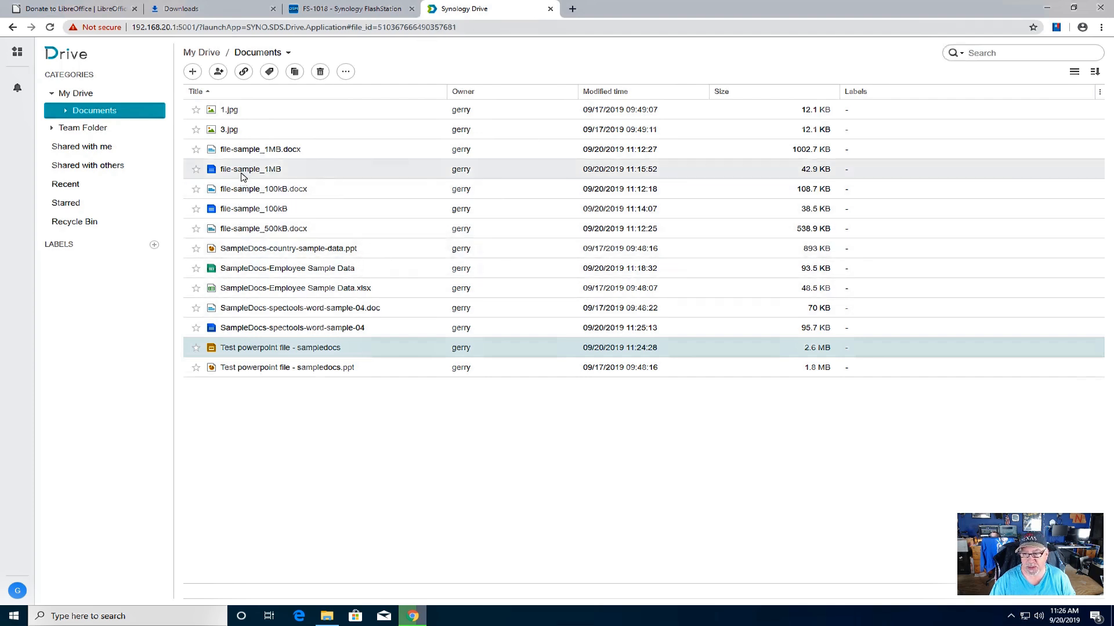
- Open file-sample_1MB.docx from the Drive web interface as another editable Synology Office document and close it
left_click(244, 150)
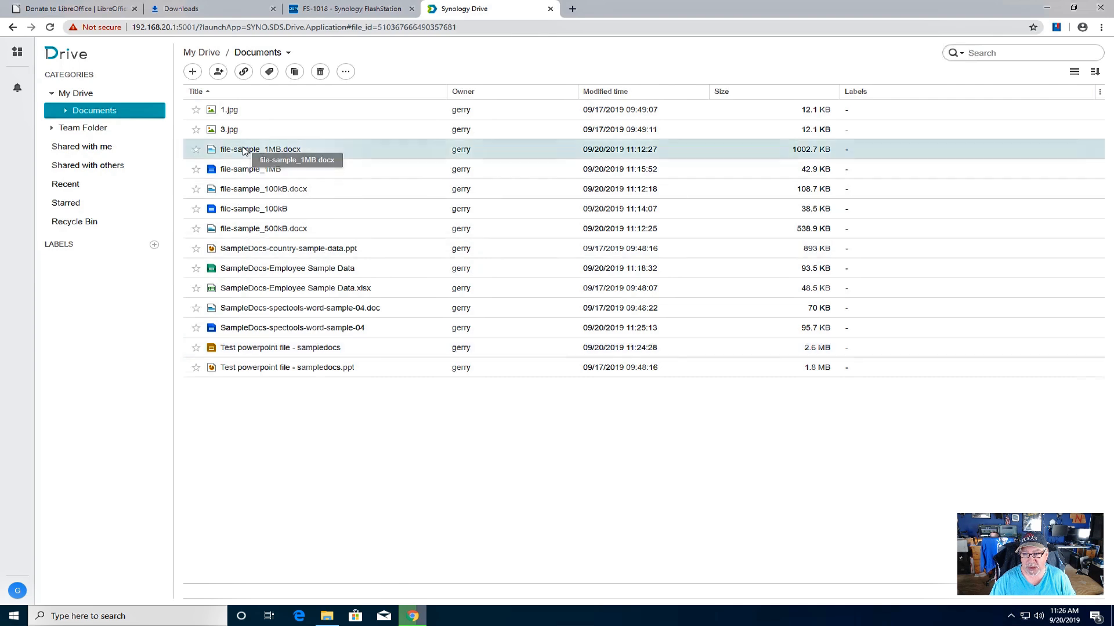
right_click(243, 151)
left_click(270, 160)
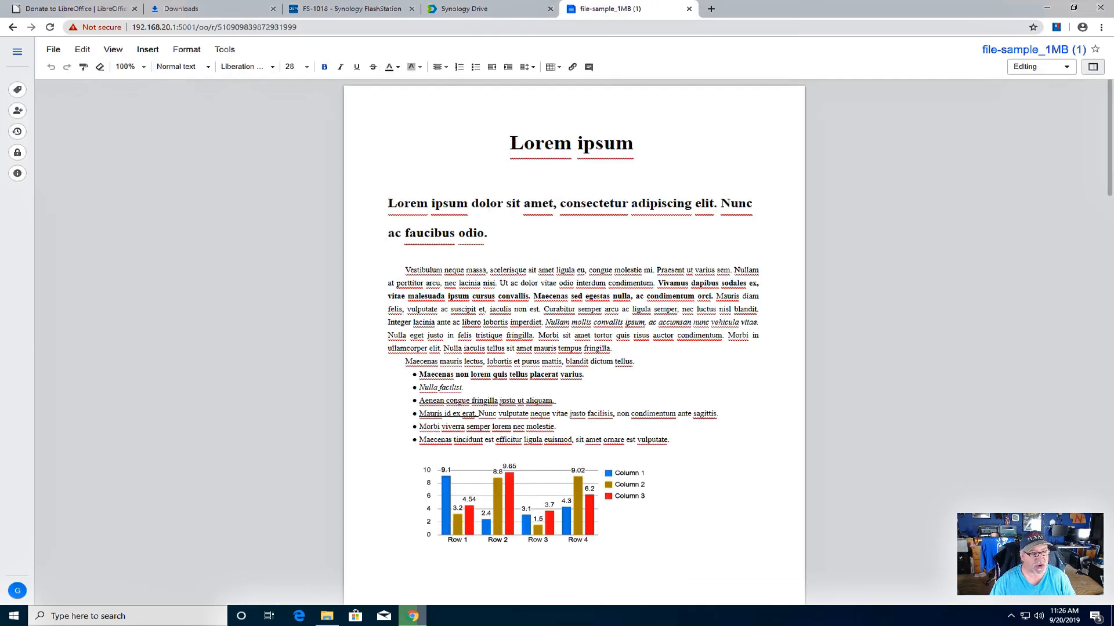
left_click(689, 8)
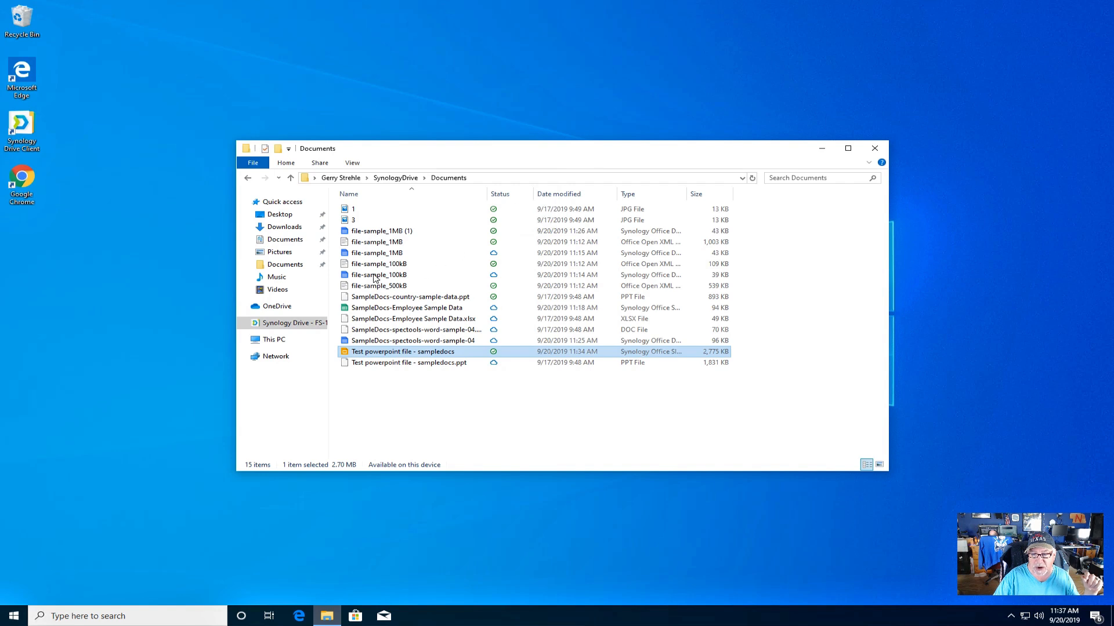
- Try to open the Synology Office spreadsheet "SampleDocs-Employee Sample Data" from the synced Documents folder and minimize File Explorer
left_click(394, 310)
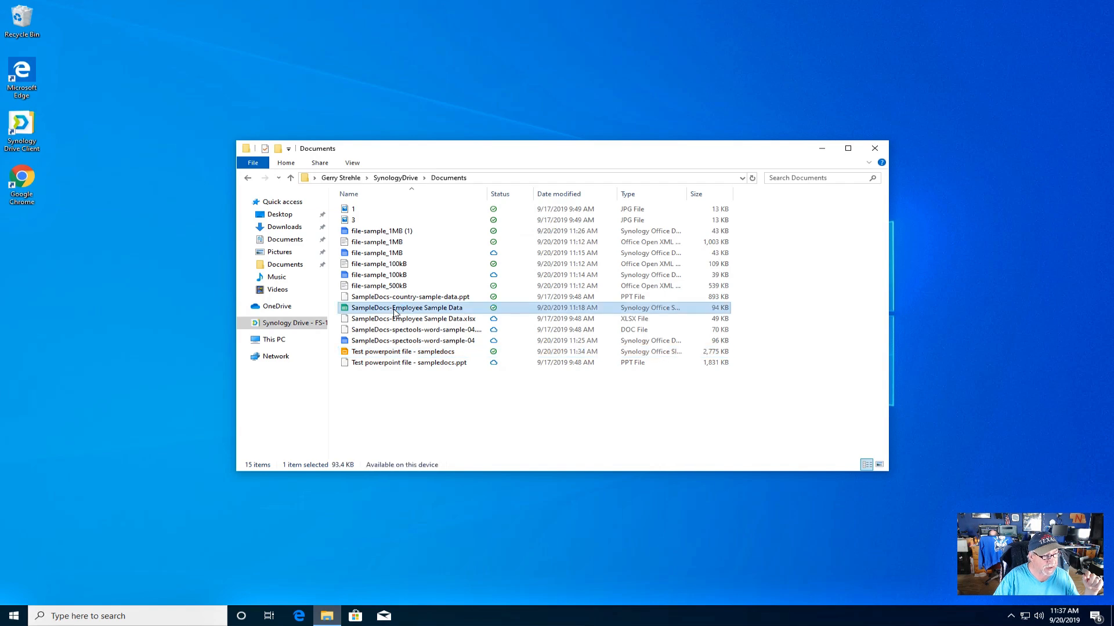
double_click(387, 313)
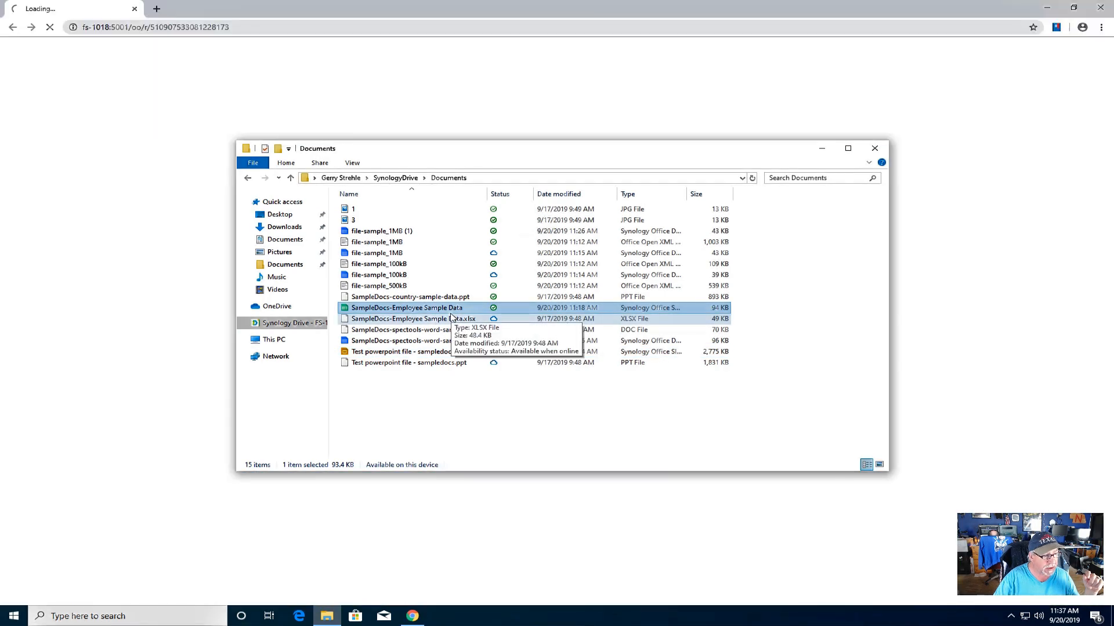
left_click(822, 149)
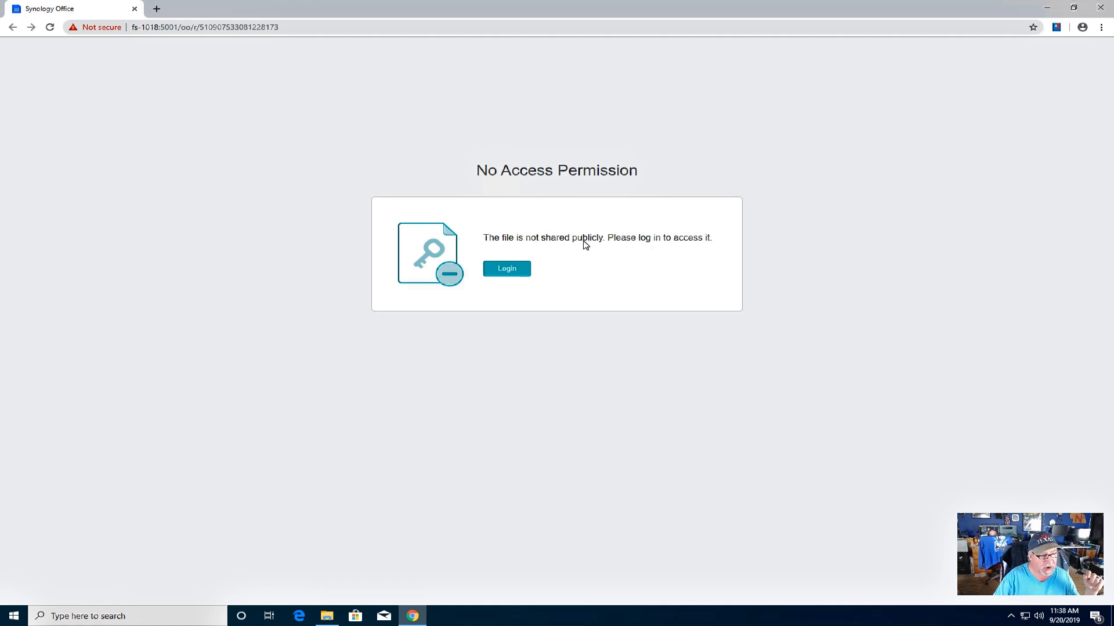
- Log in to FS-1018 with the account username and password to open the SampleDocs-Employee Sample Data spreadsheet
left_click(507, 273)
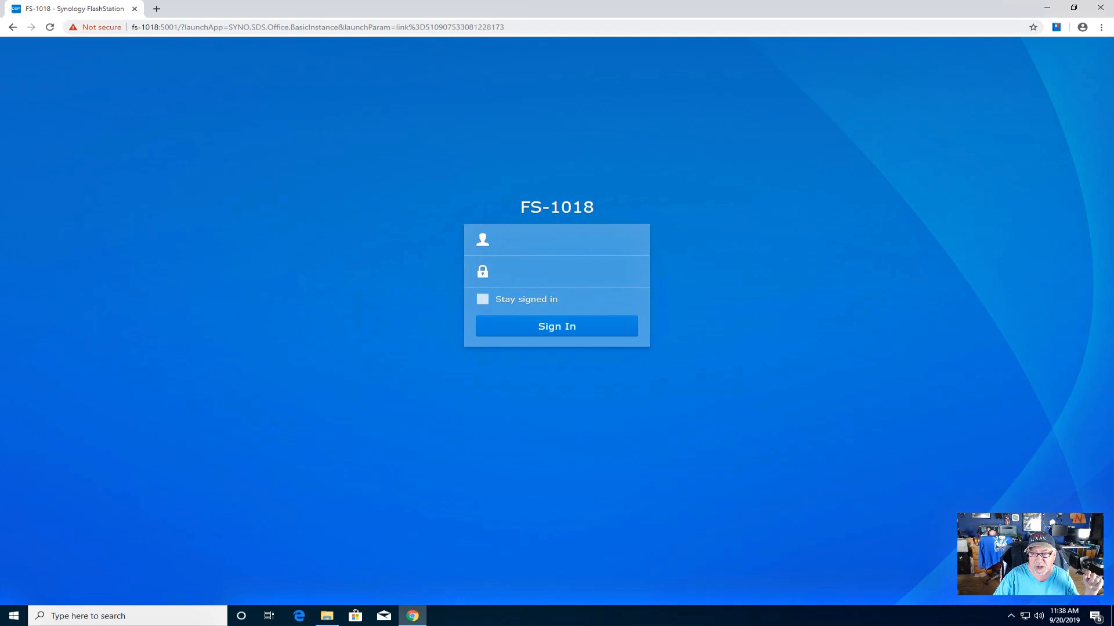
type("gerry")
key("Tab")
type("*****")
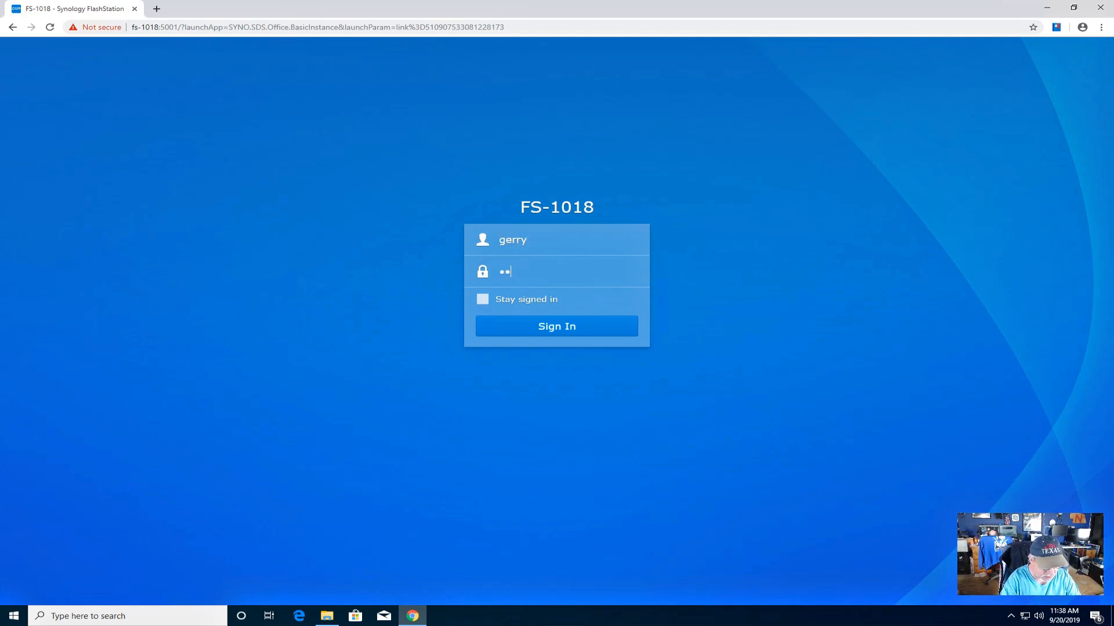
type("***")
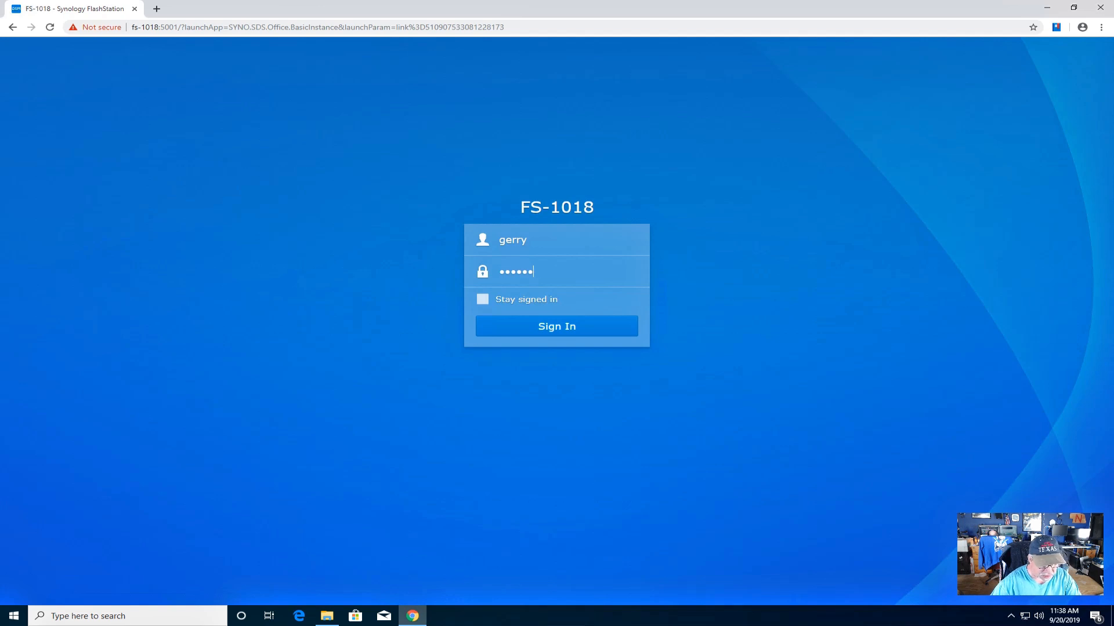
left_click(557, 329)
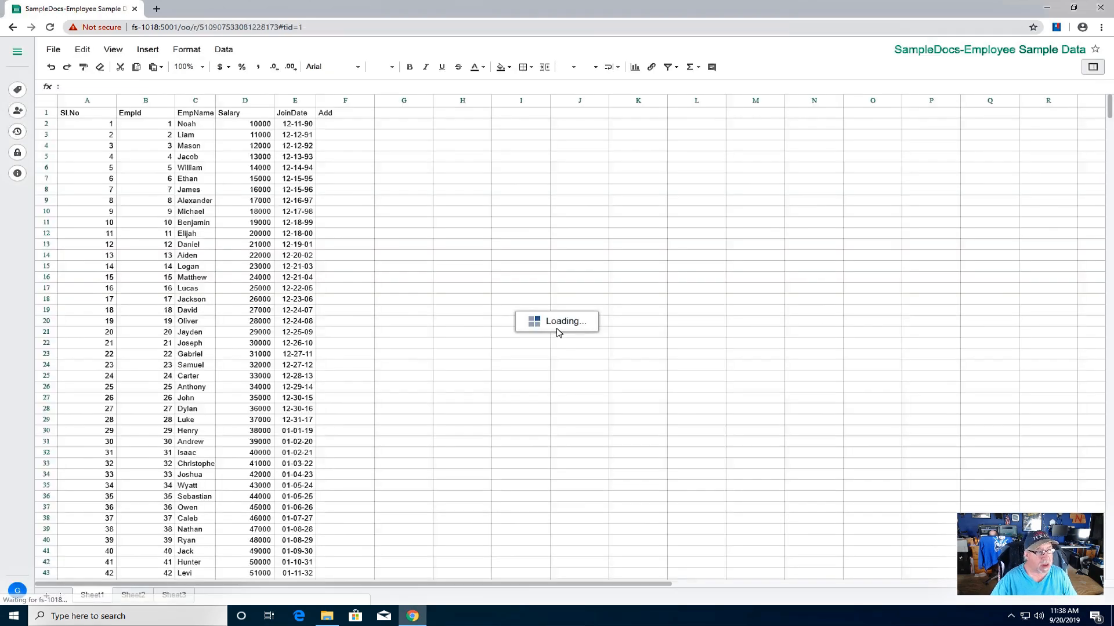
- Clear the "Add" header from cell F1 of the employee spreadsheet and close the browser window
left_click(340, 115)
type("A")
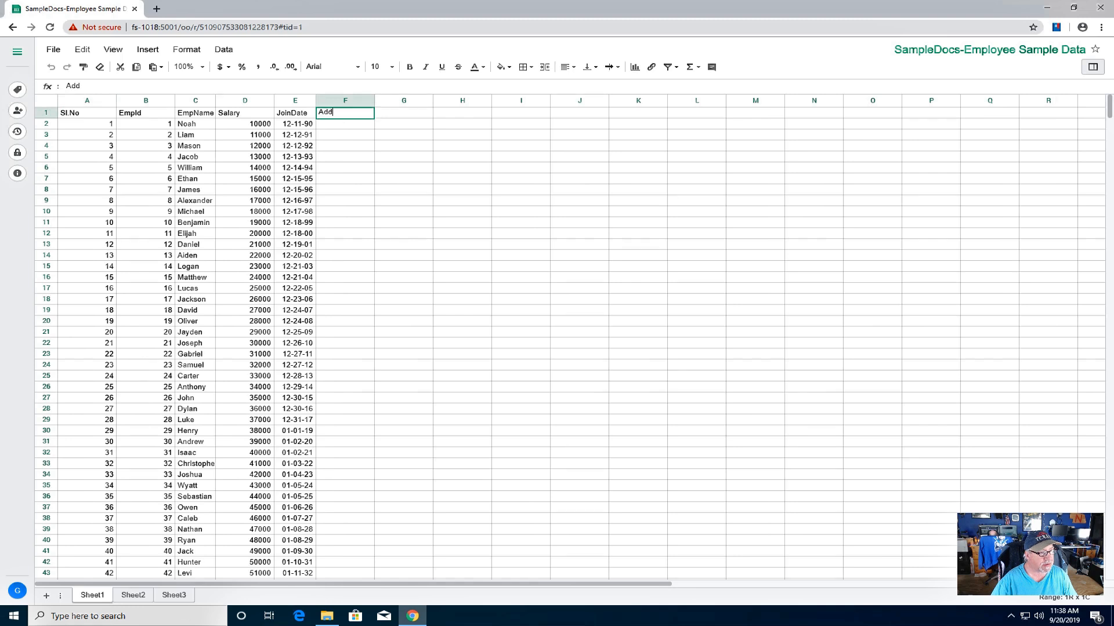
key("BackSpace")
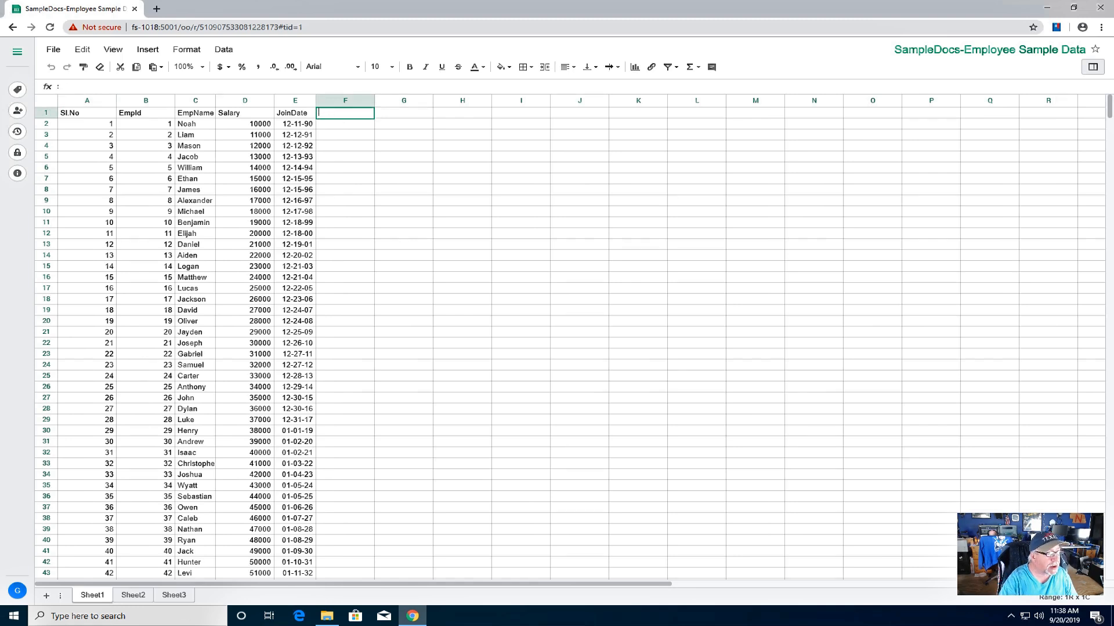
left_click(339, 170)
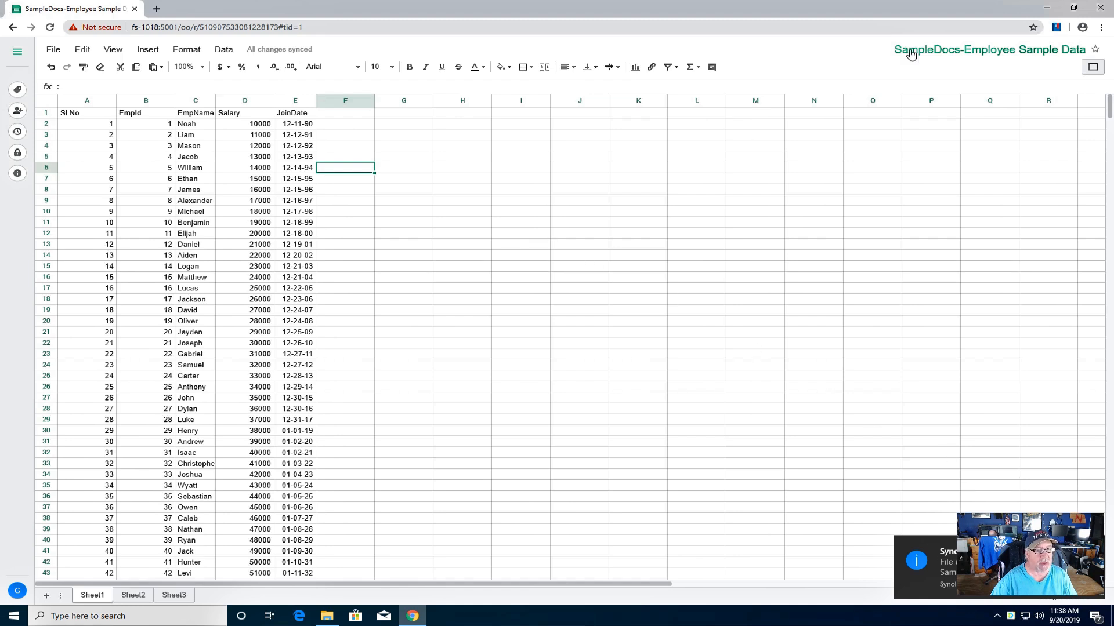
left_click(1100, 10)
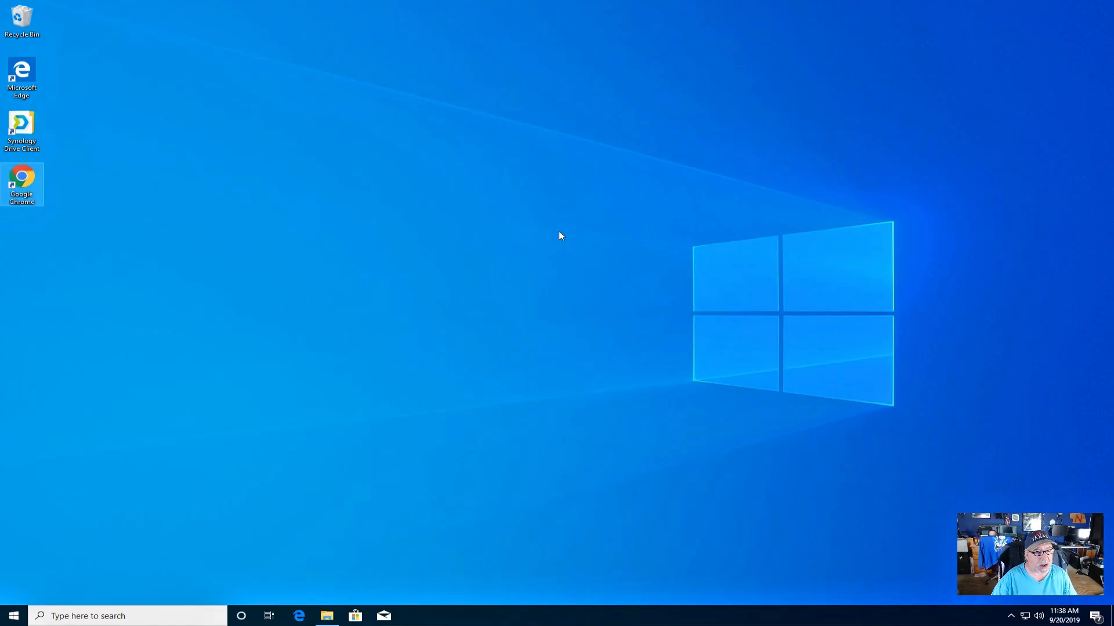
- Open the DSM page at 192.168.20.1:5001 in Chrome and sign in with the account username and password
left_click(328, 614)
left_click(371, 308)
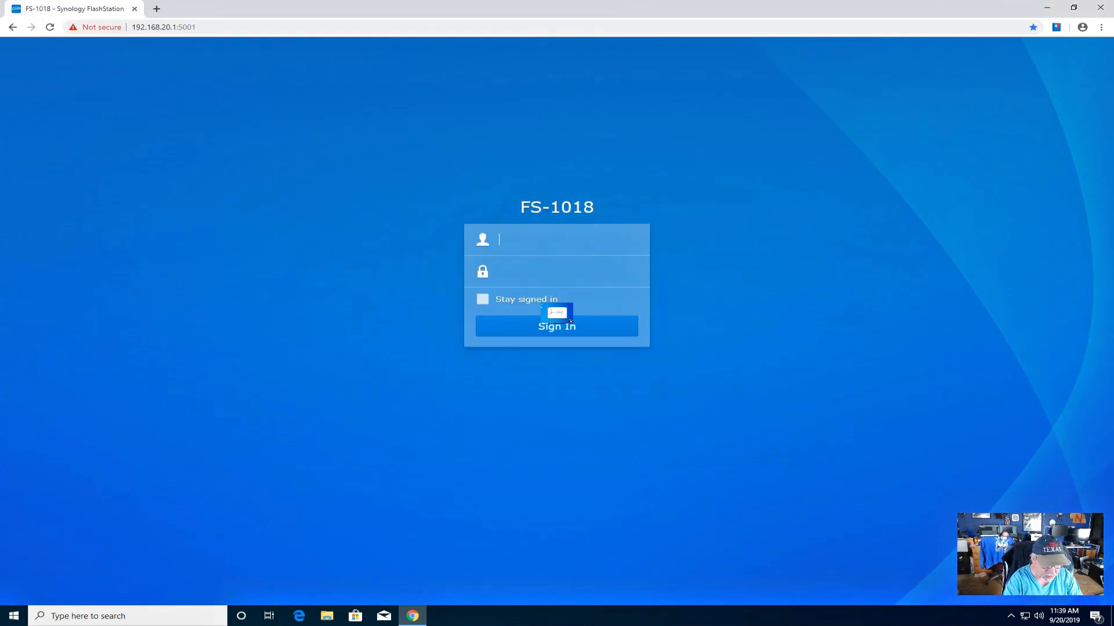
type("gerry")
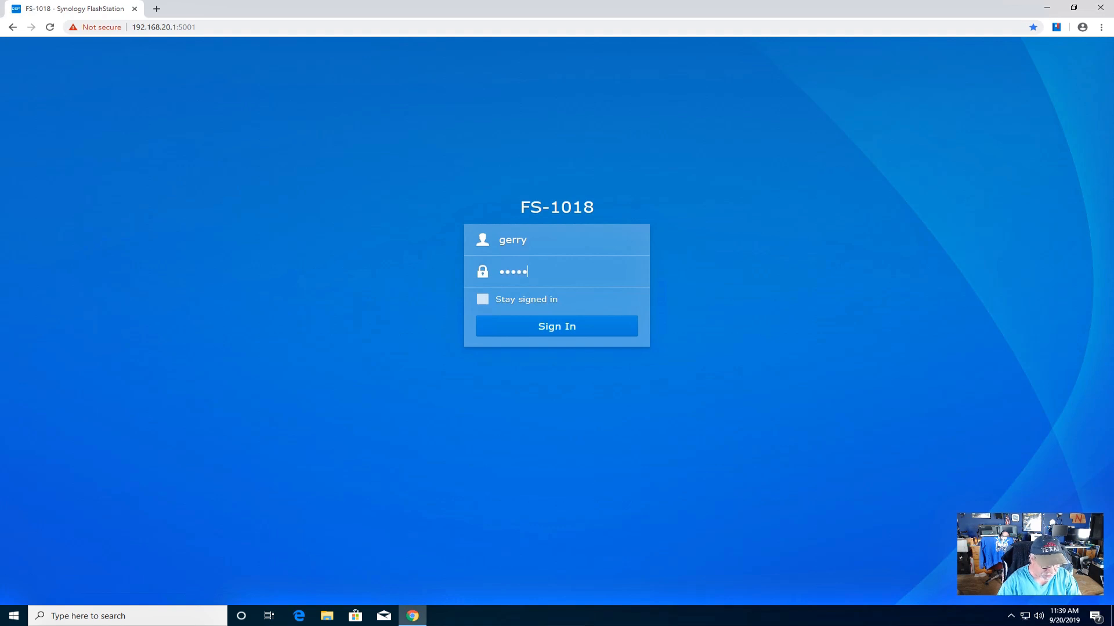
left_click(588, 325)
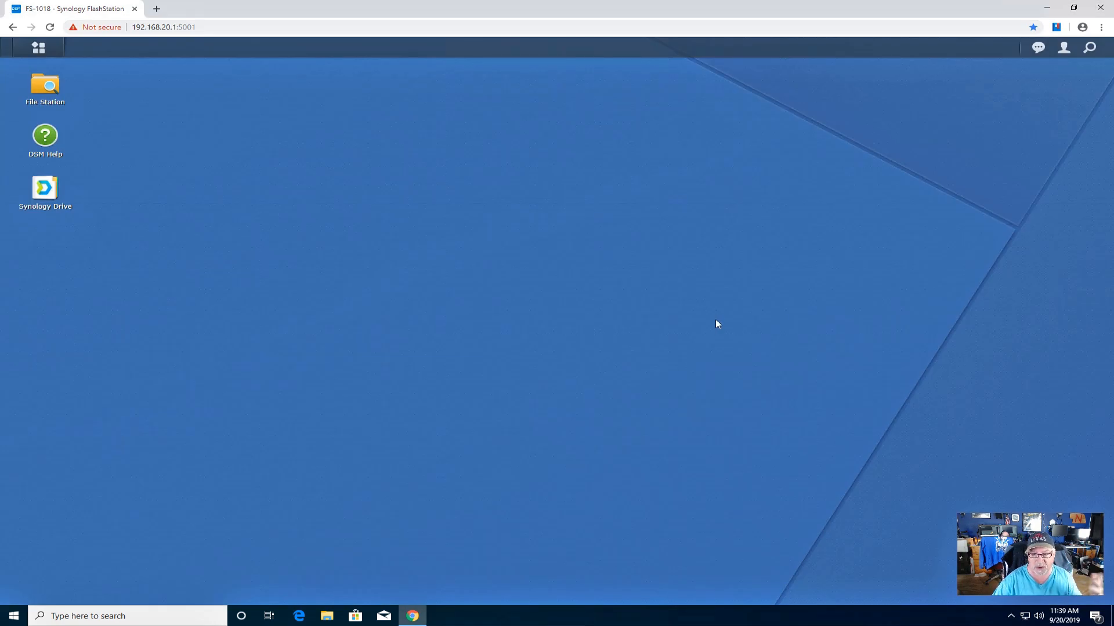
- Open Synology Drive, dismiss the client download notice, and browse Team Folder through public and Clients to the Client 1 folder
left_click(46, 190)
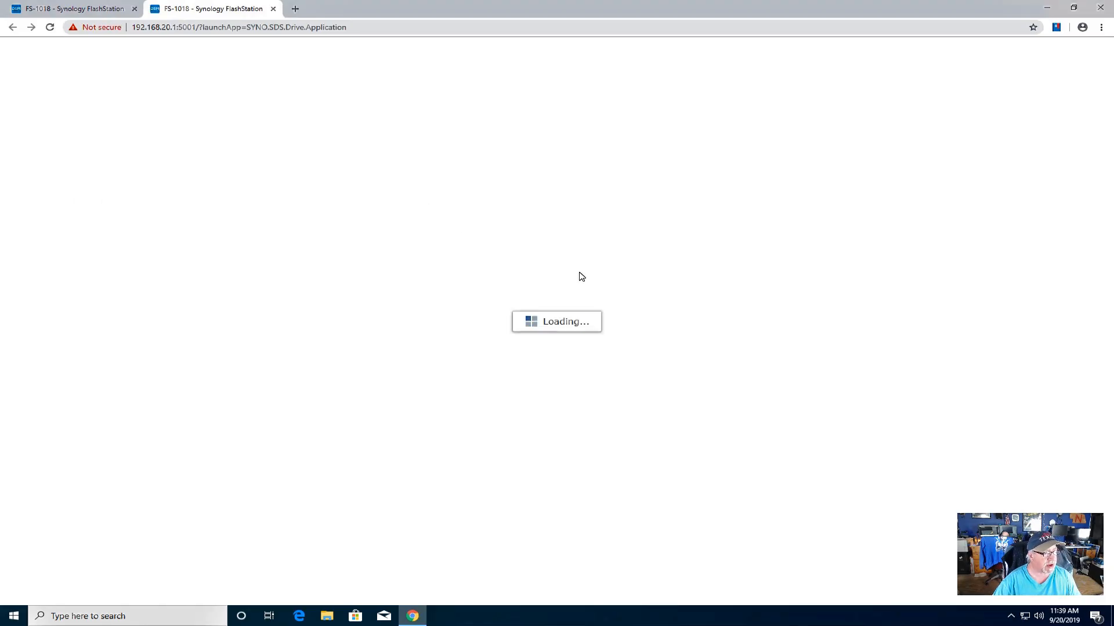
left_click(68, 118)
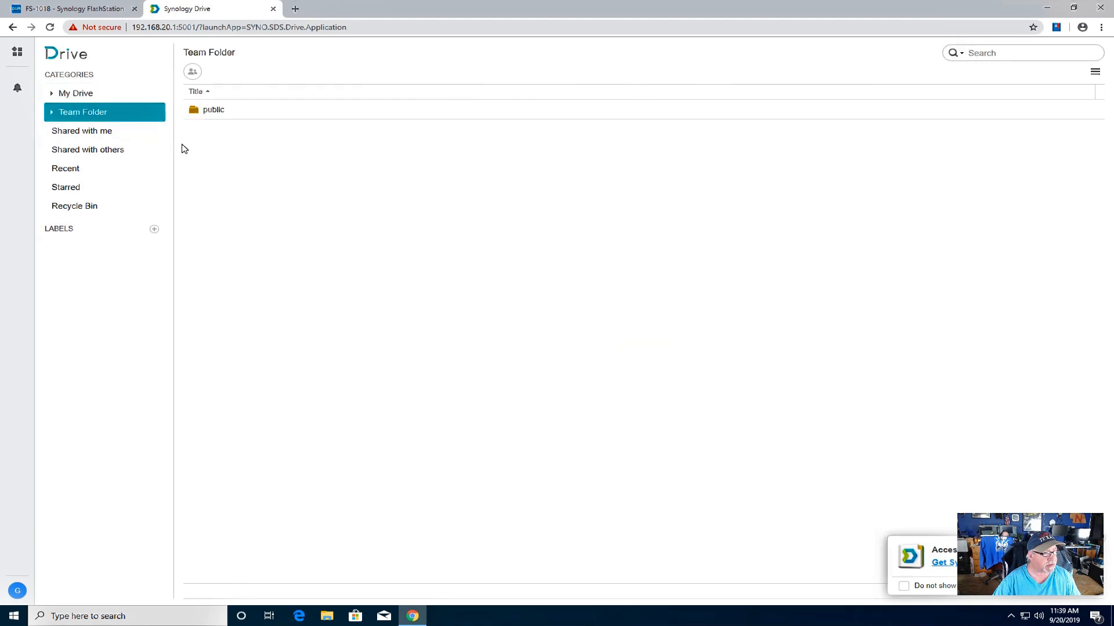
left_click(50, 112)
left_click(81, 130)
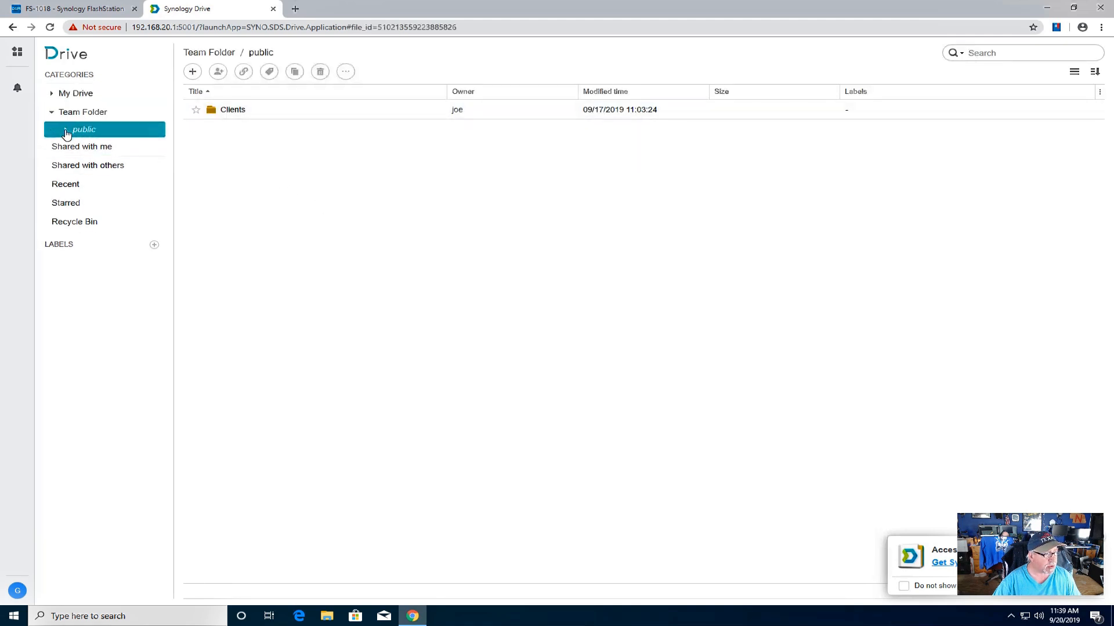
left_click(65, 130)
left_click(91, 145)
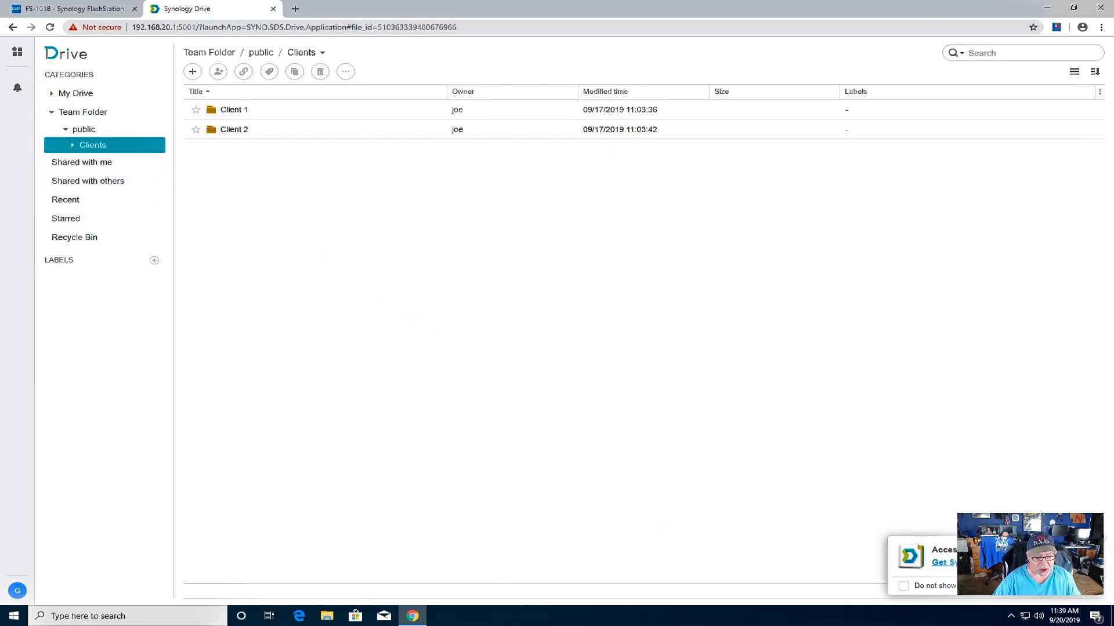
left_click(1103, 545)
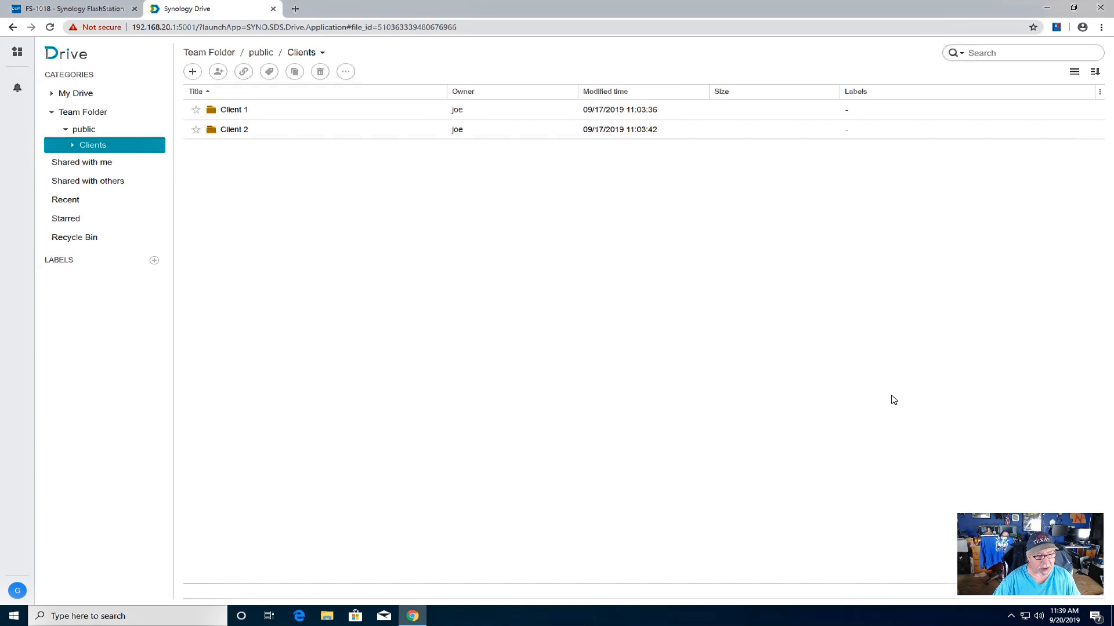
left_click(73, 146)
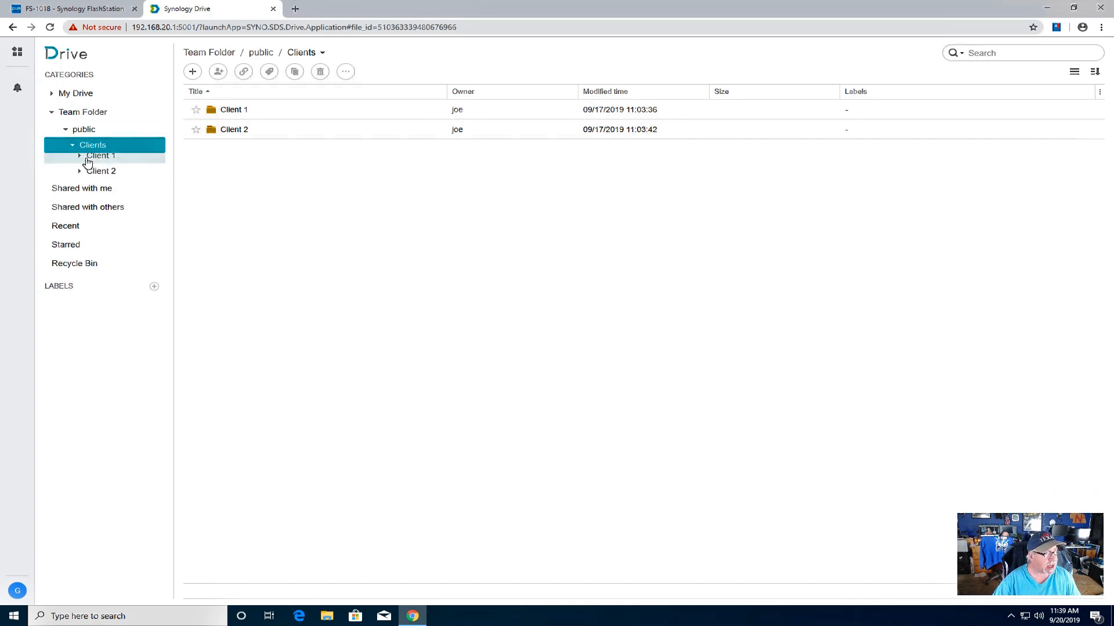
left_click(81, 163)
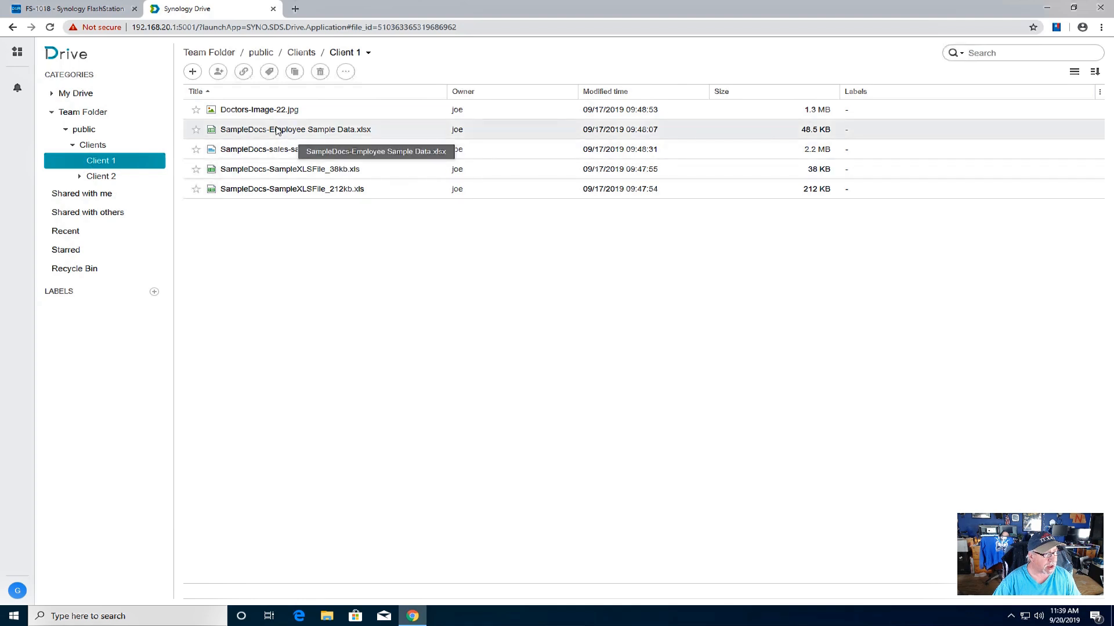
- Open Doctors-Image-22.jpg from the Client 1 folder, check its sharing options, and download the image
right_click(265, 111)
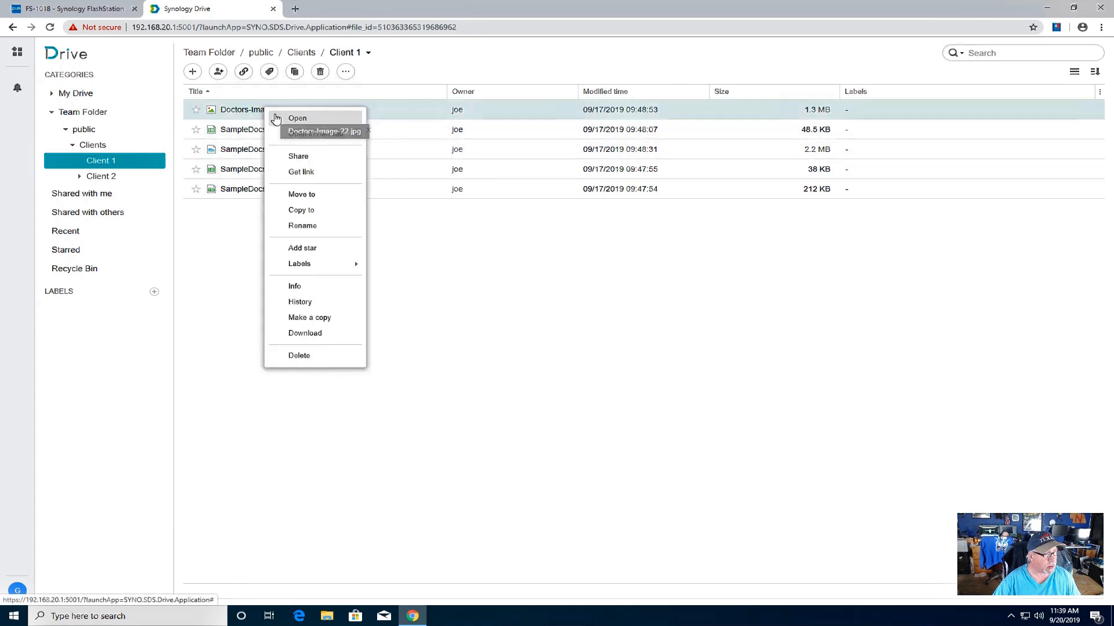
left_click(289, 119)
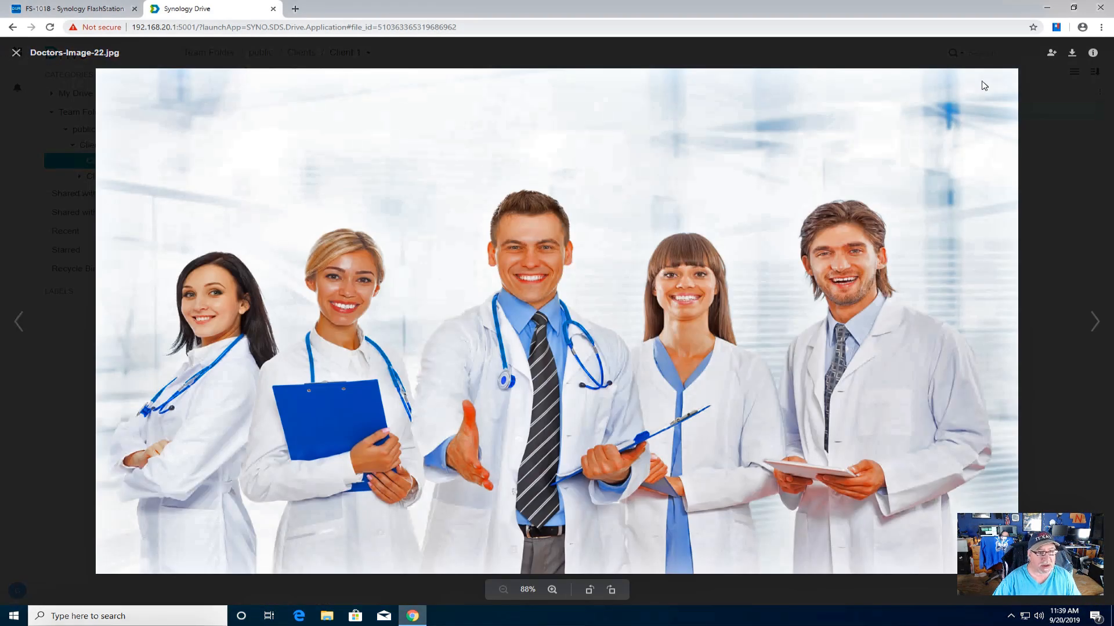
left_click(1052, 54)
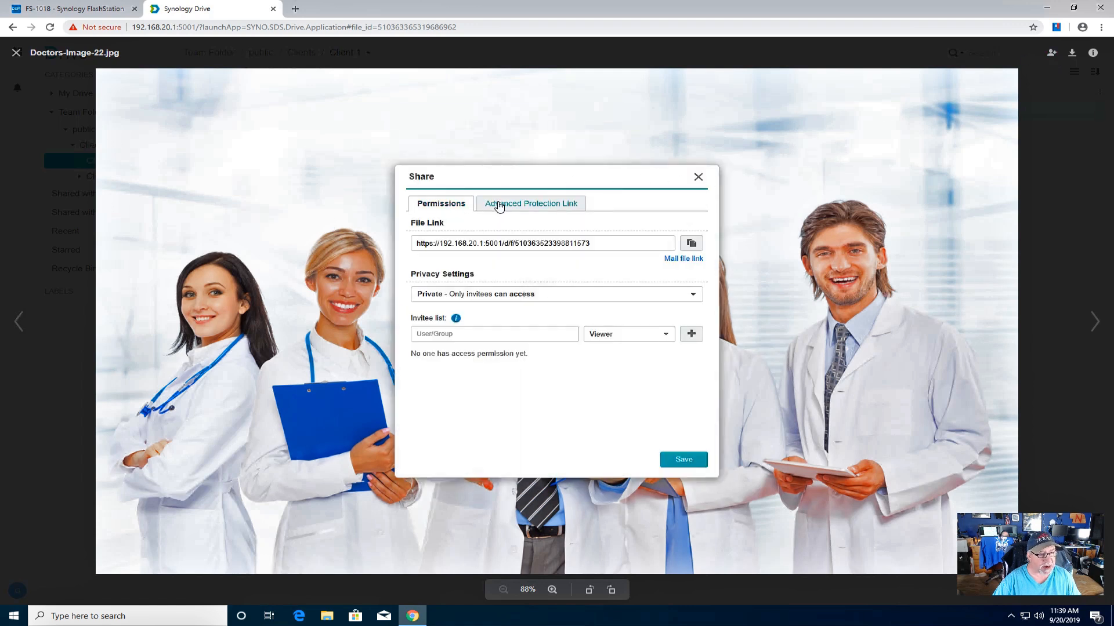
left_click(698, 178)
left_click(1072, 53)
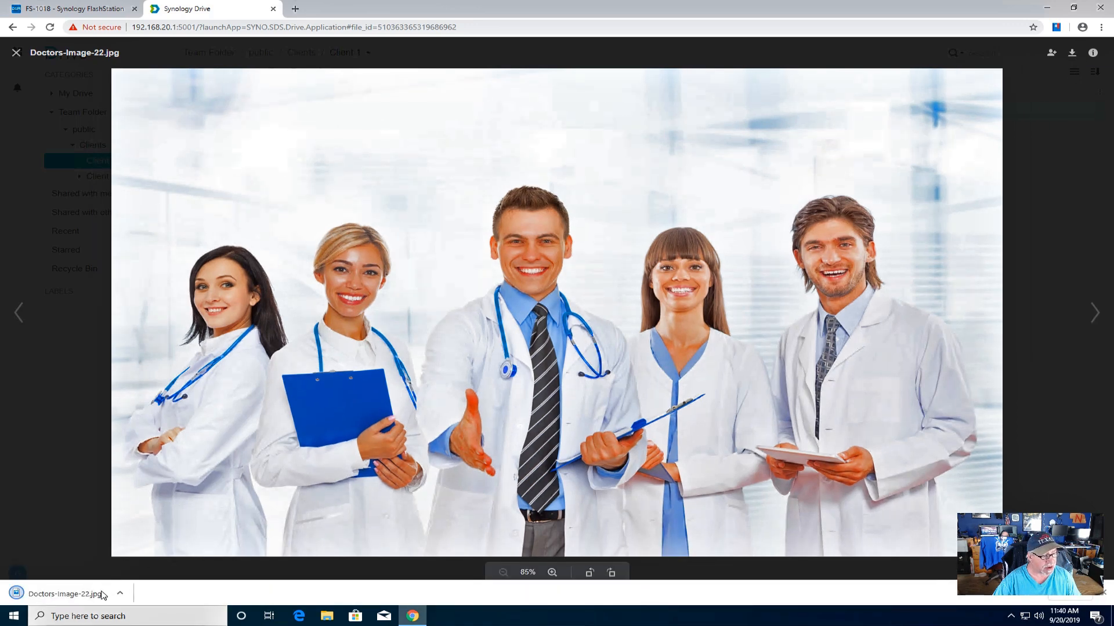
left_click(1103, 592)
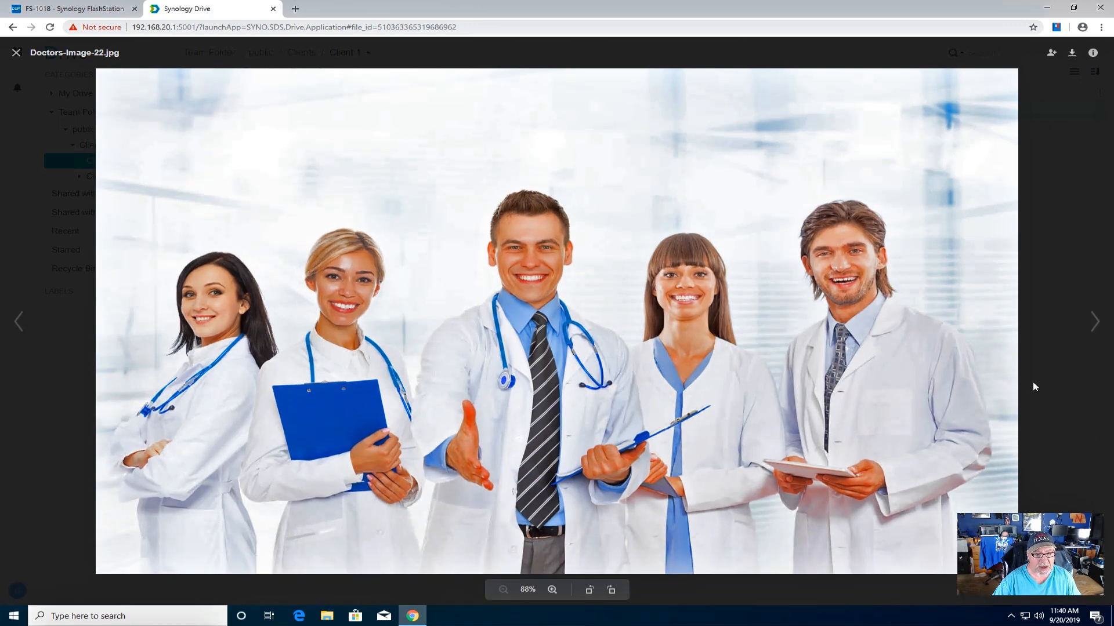
- Examine the image's General, EXIF, IPTC and XMP information and close the preview
left_click(1093, 53)
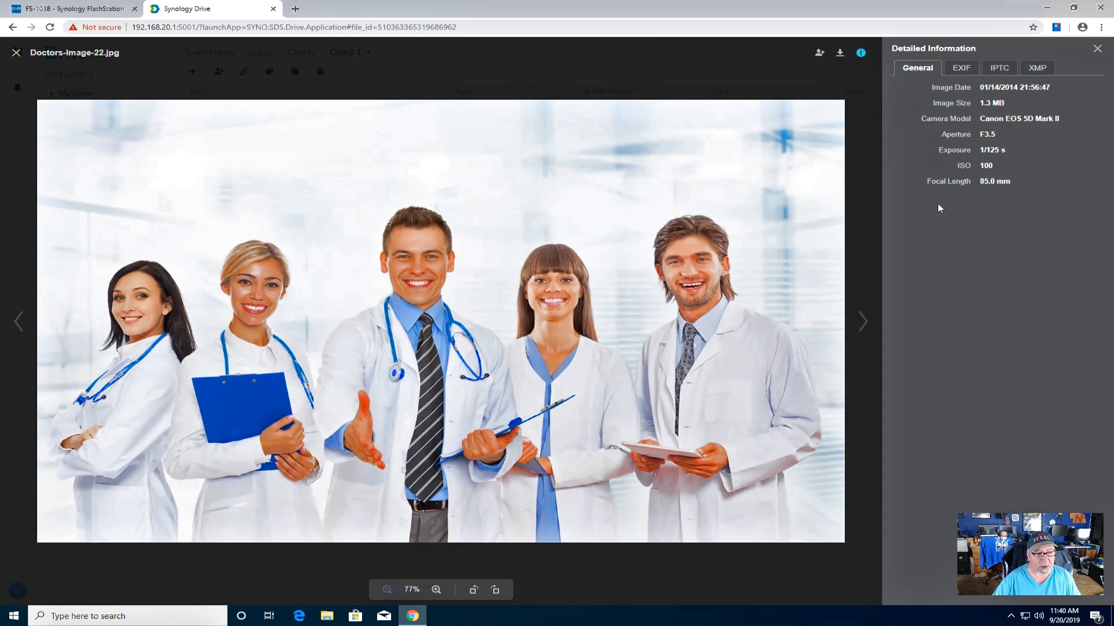
left_click(959, 68)
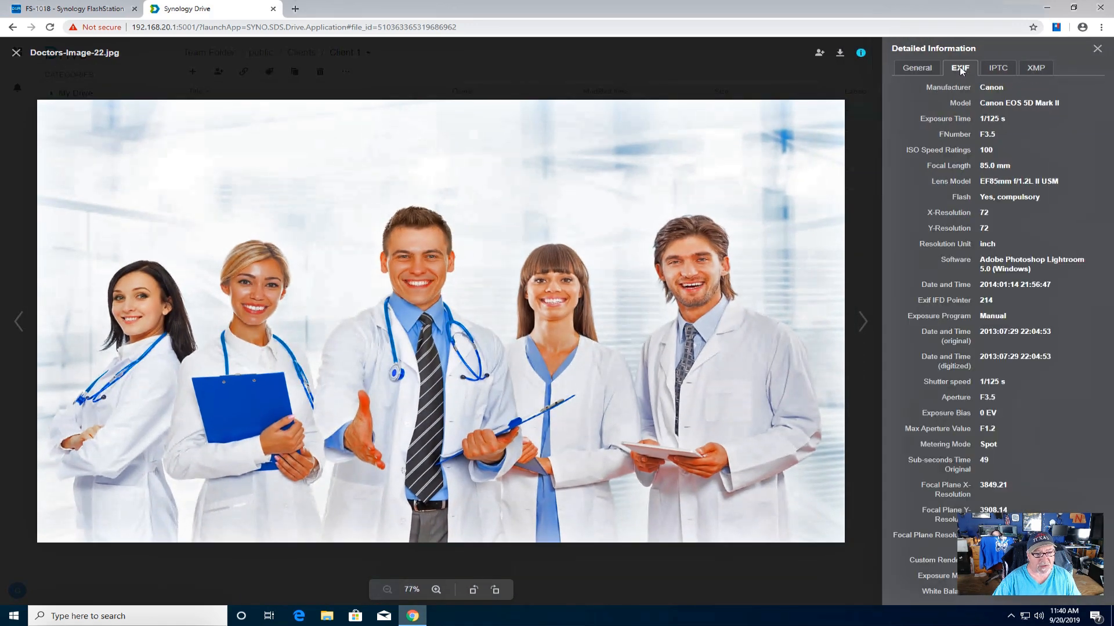
left_click(997, 72)
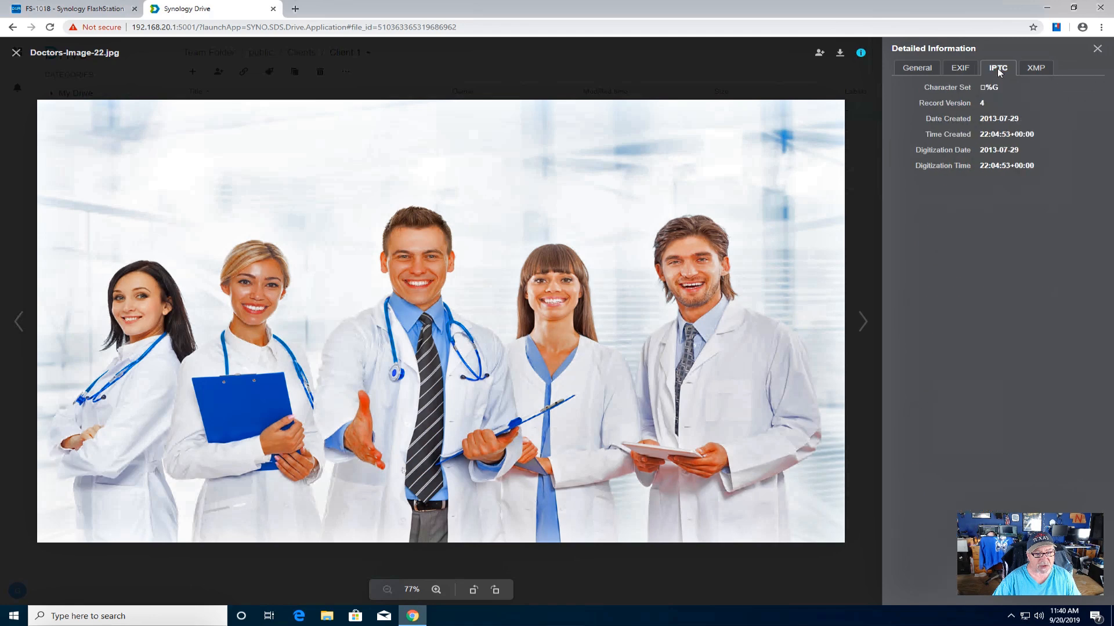
left_click(1038, 70)
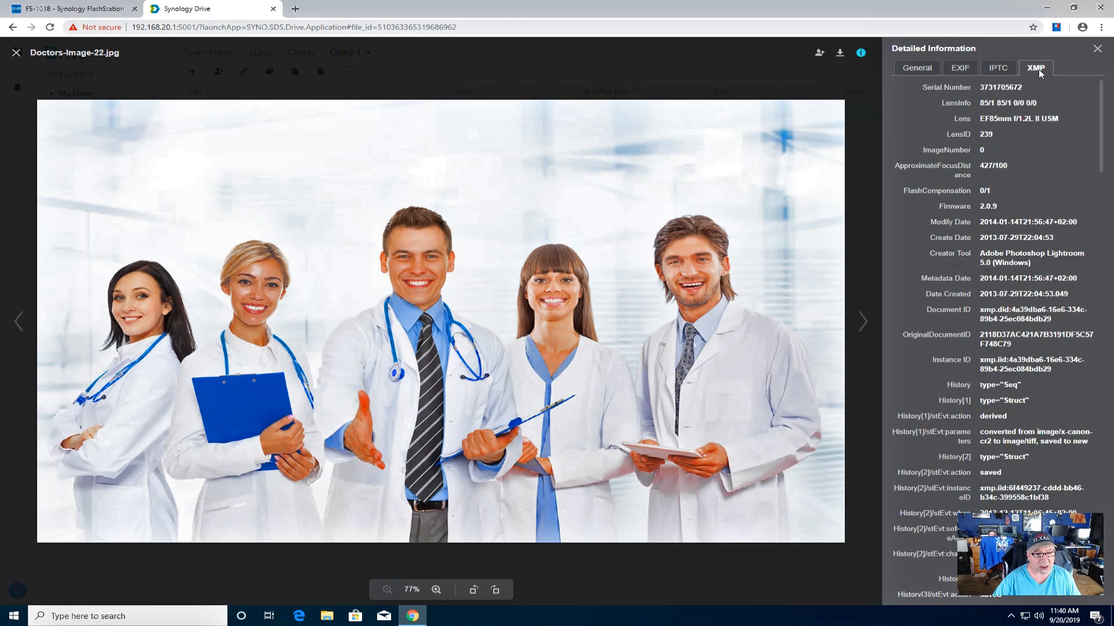
left_click(1097, 48)
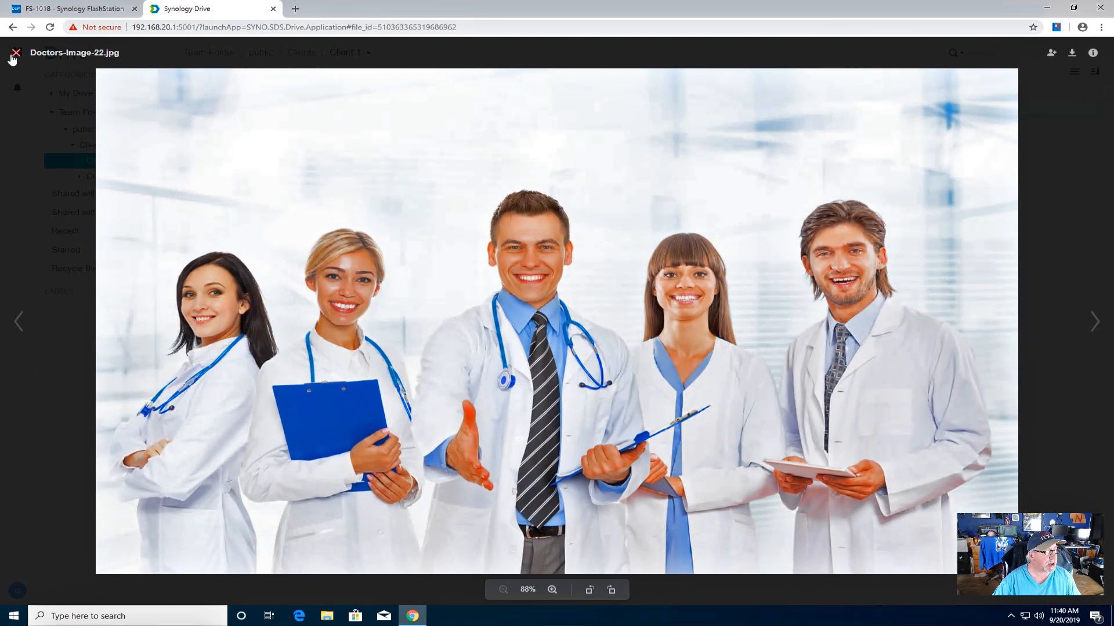
left_click(16, 53)
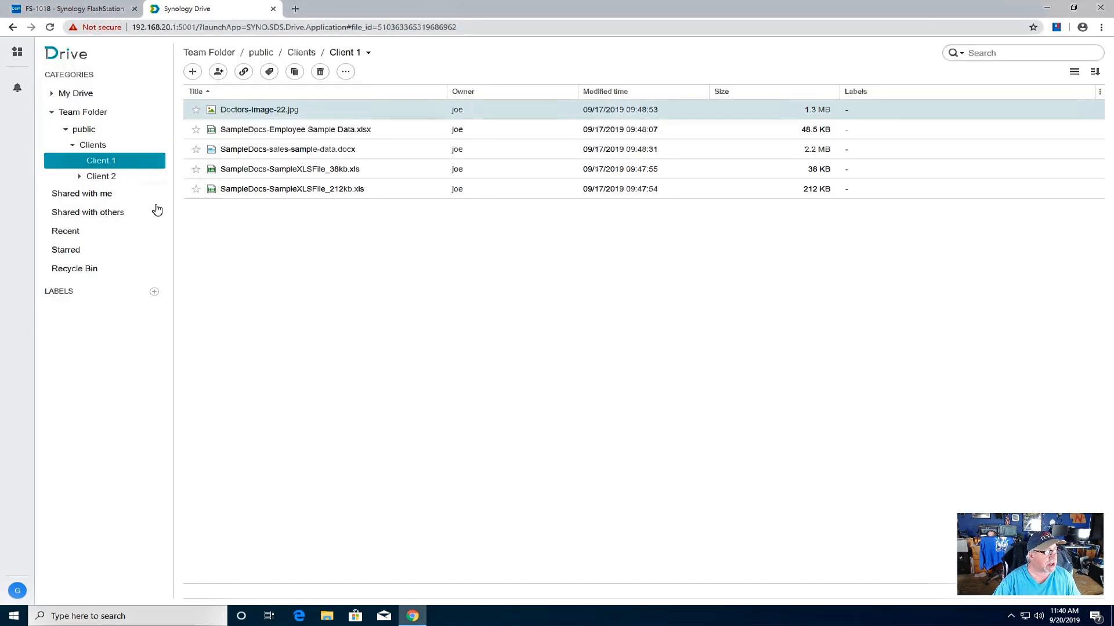
- Import SampleDocs-Employee Sample Data.xlsx to Synology Office, enter "My Changes" in cell F1, and close the spreadsheet
double_click(320, 134)
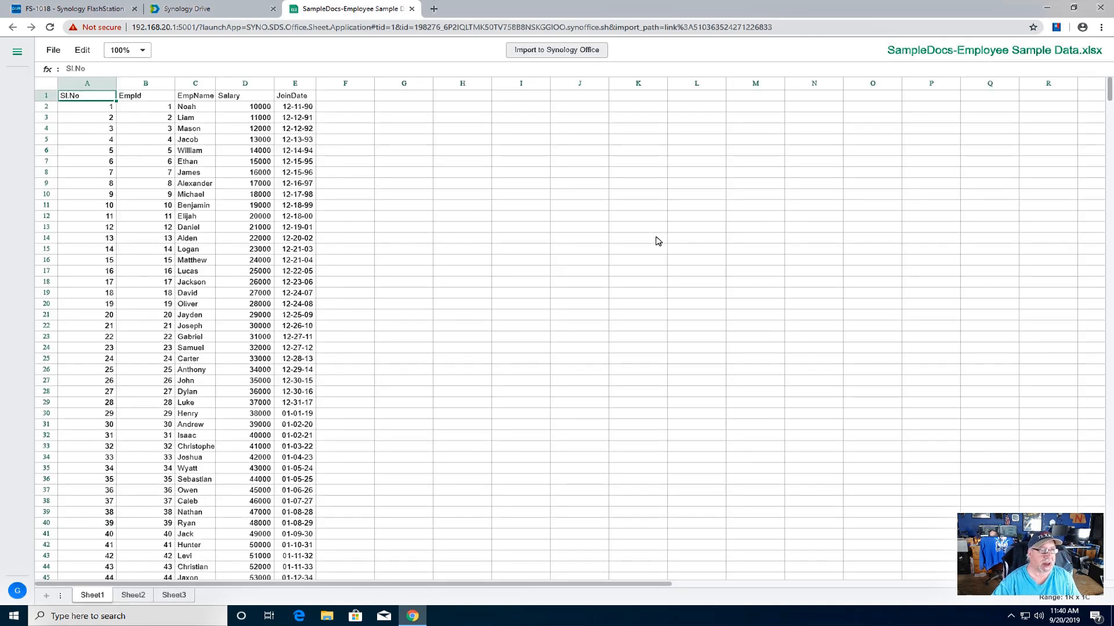
left_click(567, 53)
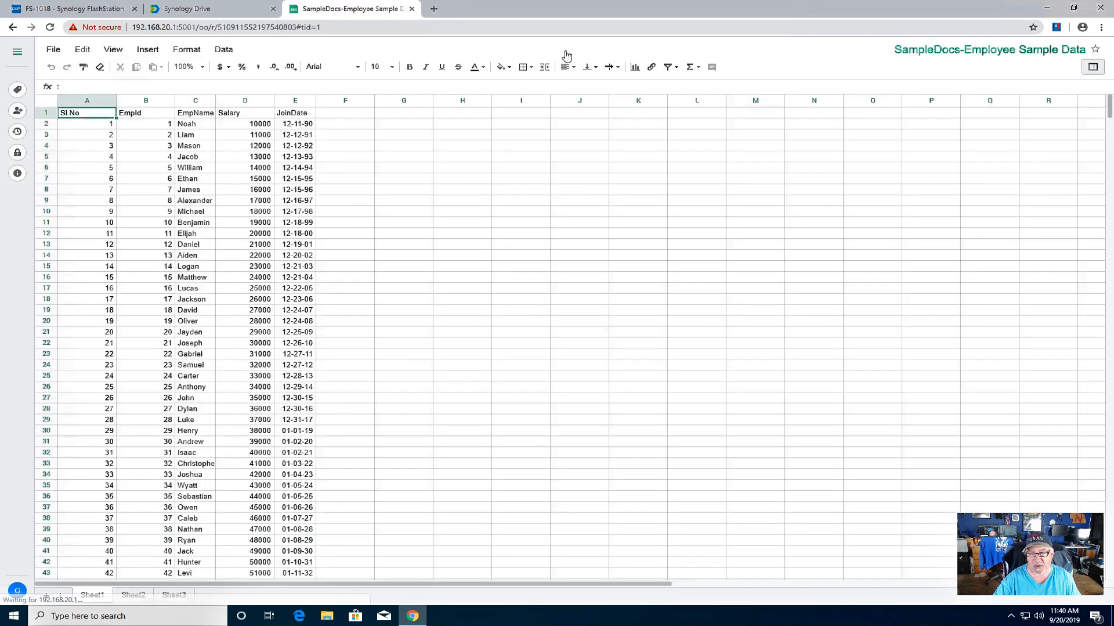
left_click(340, 116)
type("My Changes")
key("Return")
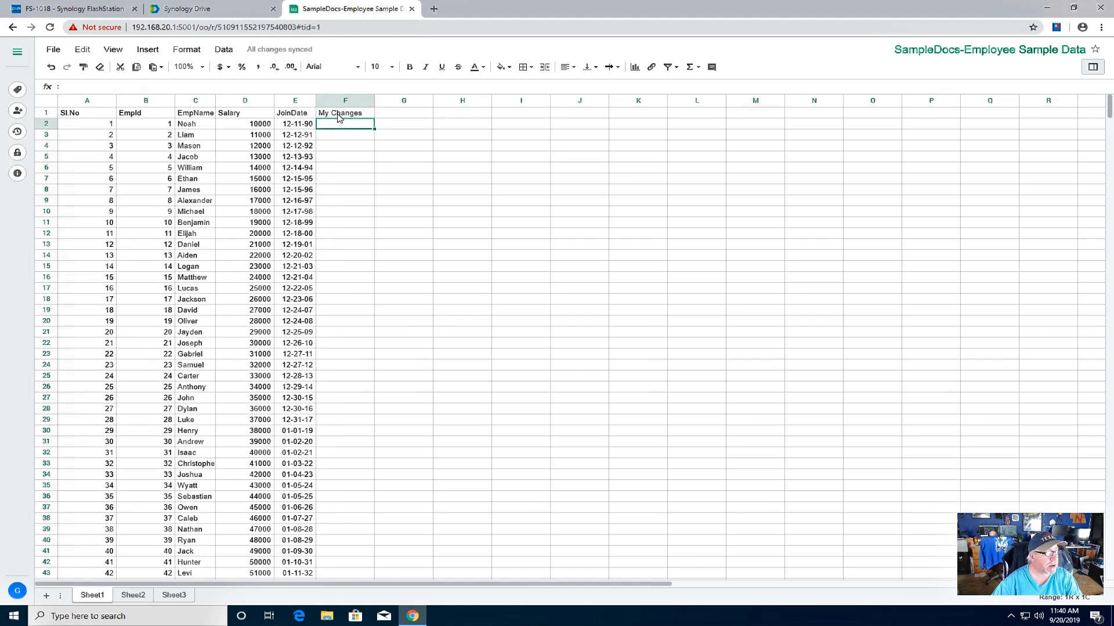
left_click(412, 8)
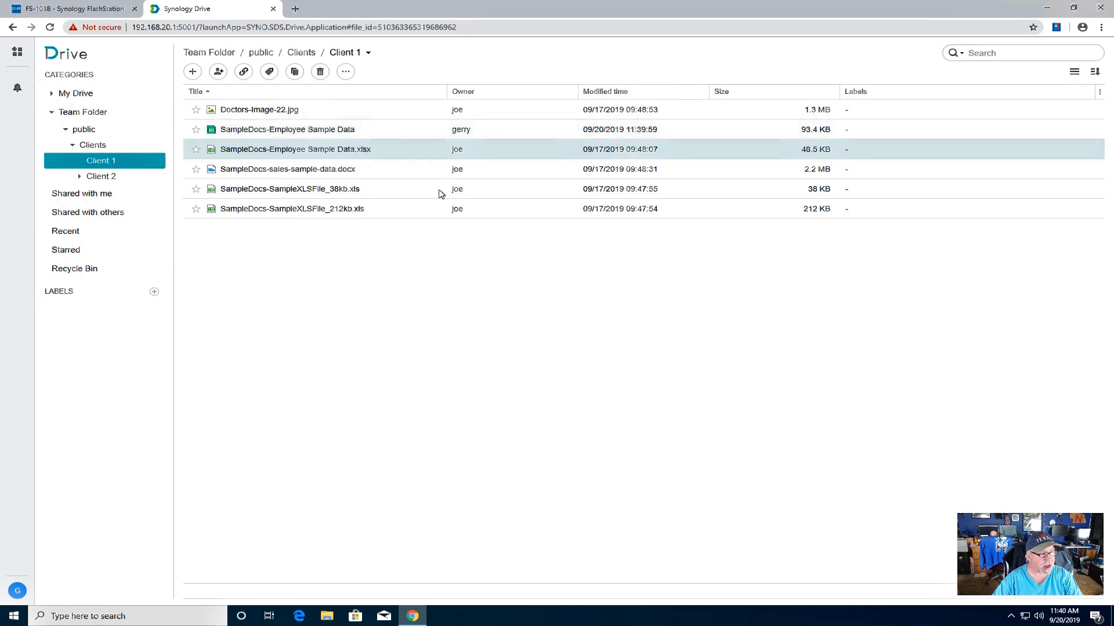
- Open SampleDocs-sales-sample-data.docx from the Client 1 folder and import it to Synology Office as an editable document
double_click(297, 178)
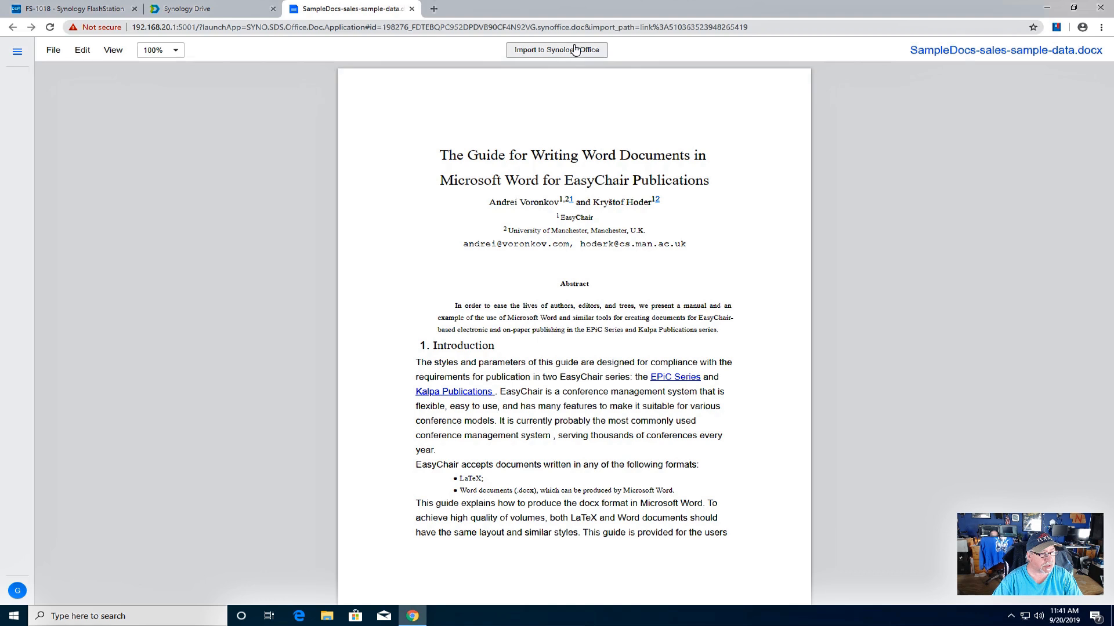
left_click(569, 51)
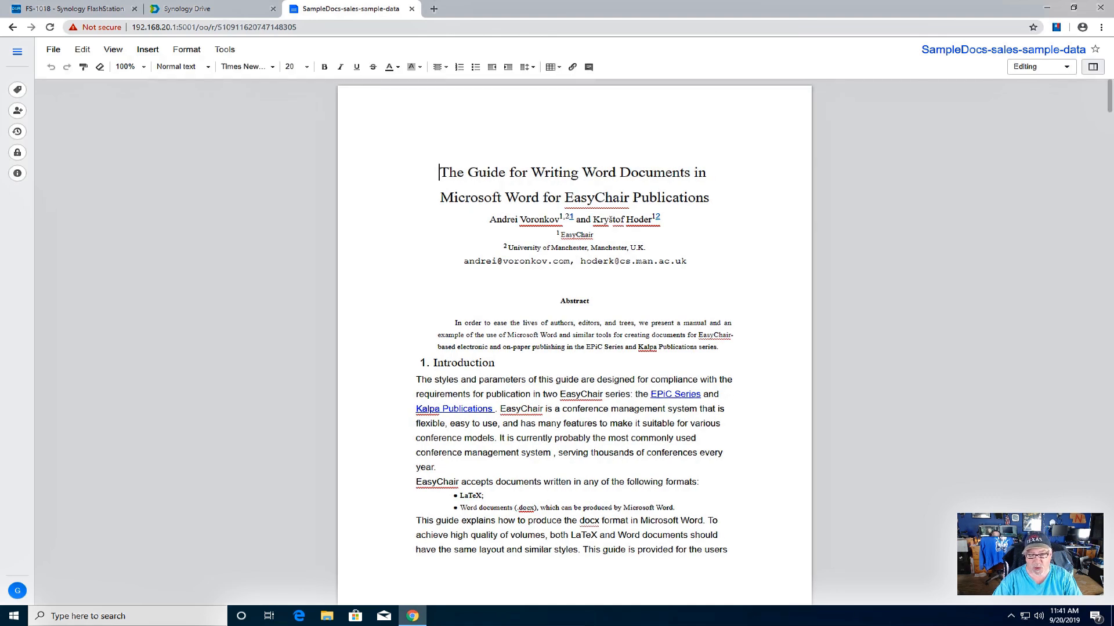
- Add "by me" after the Abstract heading in the imported sales document and close the document
left_click(589, 301)
type("b")
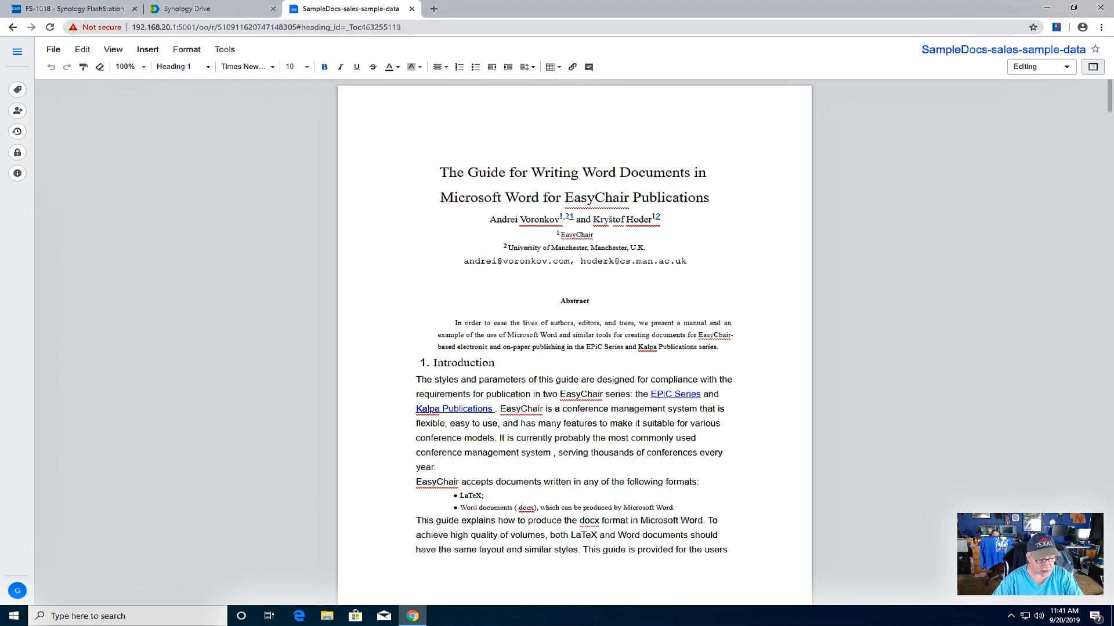
type("y me")
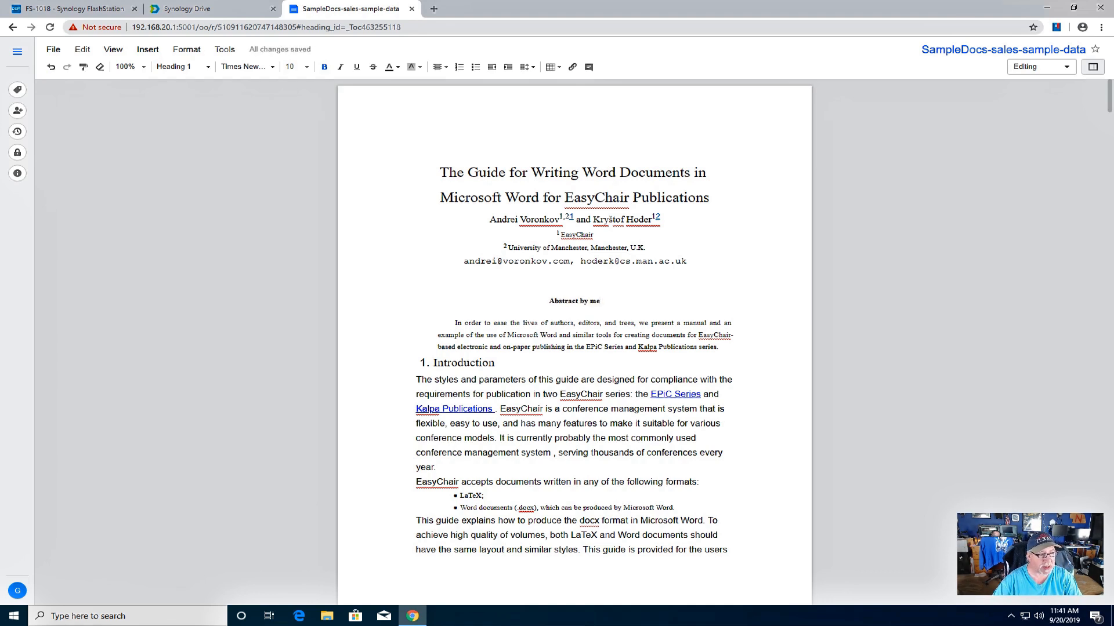
left_click(733, 323)
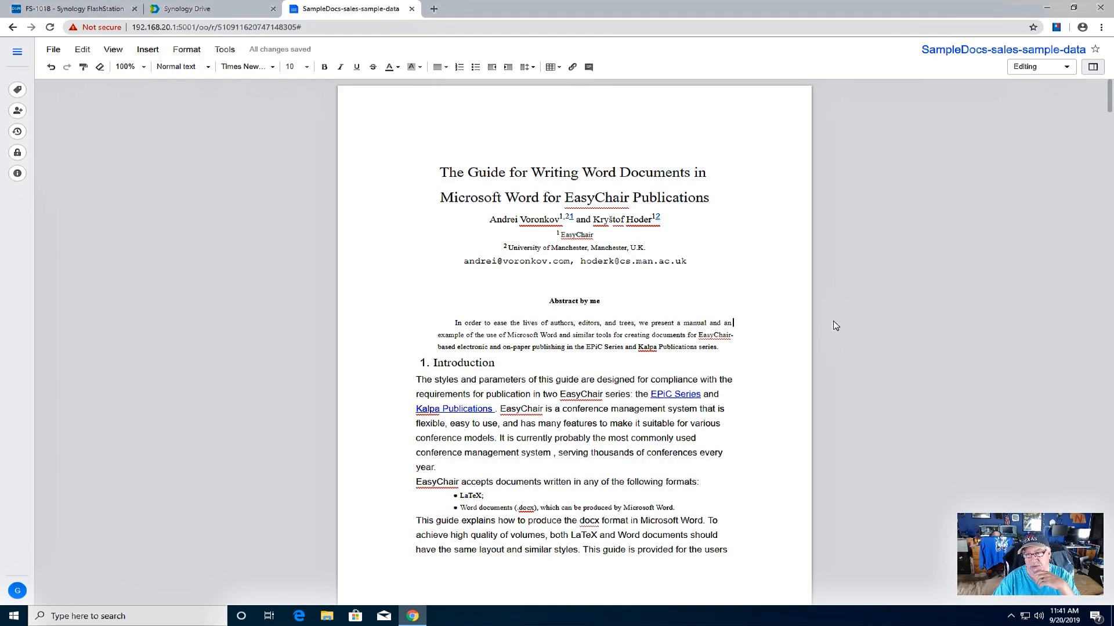
left_click(412, 9)
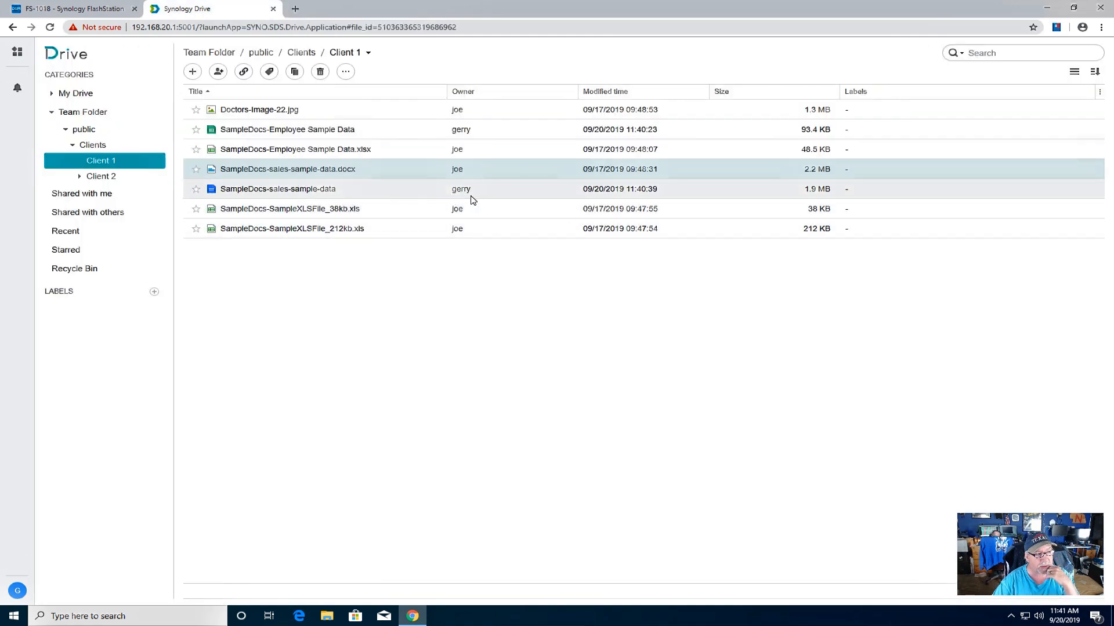
- Examine the info and version history of the converted SampleDocs-sales-sample-data document in the Client 1 folder
left_click(295, 196)
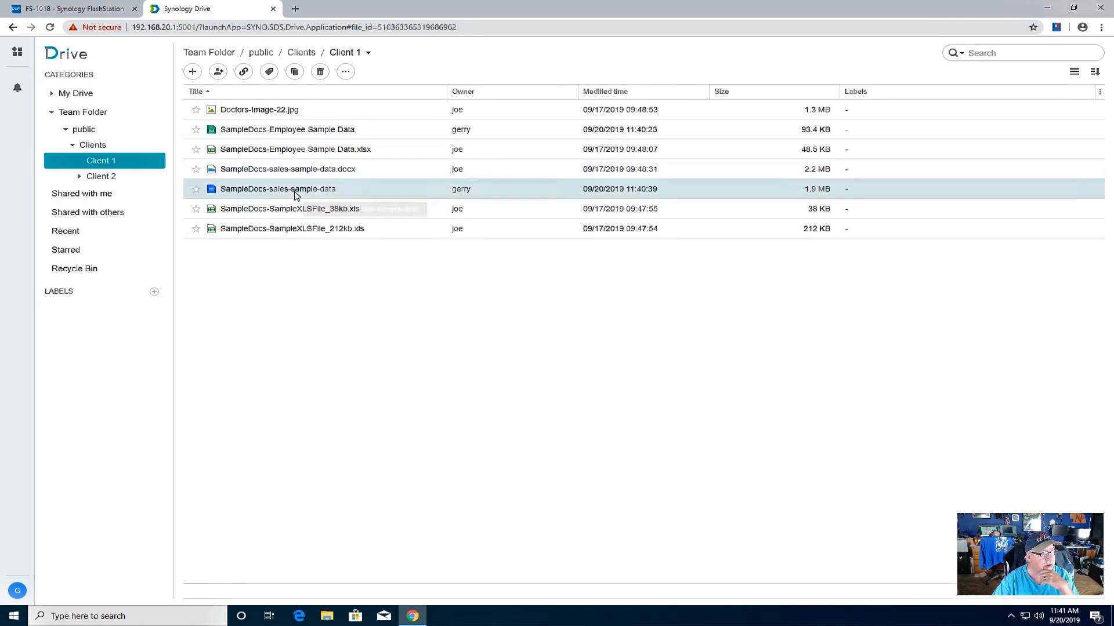
right_click(296, 196)
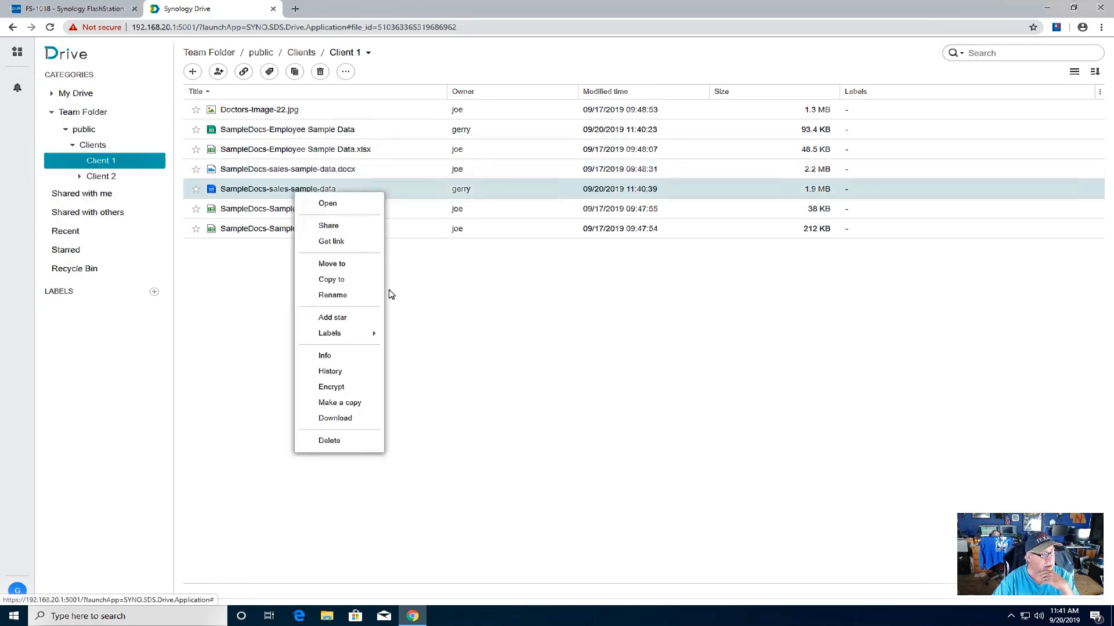
left_click(360, 361)
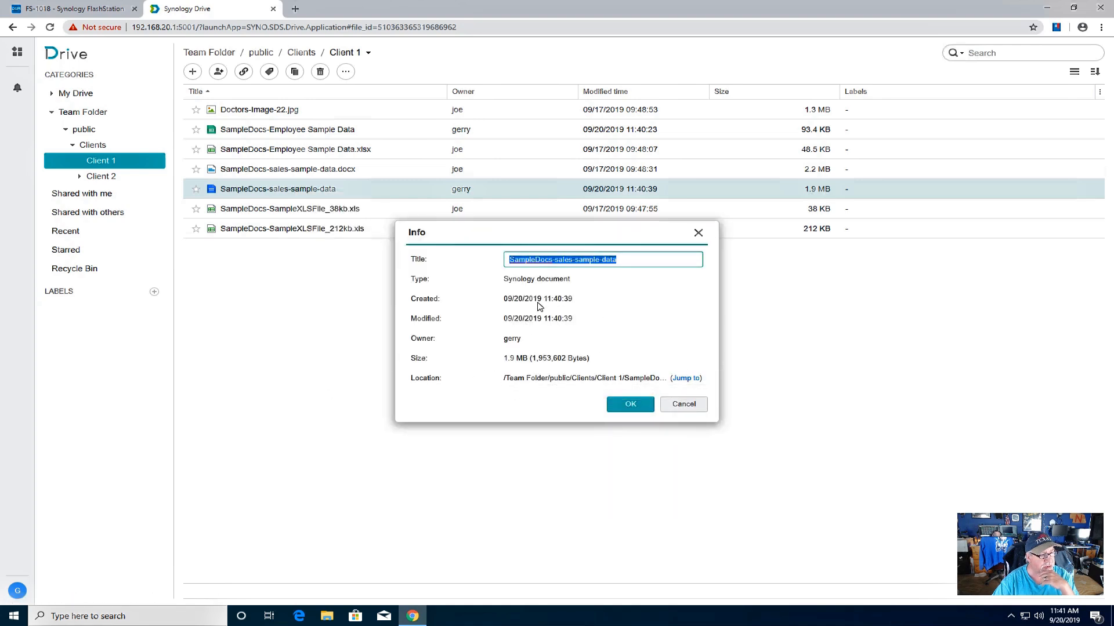
left_click(691, 406)
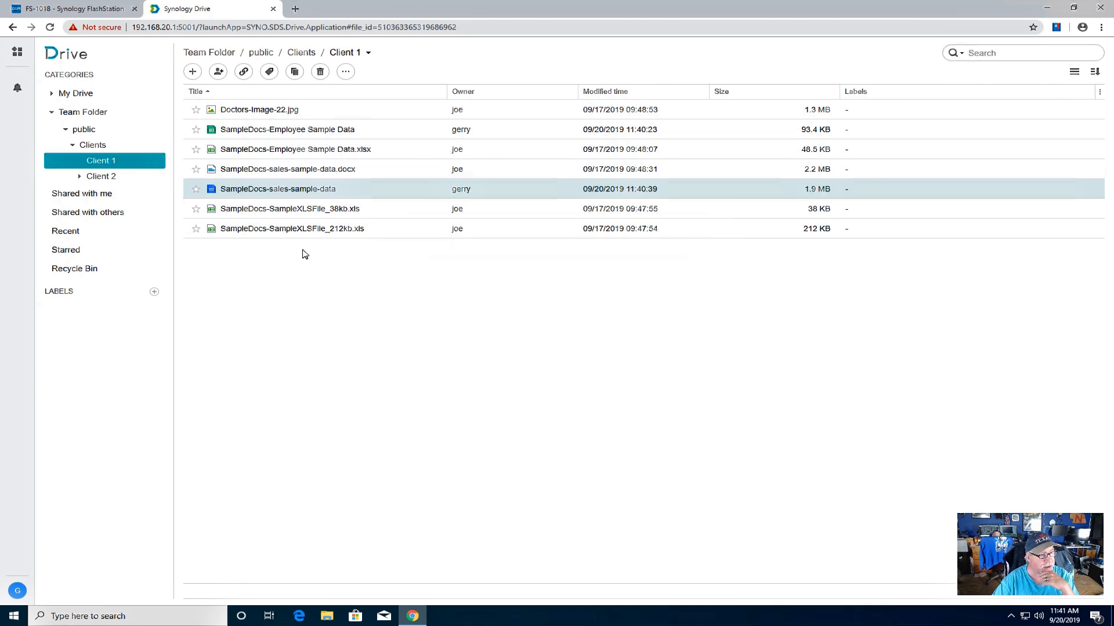
right_click(283, 193)
left_click(350, 371)
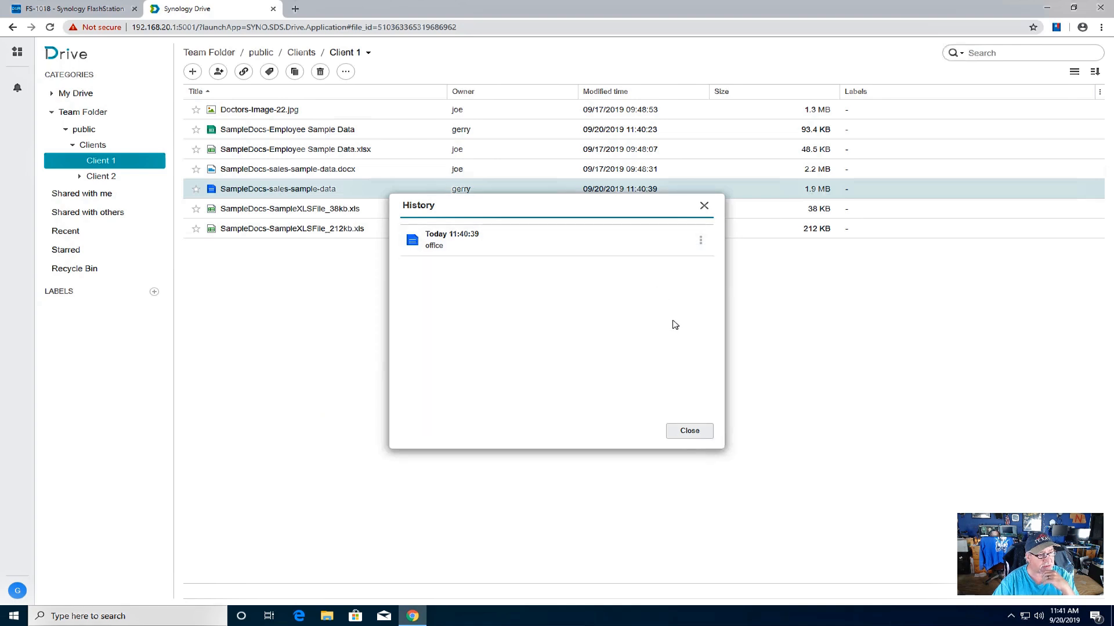
left_click(690, 430)
right_click(288, 192)
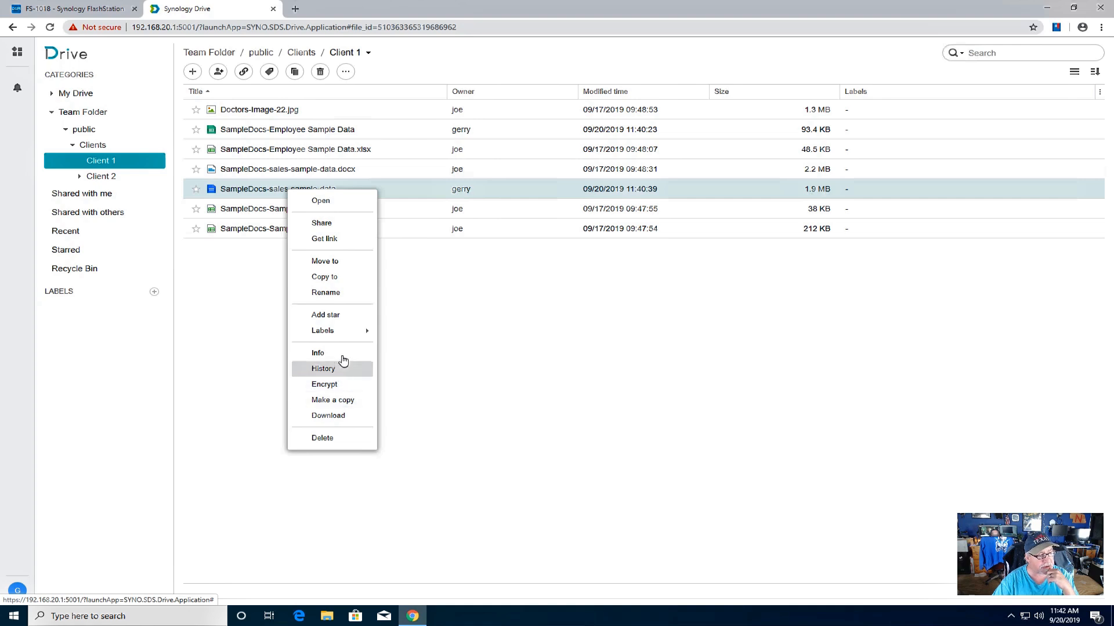
mouse_move(342, 337)
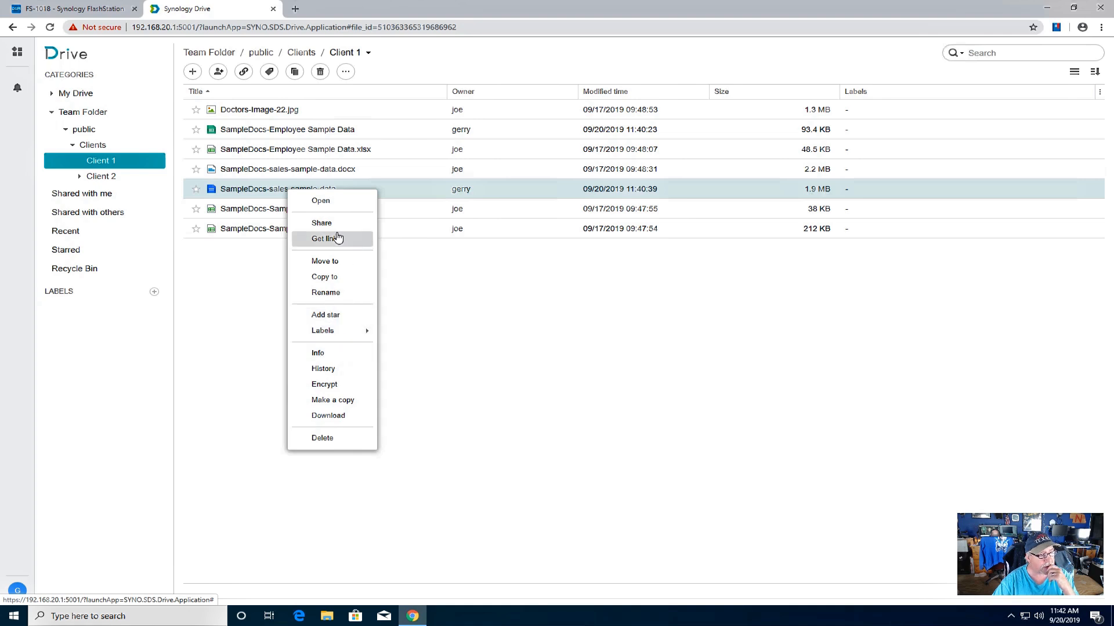
- Reopen the converted SampleDocs-sales-sample-data document and check its comments list
left_click(230, 188)
double_click(230, 188)
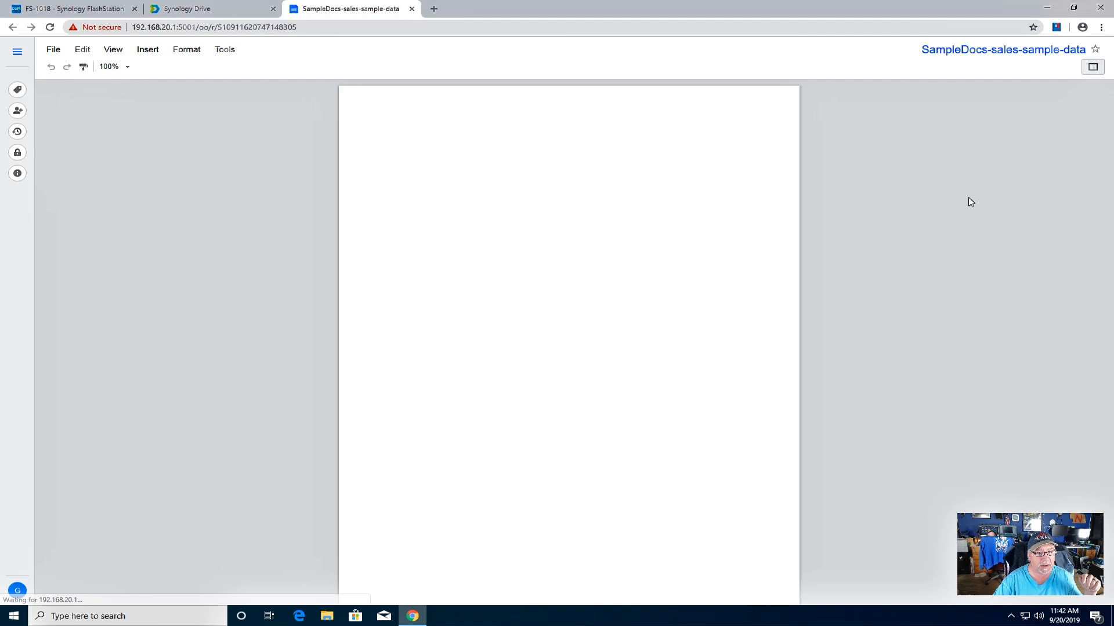
left_click(1092, 72)
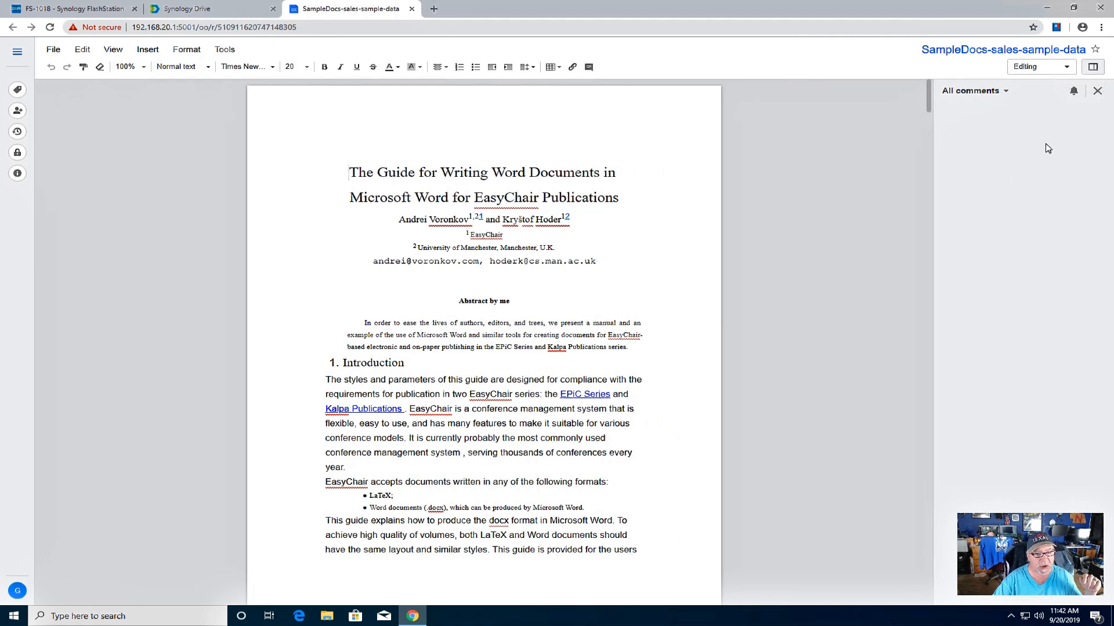
left_click(1098, 91)
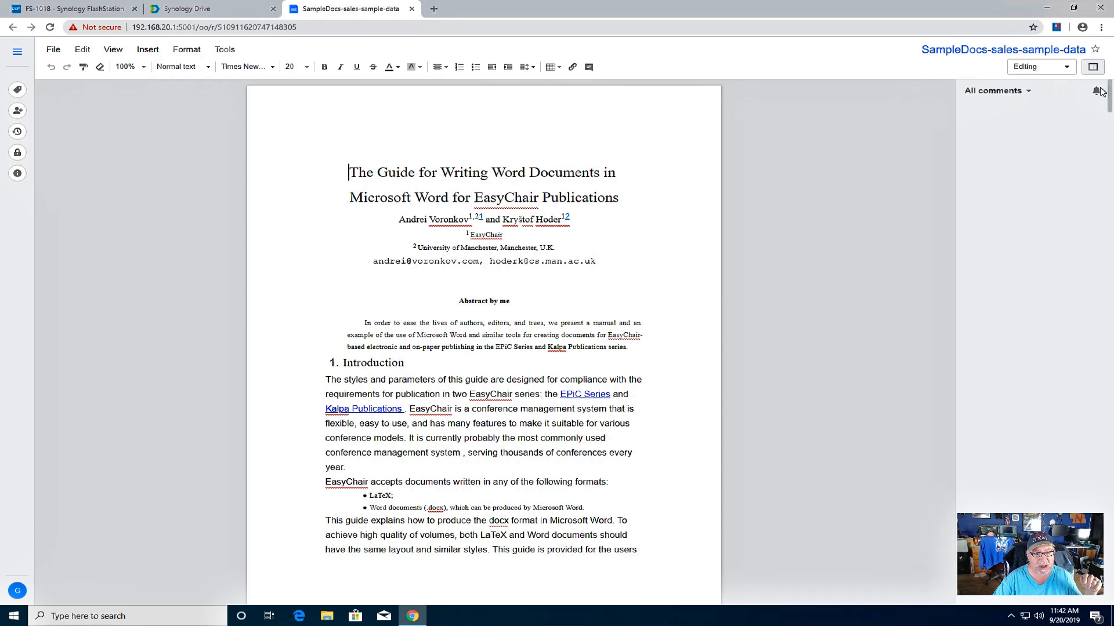
- Switch the document to Viewing mode and try to place the cursor in the abstract heading and introduction
left_click(1069, 68)
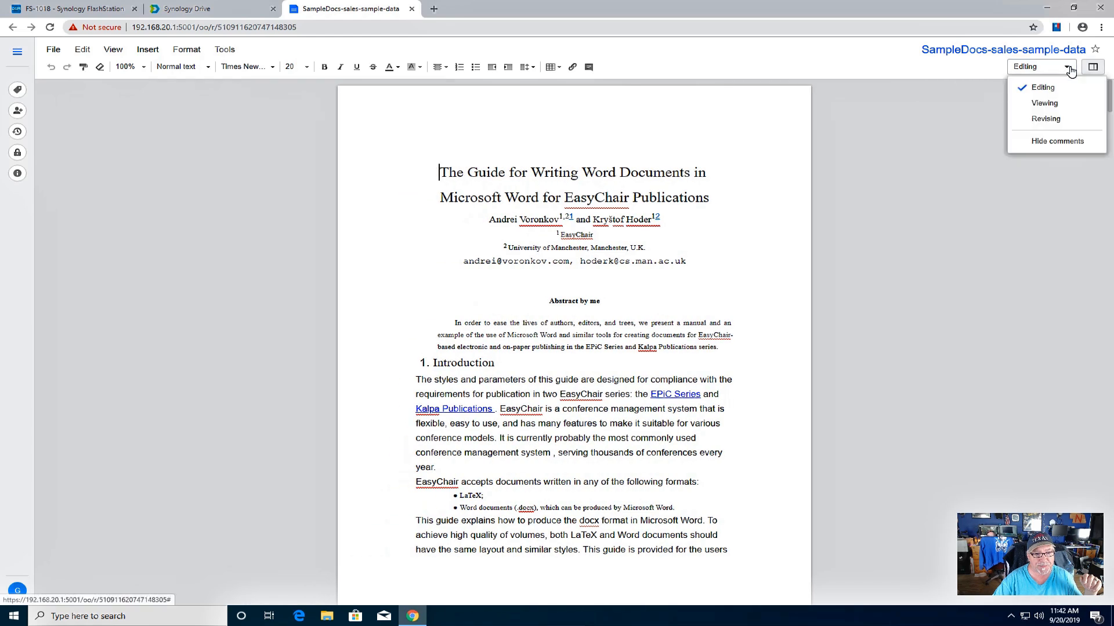
left_click(1047, 103)
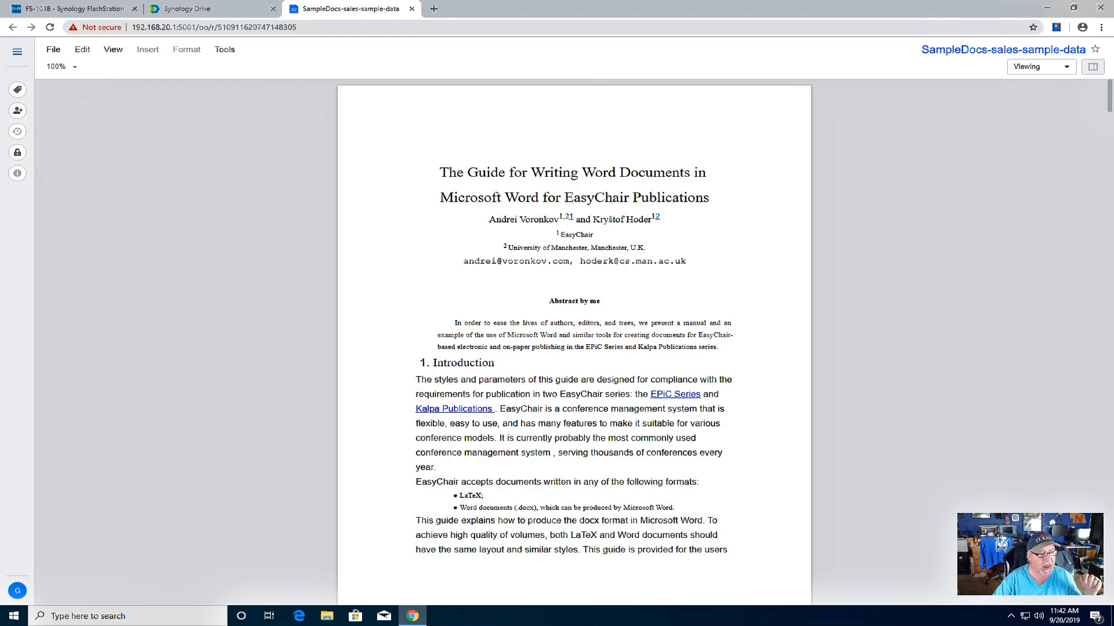
left_click(605, 301)
left_click(619, 376)
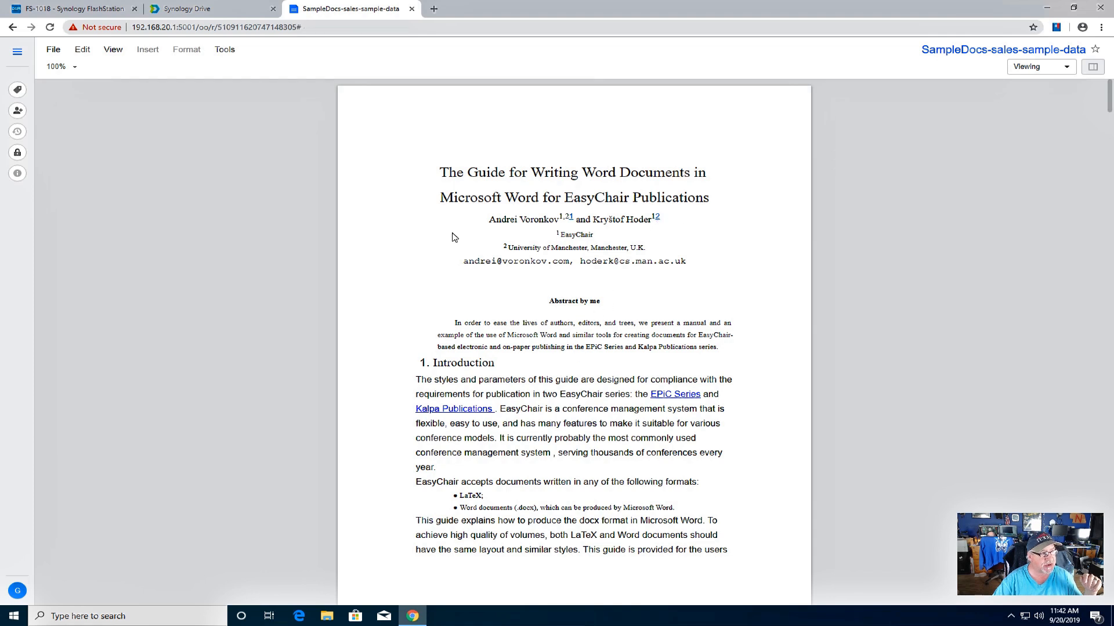
- Switch to Revising mode, delete "me" from the abstract heading, and accept the tracked deletion, checking it in the comments list
left_click(1066, 66)
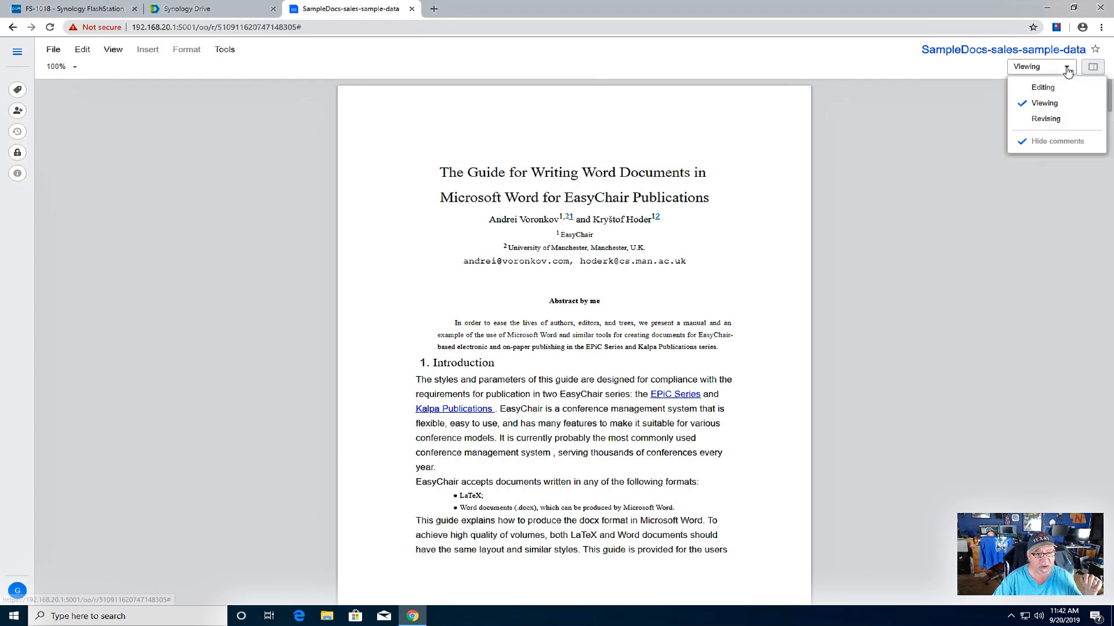
left_click(1059, 118)
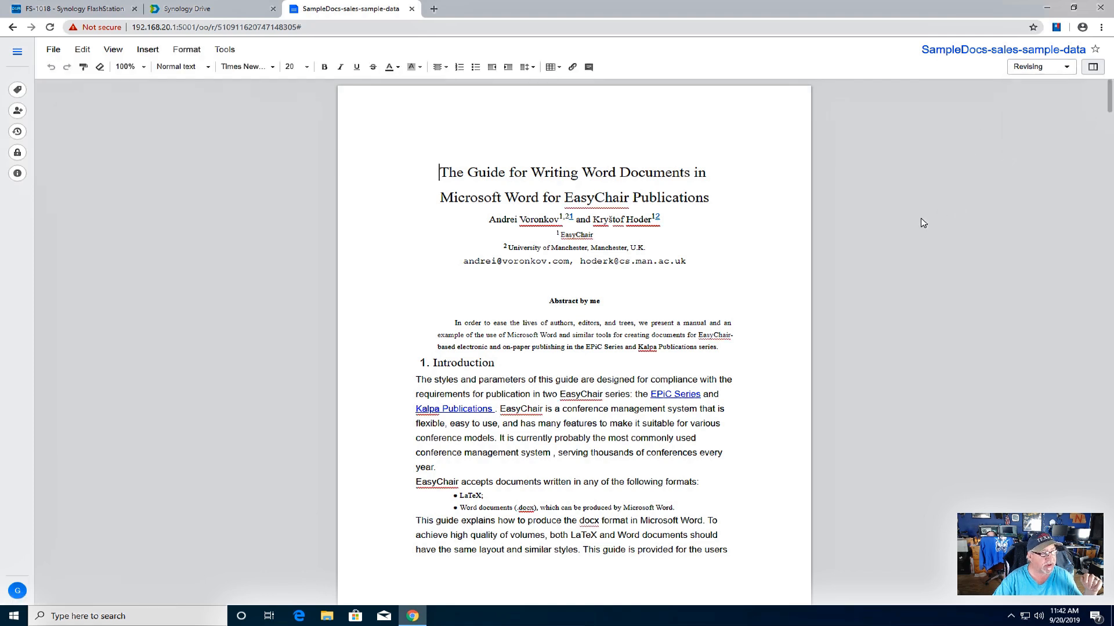
left_click(601, 301)
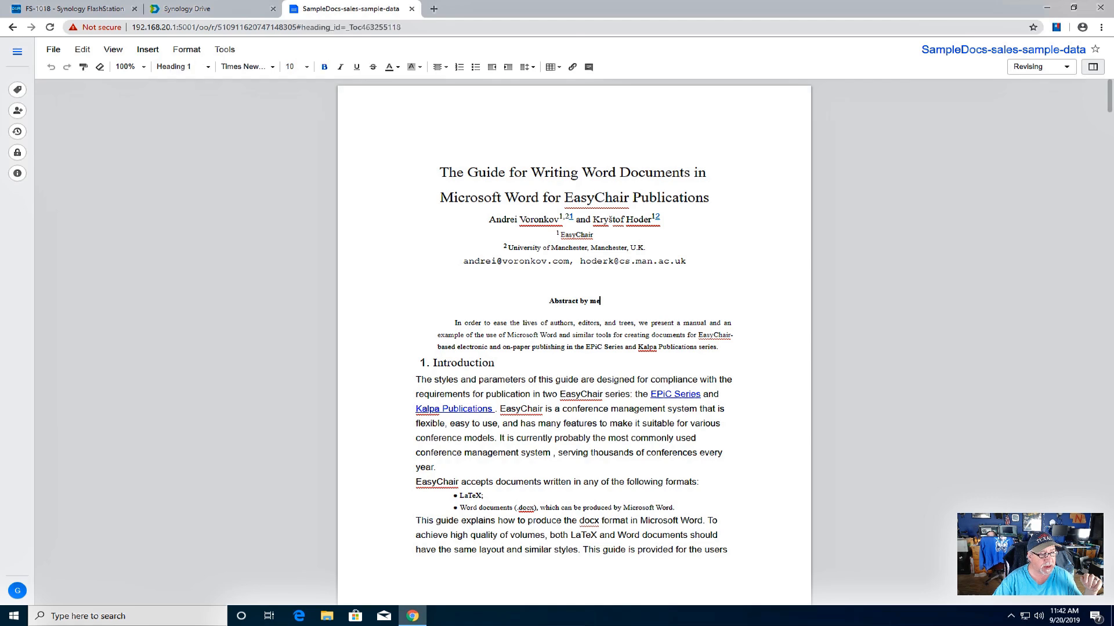
key("BackSpace")
key("BackSpace")
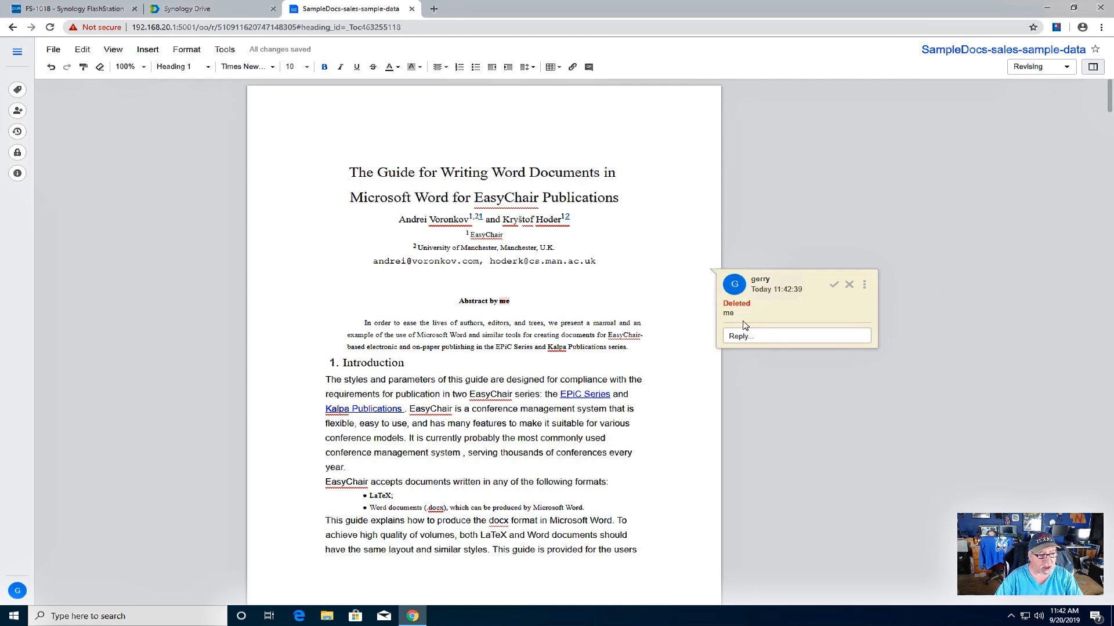
left_click(833, 284)
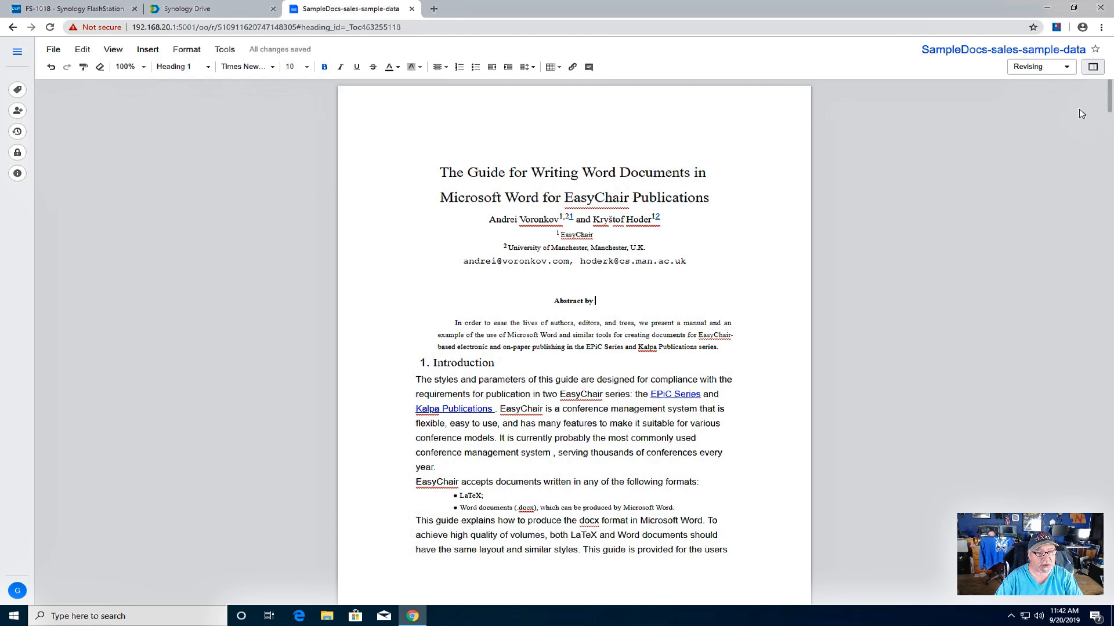
left_click(1093, 66)
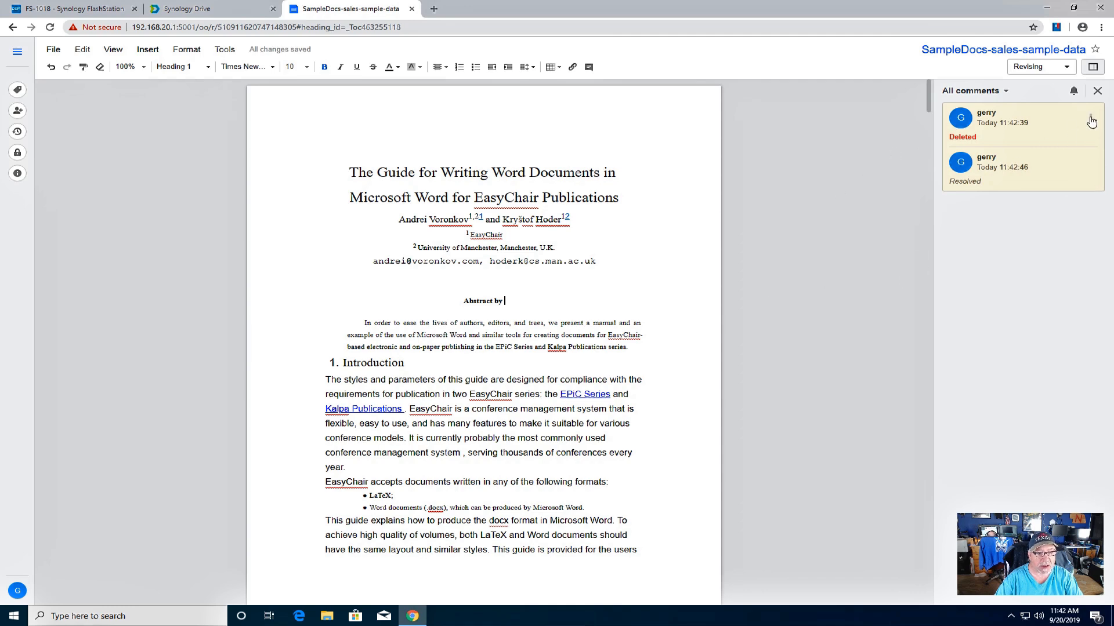
left_click(1098, 91)
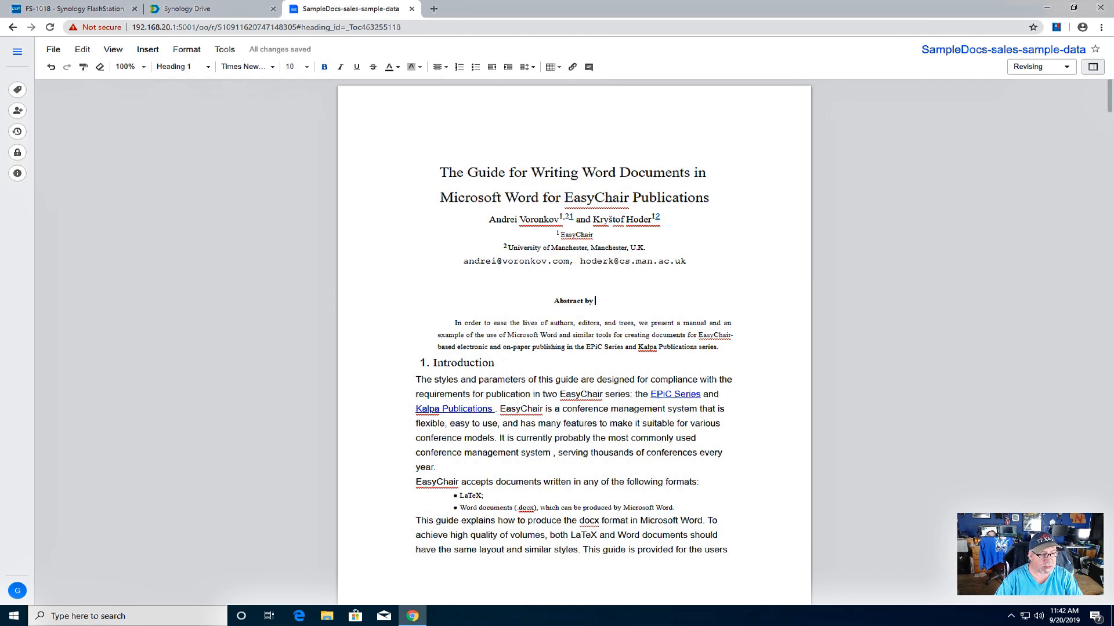
- Add "Me" after "Abstract by" as a tracked revision, accept it, and review it in the comments list
type("Me")
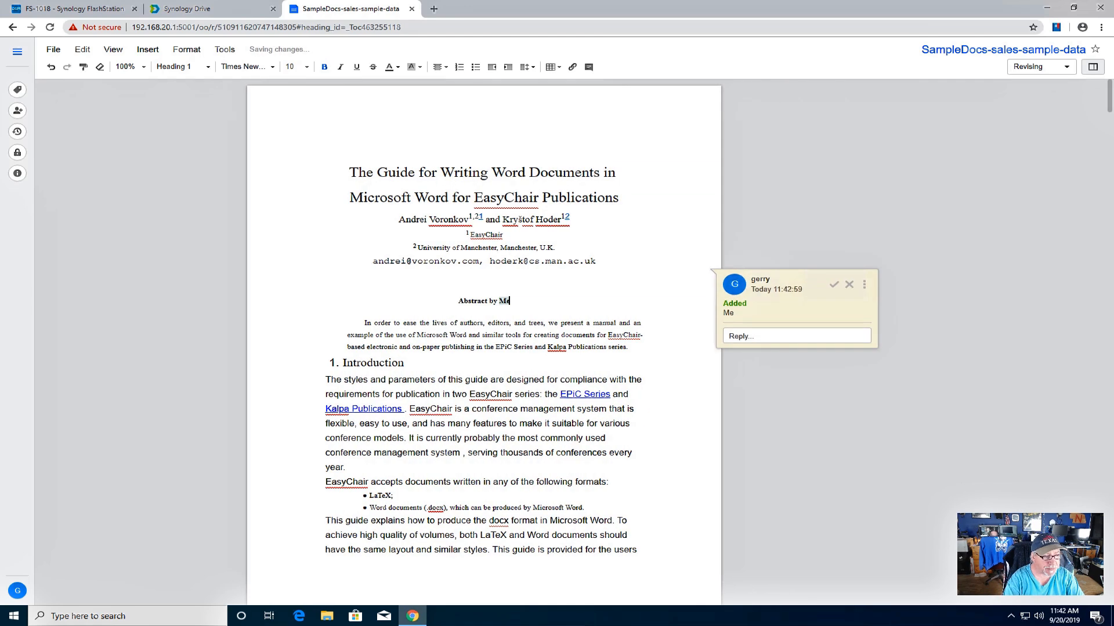
left_click(836, 285)
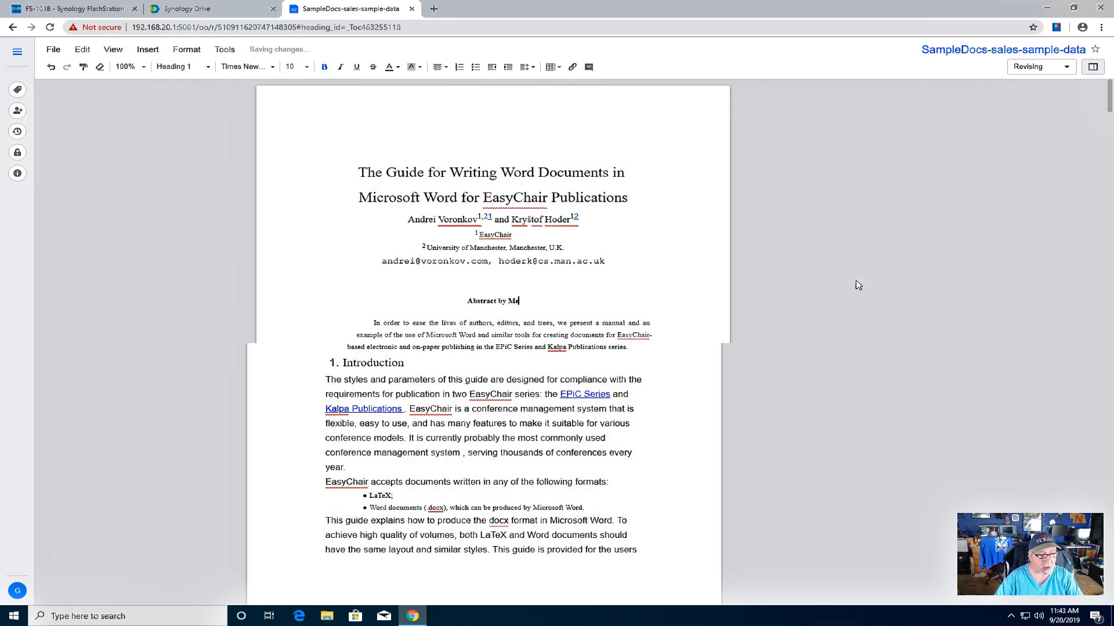
left_click(1092, 67)
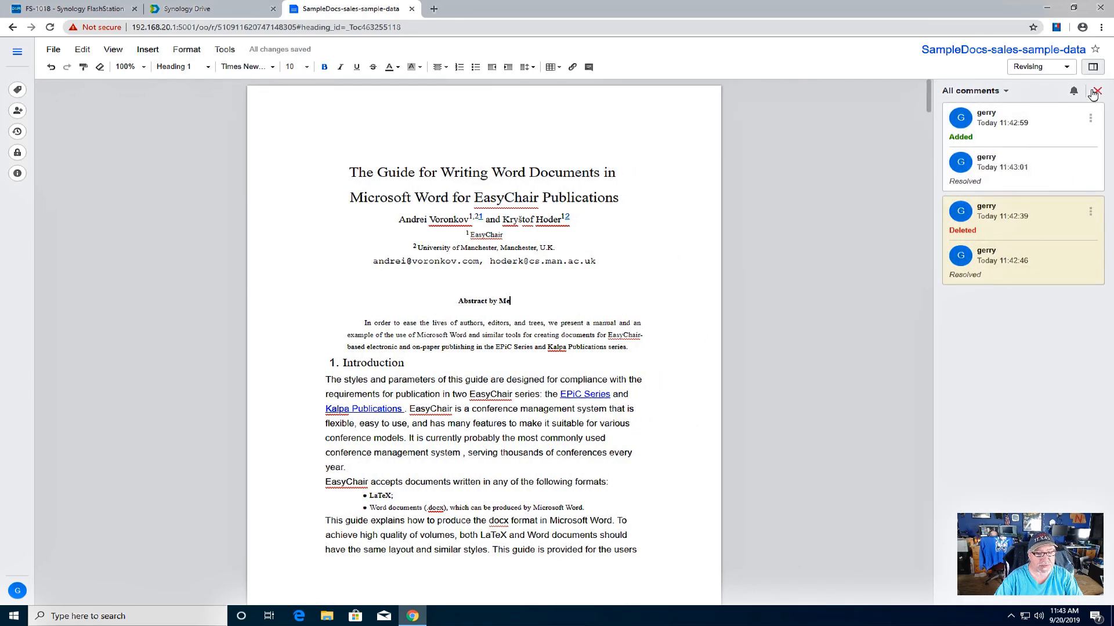
left_click(1096, 92)
- Switch the document to Editing and back to Viewing mode, look over its first pages, and close it
left_click(1066, 68)
left_click(1059, 88)
left_click(1068, 69)
left_click(1046, 102)
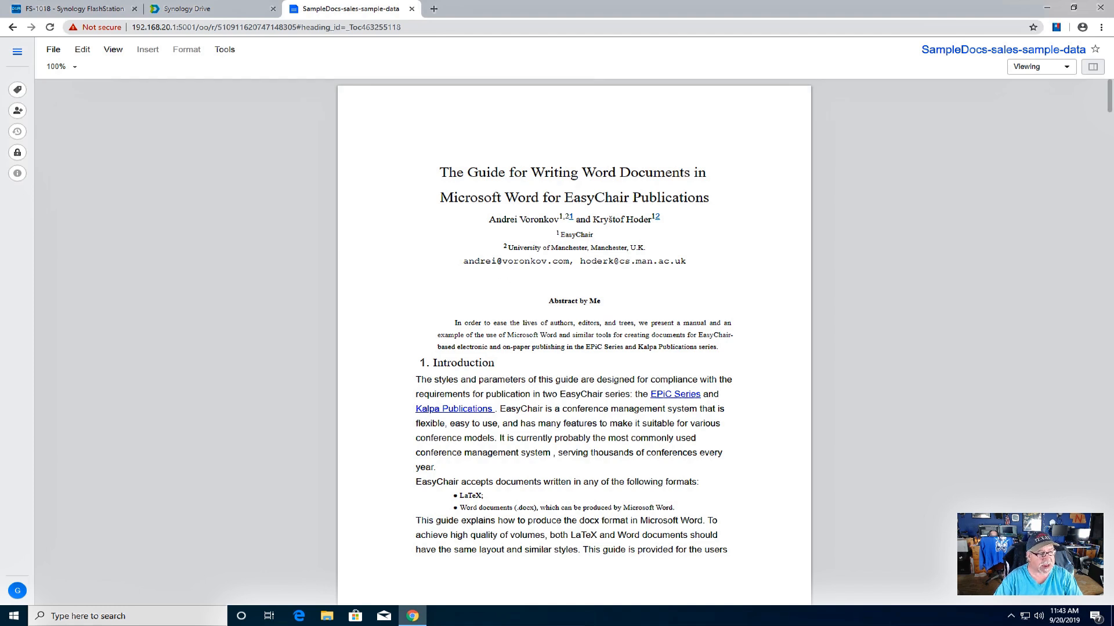
scroll(455, 442, "down", 6)
scroll(455, 443, "up", 6)
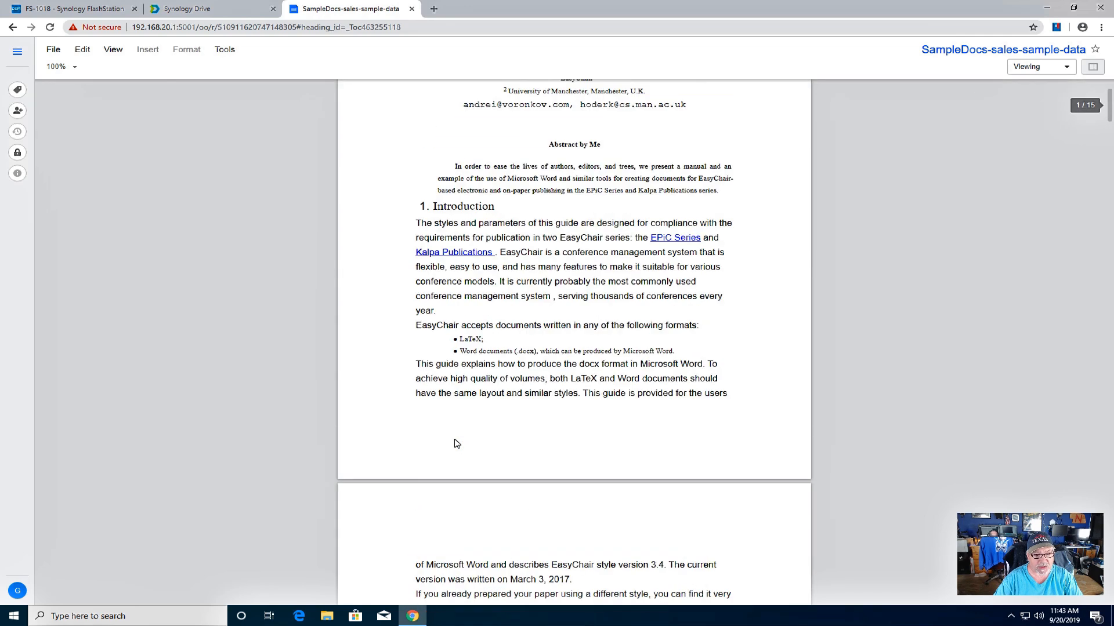
left_click(412, 9)
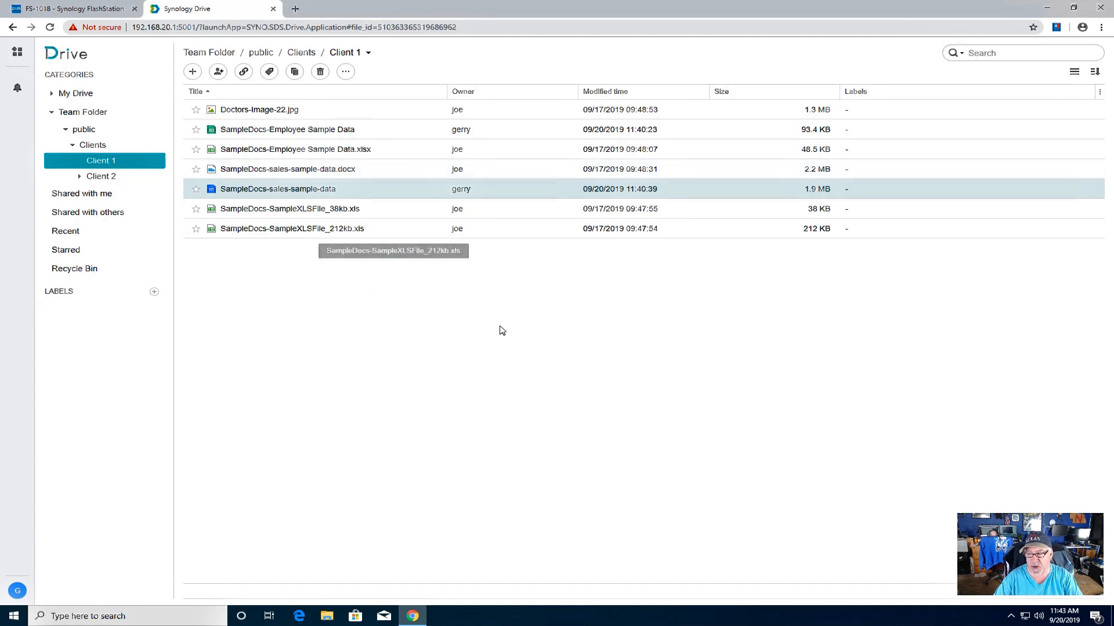